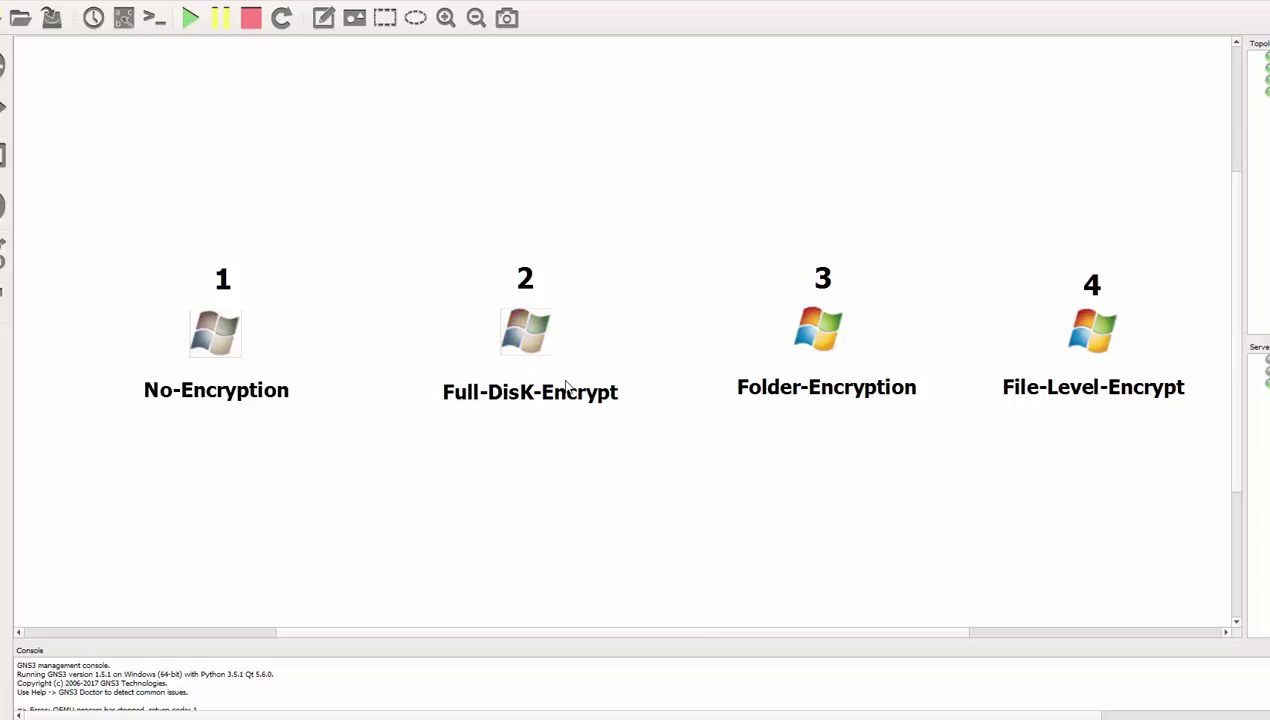
Open the console of the No-Encryption machine, sign in to Windows with the account password, and dismiss the activation notice.
{"action": "double_click", "coordinate": [228, 333]}
{"action": "left_click", "coordinate": [642, 461]}
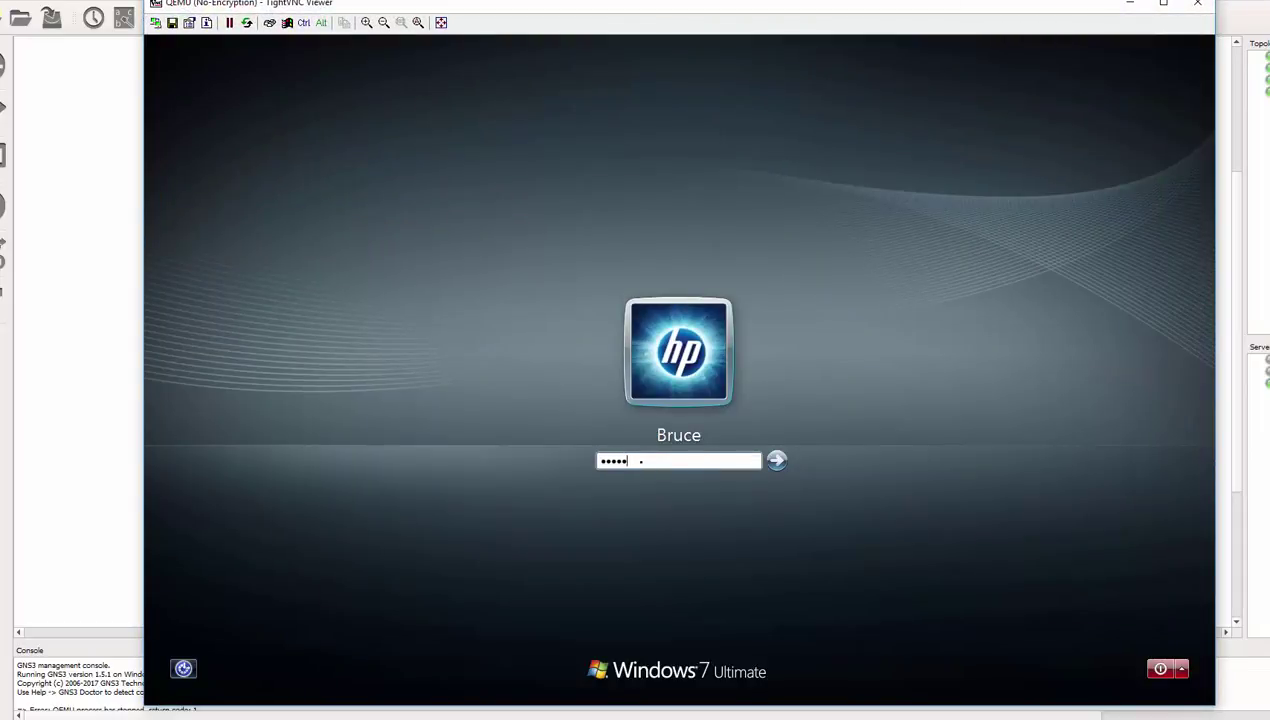
{"action": "key", "text": "Return"}
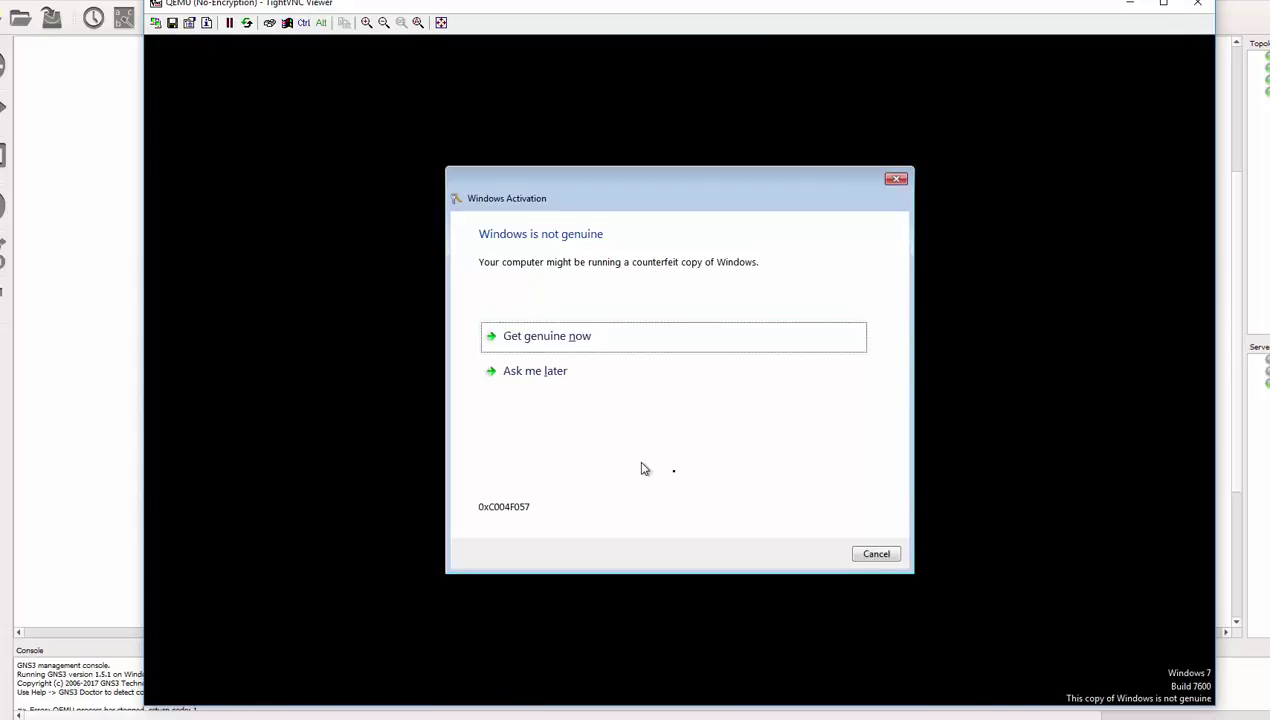
{"action": "left_click", "coordinate": [870, 553]}
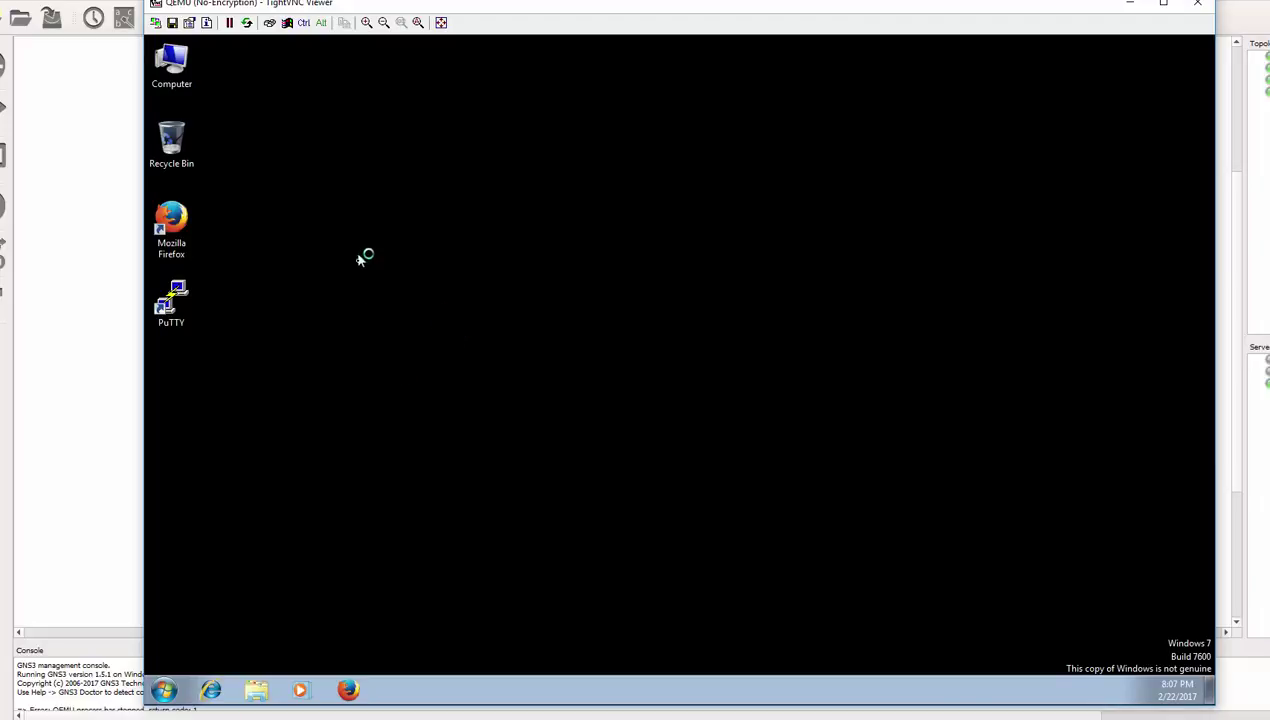
Browse the Documents library to the Secret_1 folder inside Classified_Files.
{"action": "left_click", "coordinate": [164, 690]}
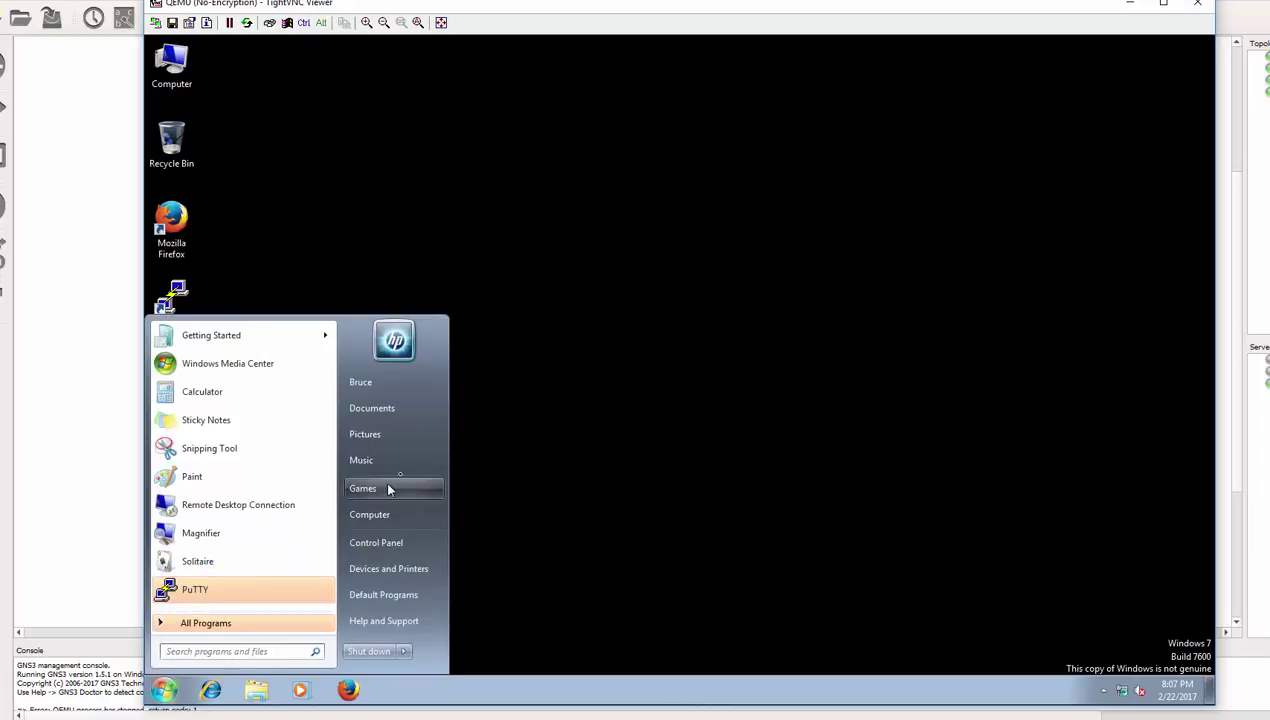
{"action": "left_click", "coordinate": [391, 409]}
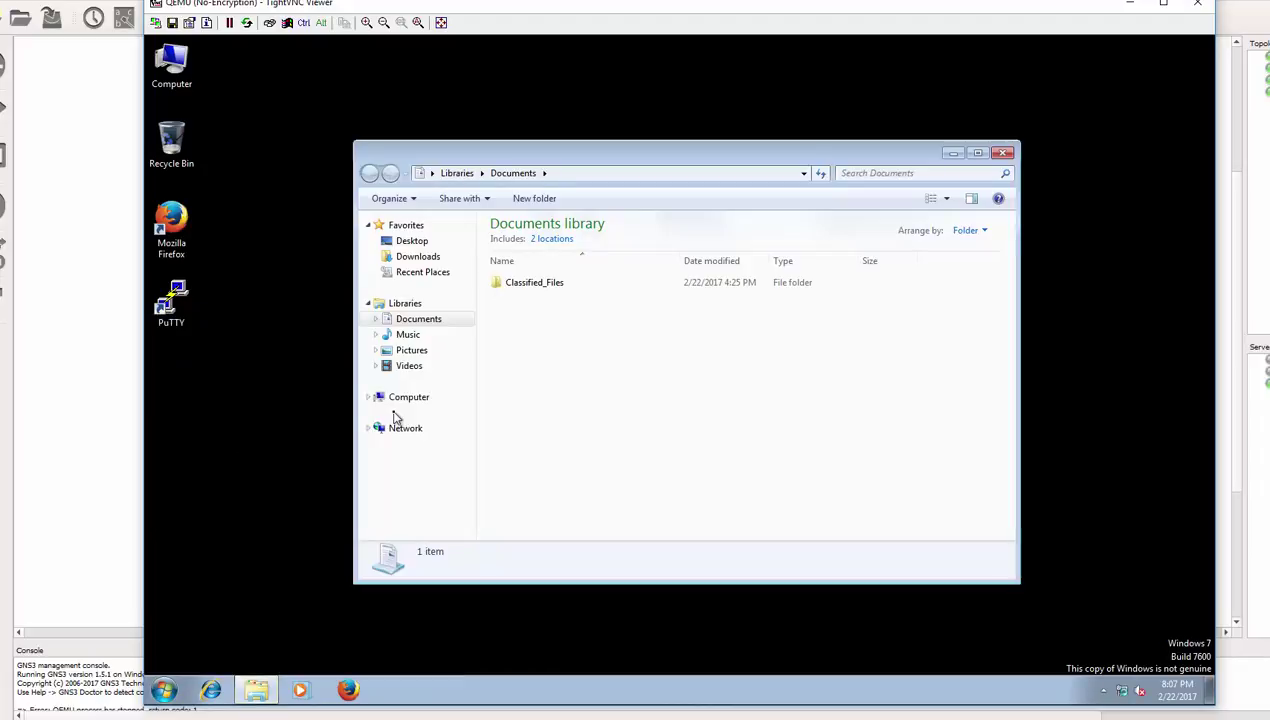
{"action": "left_click", "coordinate": [545, 290]}
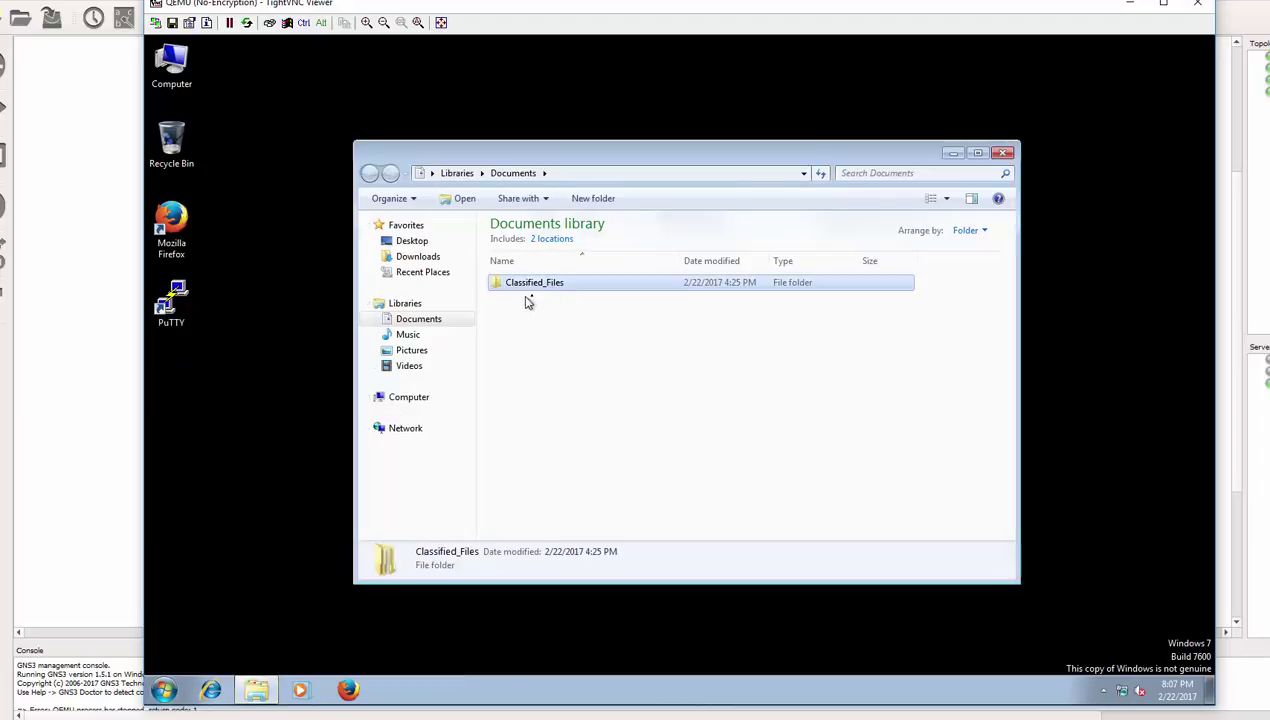
{"action": "double_click", "coordinate": [533, 285]}
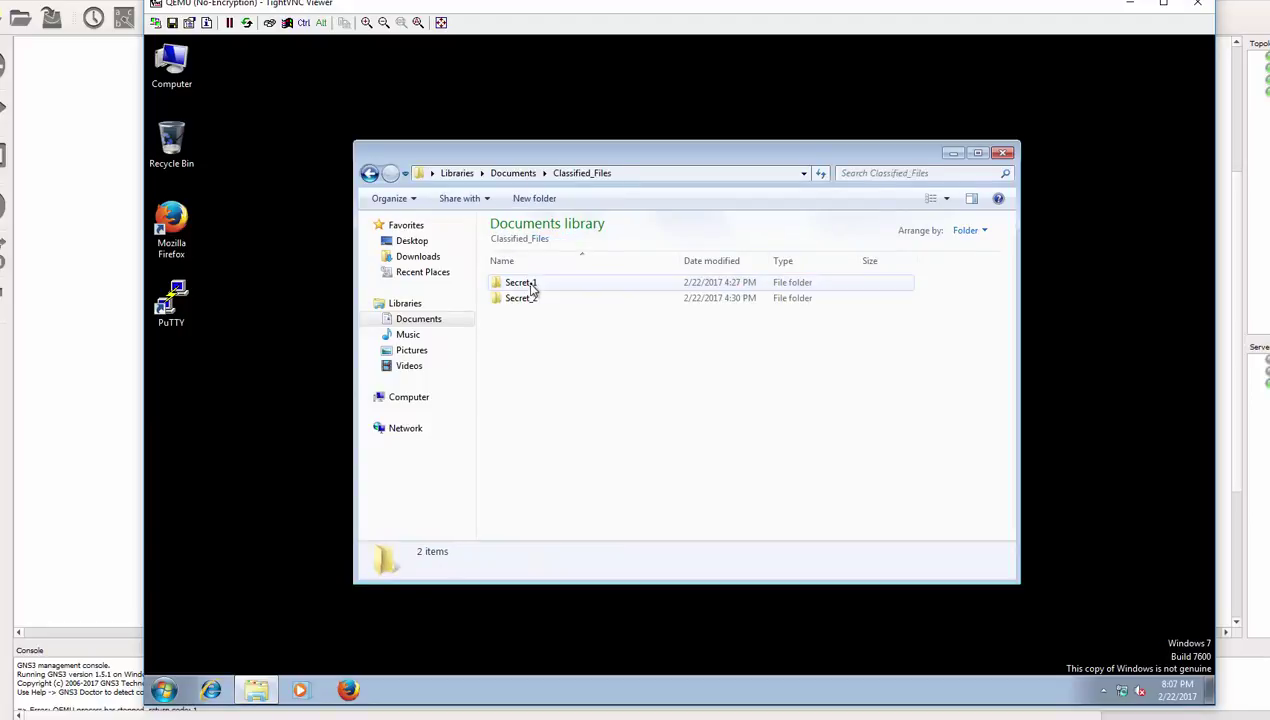
{"action": "left_click", "coordinate": [534, 288]}
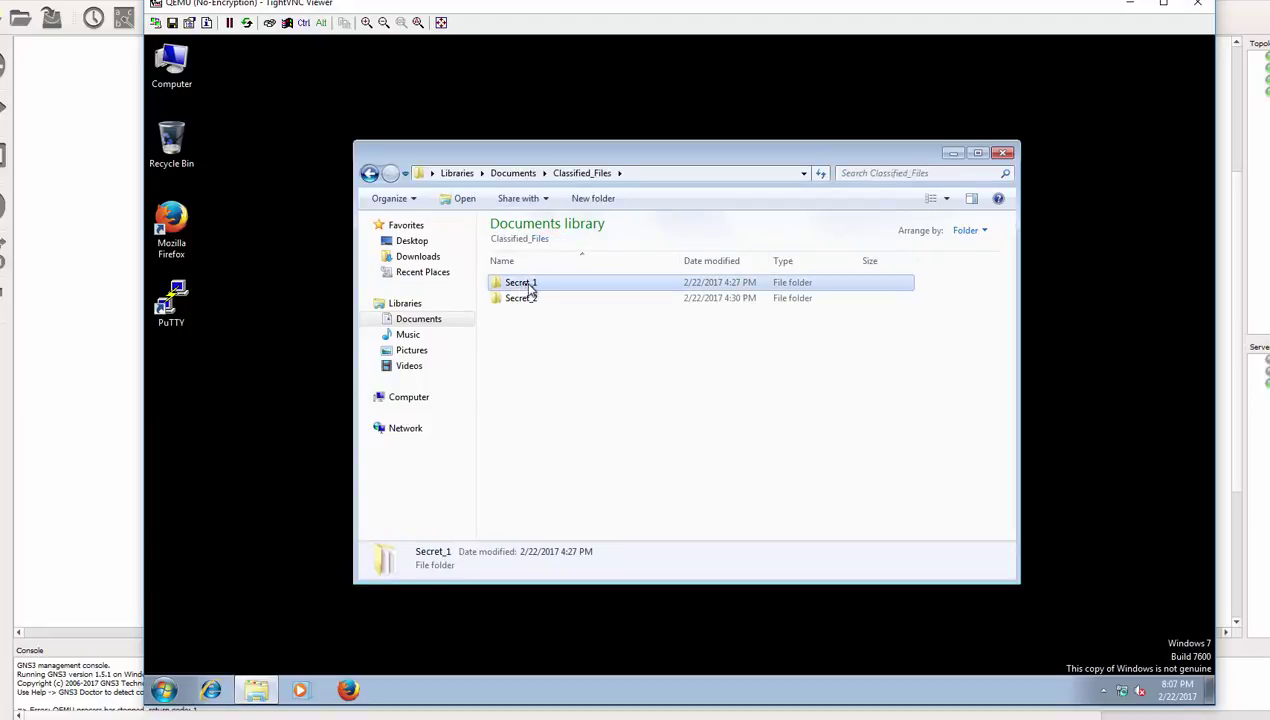
{"action": "double_click", "coordinate": [520, 285]}
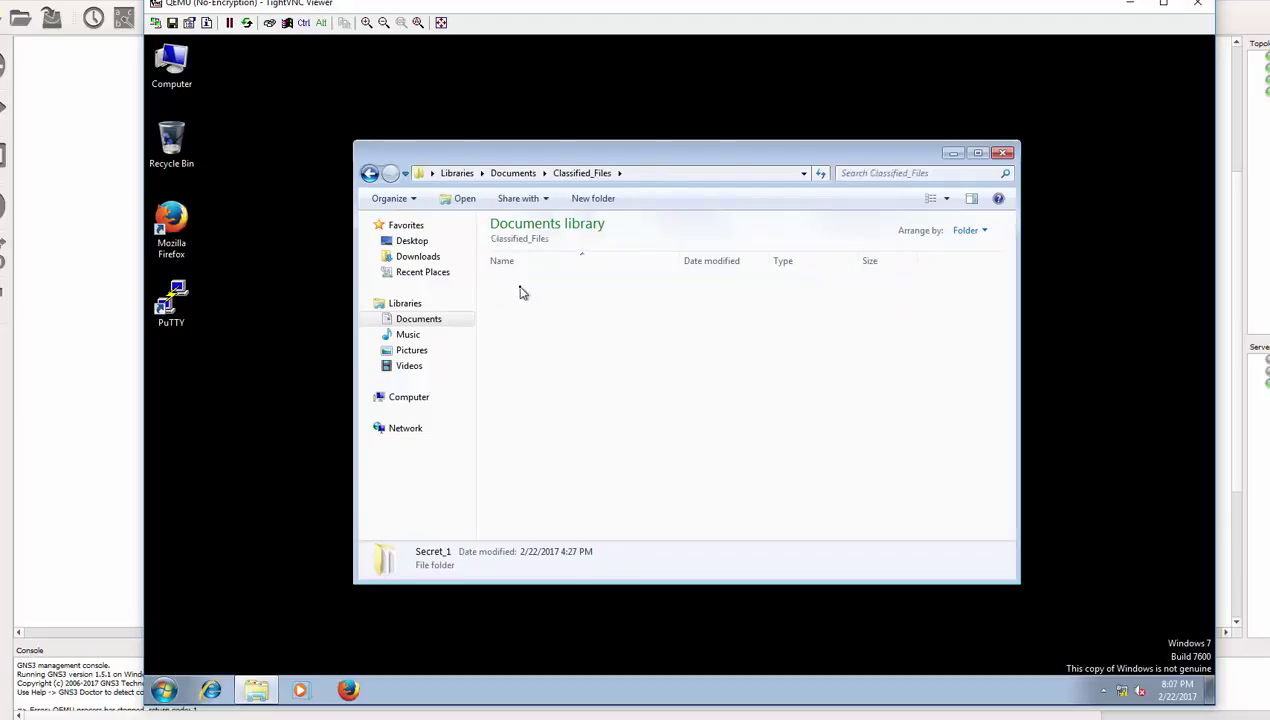
View the Calender text document in Secret_1 and close it.
{"action": "left_click", "coordinate": [528, 300]}
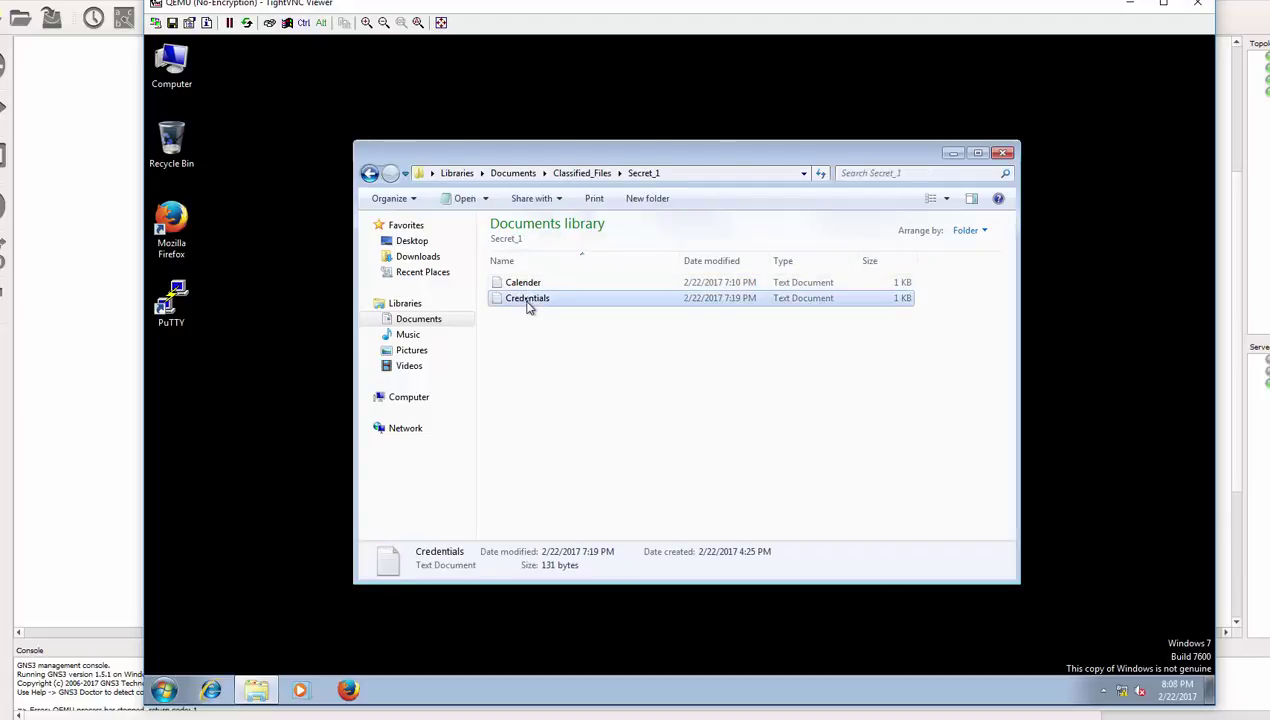
{"action": "left_click", "coordinate": [536, 285]}
{"action": "double_click", "coordinate": [537, 286]}
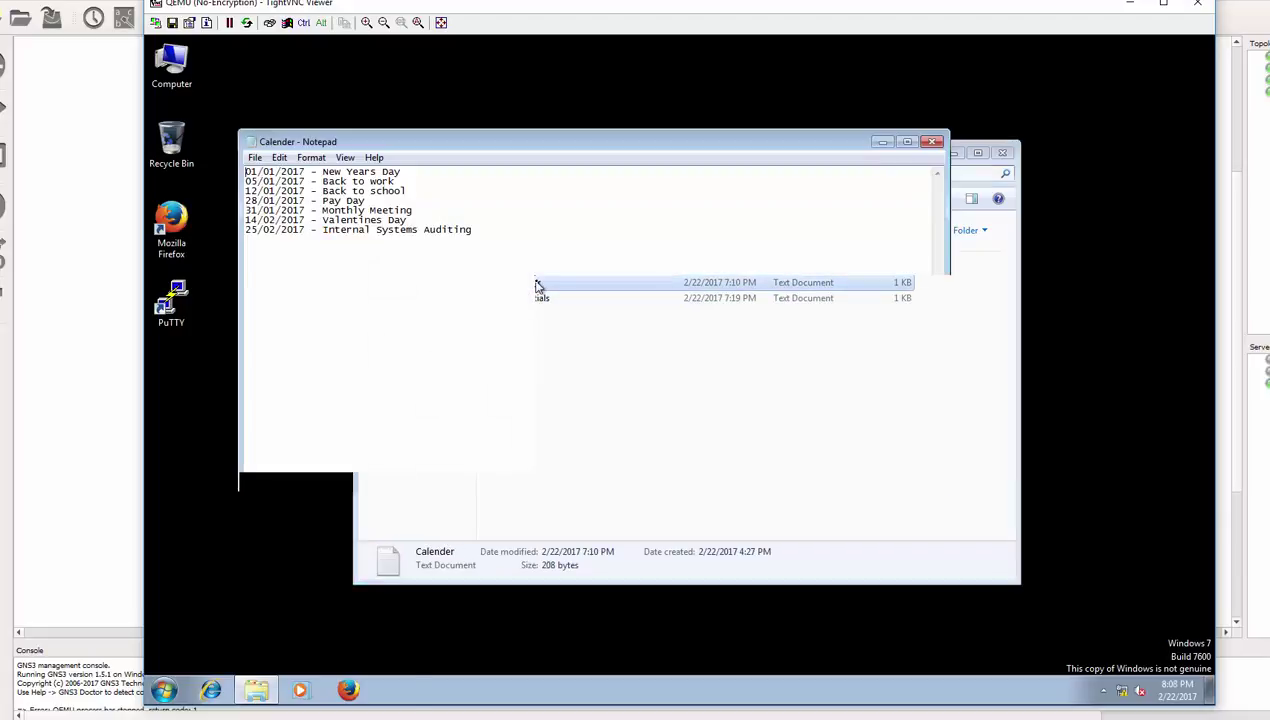
{"action": "left_click", "coordinate": [931, 142]}
Open the Credentials text document in Secret_1 and set the Notepad font size to 16.
{"action": "double_click", "coordinate": [587, 300]}
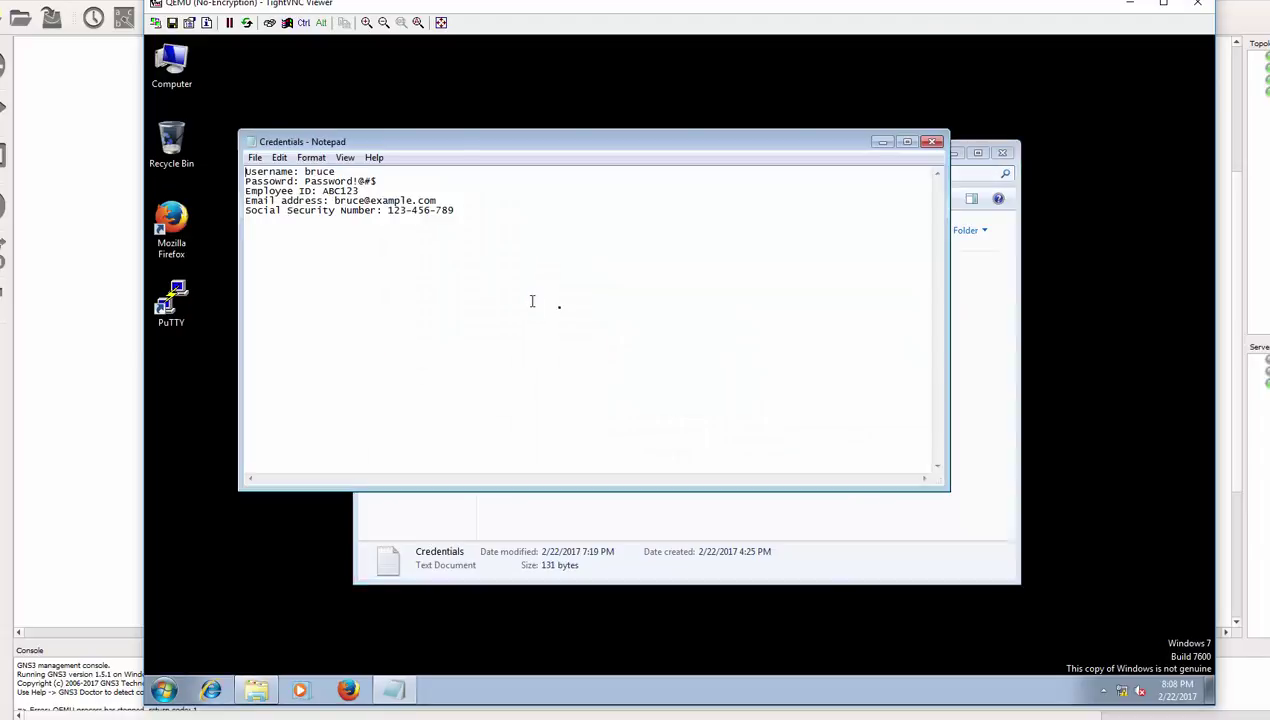
{"action": "left_click", "coordinate": [281, 158]}
{"action": "mouse_move", "coordinate": [311, 160]}
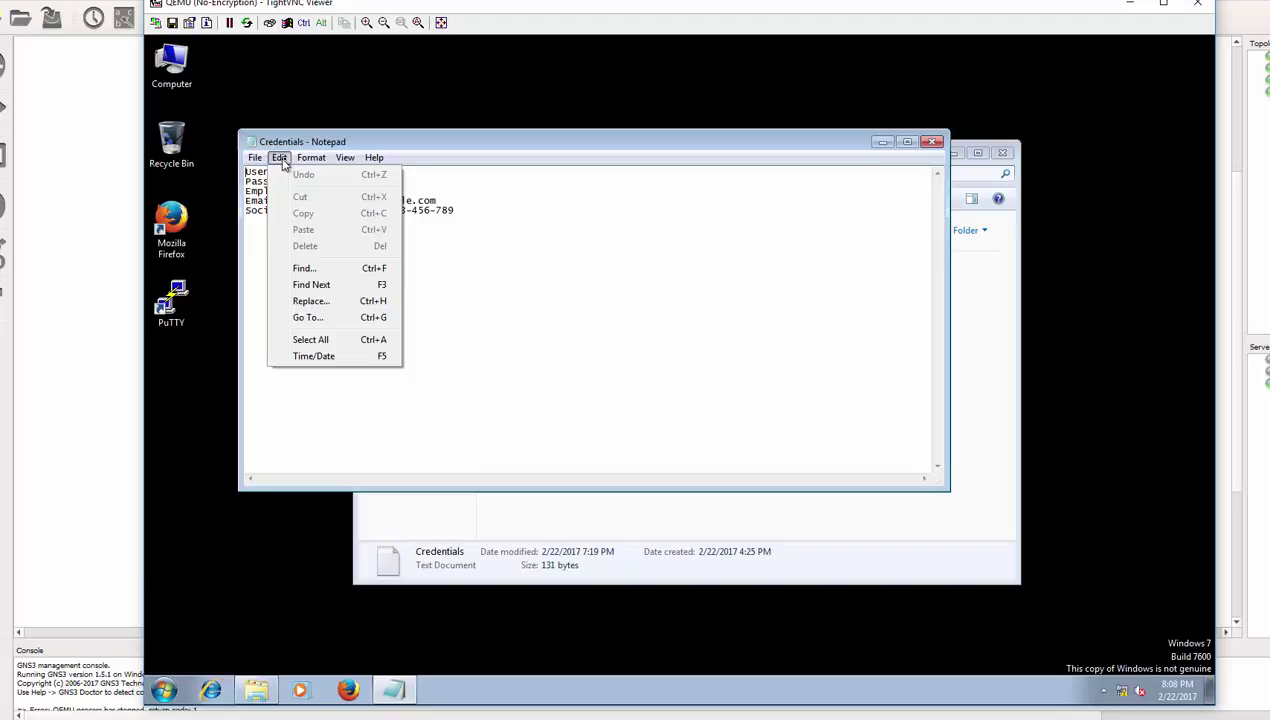
{"action": "left_click", "coordinate": [330, 190]}
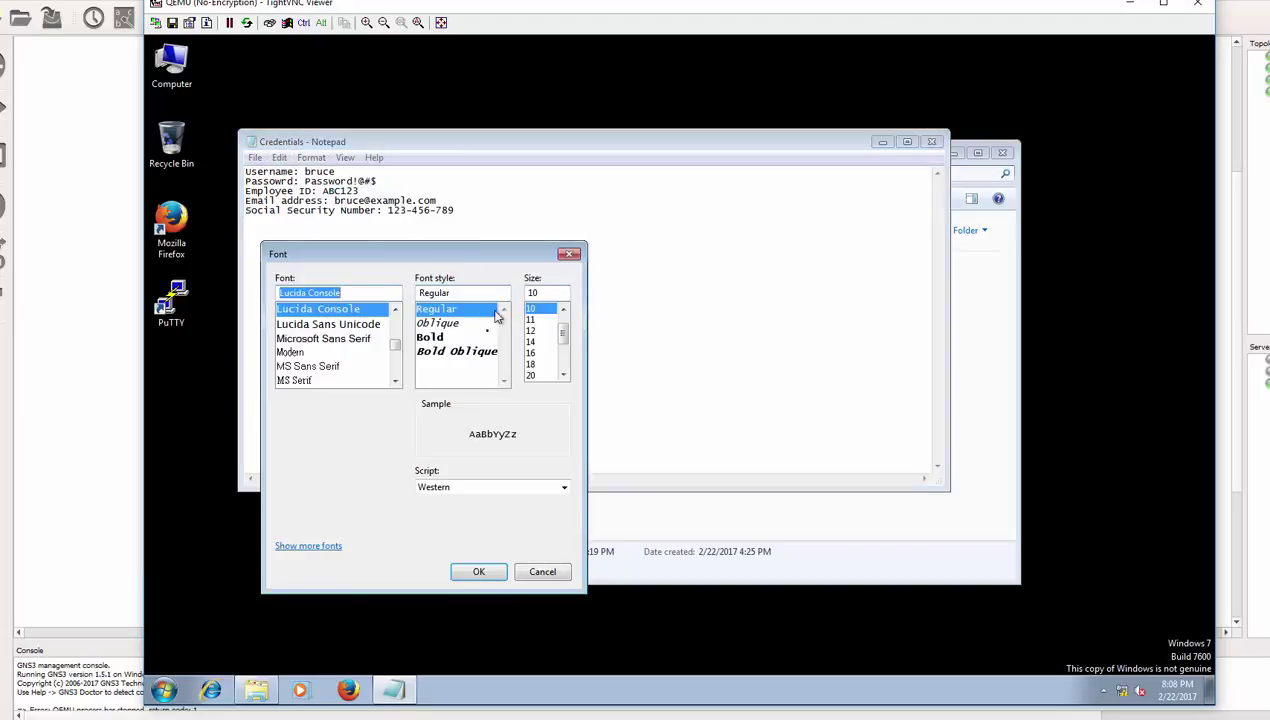
{"action": "left_click", "coordinate": [535, 355]}
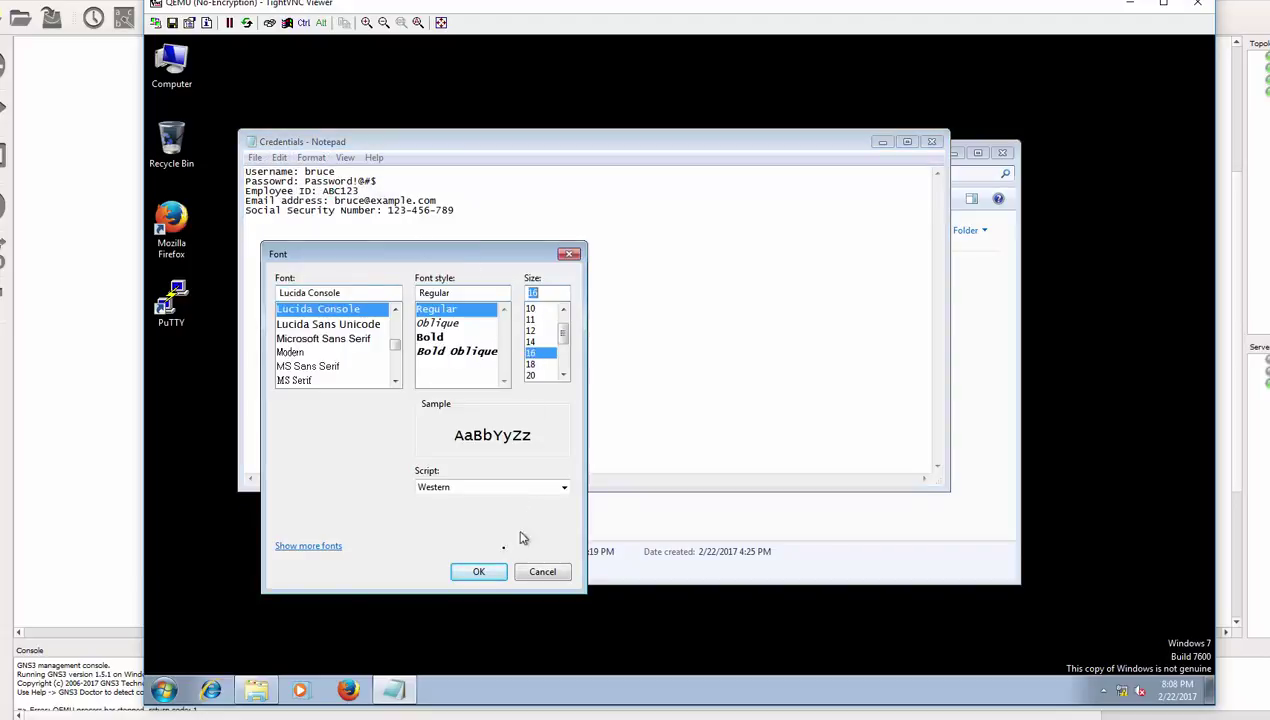
{"action": "left_click", "coordinate": [478, 571]}
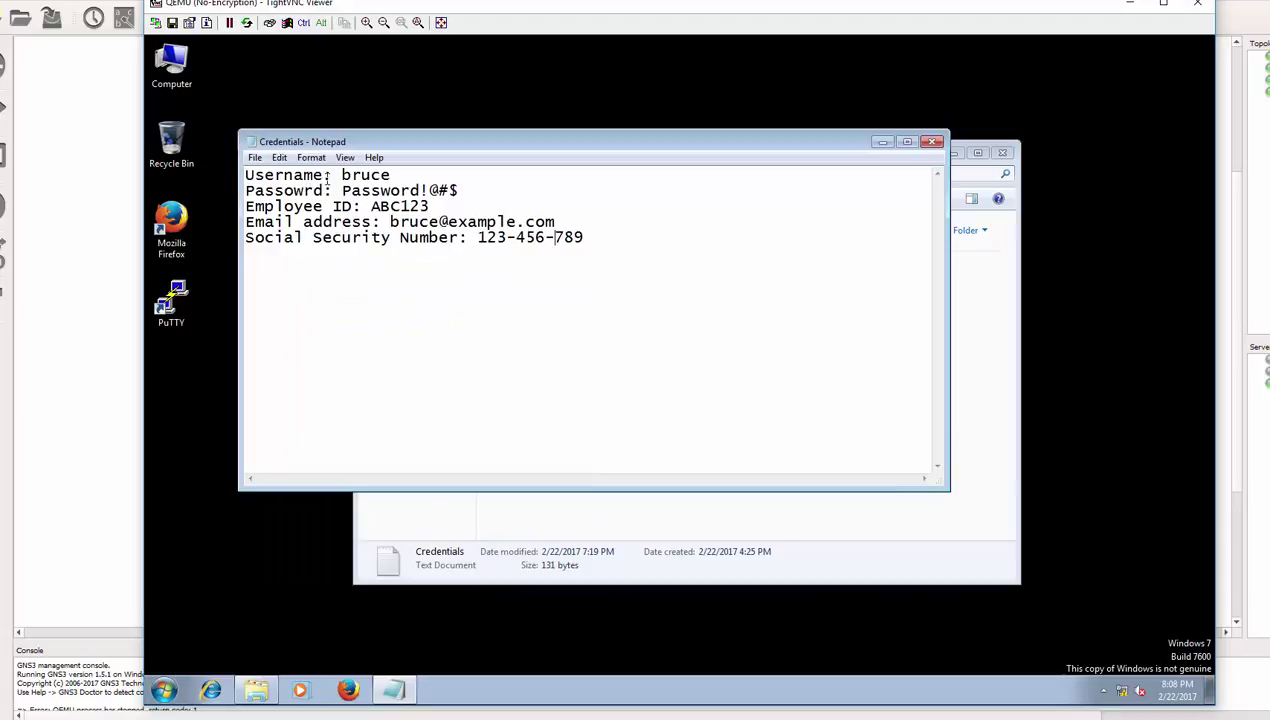
Examine the username, password, employee ID, email address and social security number entries in the Credentials file, and close it.
{"action": "left_click_drag", "start_coordinate": [331, 175], "coordinate": [255, 176]}
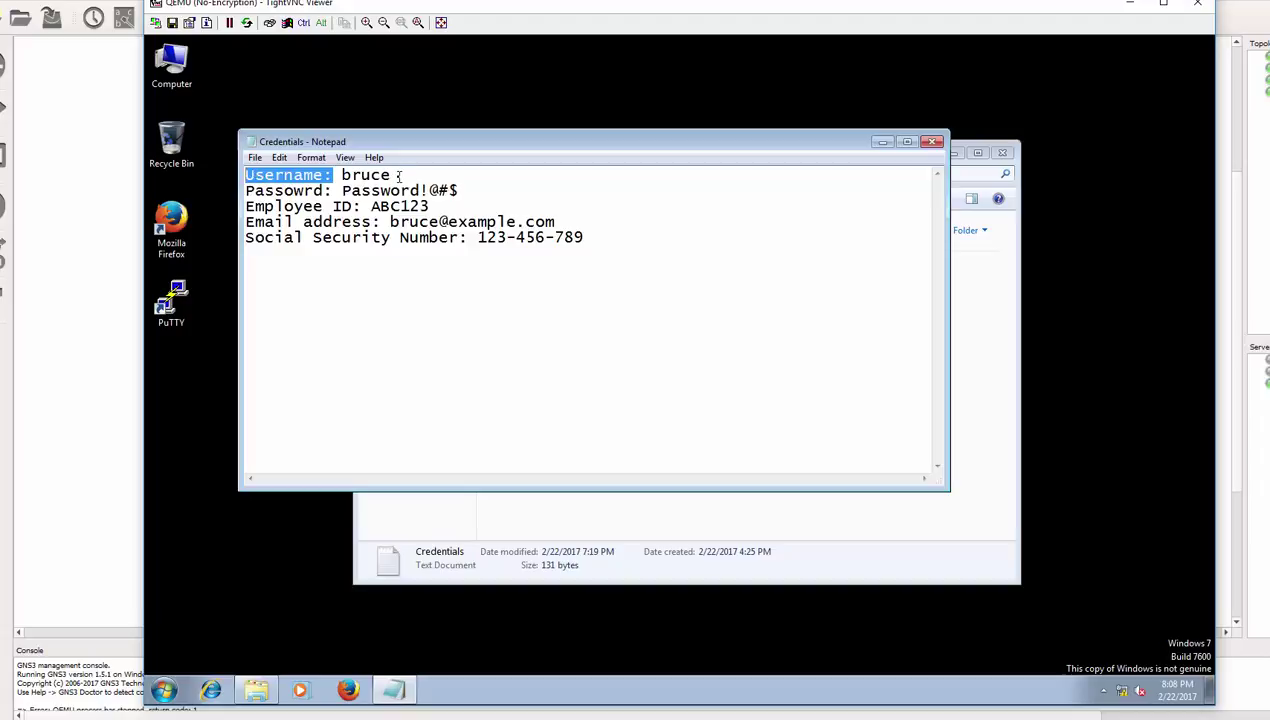
{"action": "left_click_drag", "start_coordinate": [402, 175], "coordinate": [343, 175]}
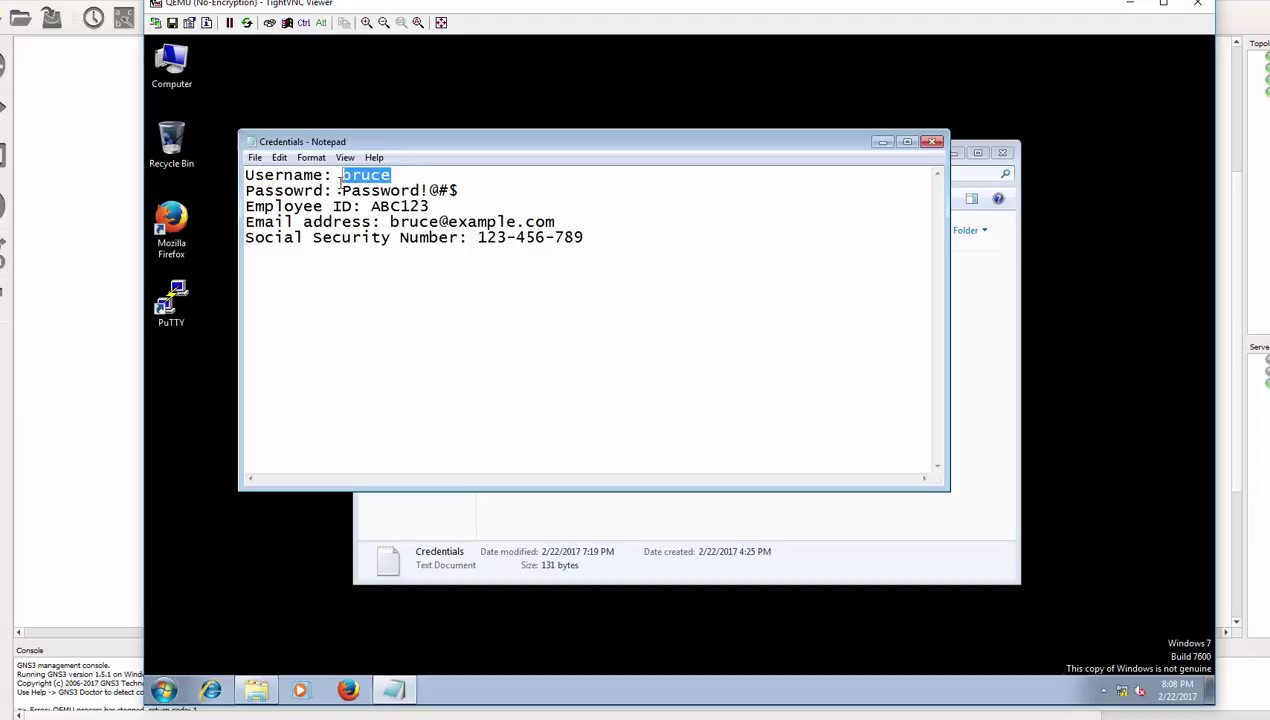
{"action": "left_click", "coordinate": [350, 192]}
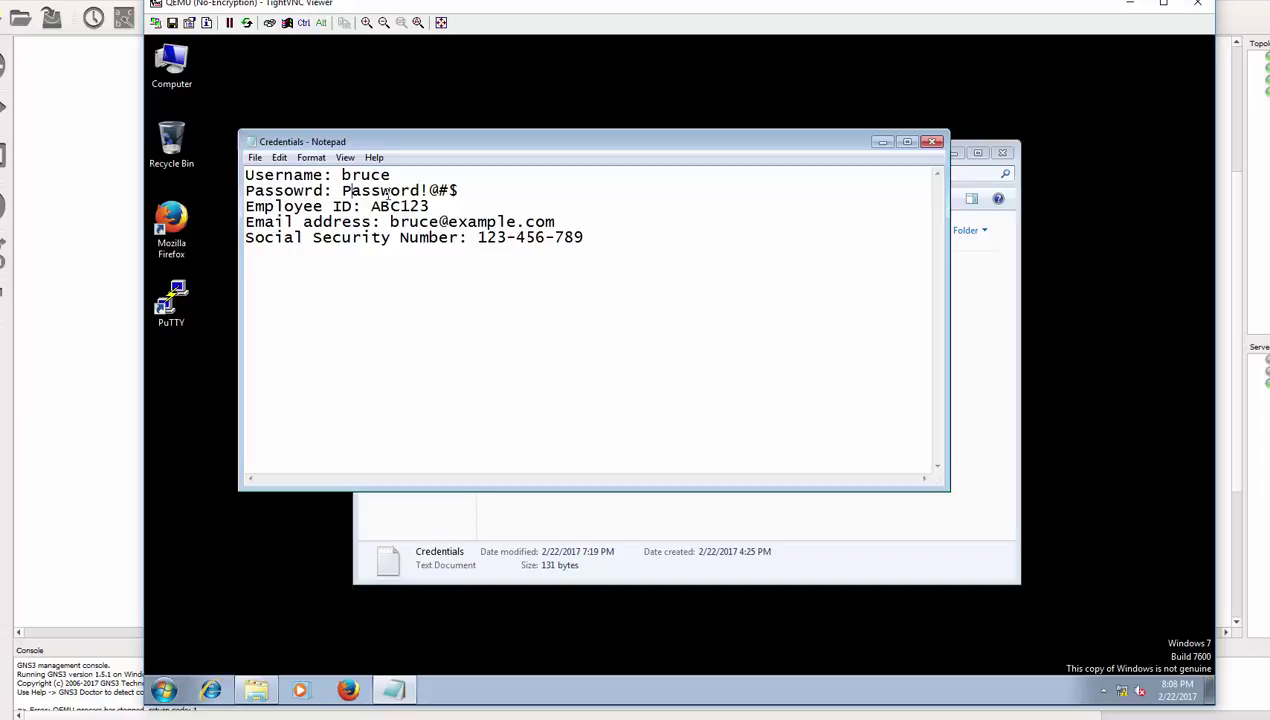
{"action": "left_click_drag", "start_coordinate": [471, 189], "coordinate": [336, 191]}
{"action": "left_click_drag", "start_coordinate": [444, 204], "coordinate": [375, 205]}
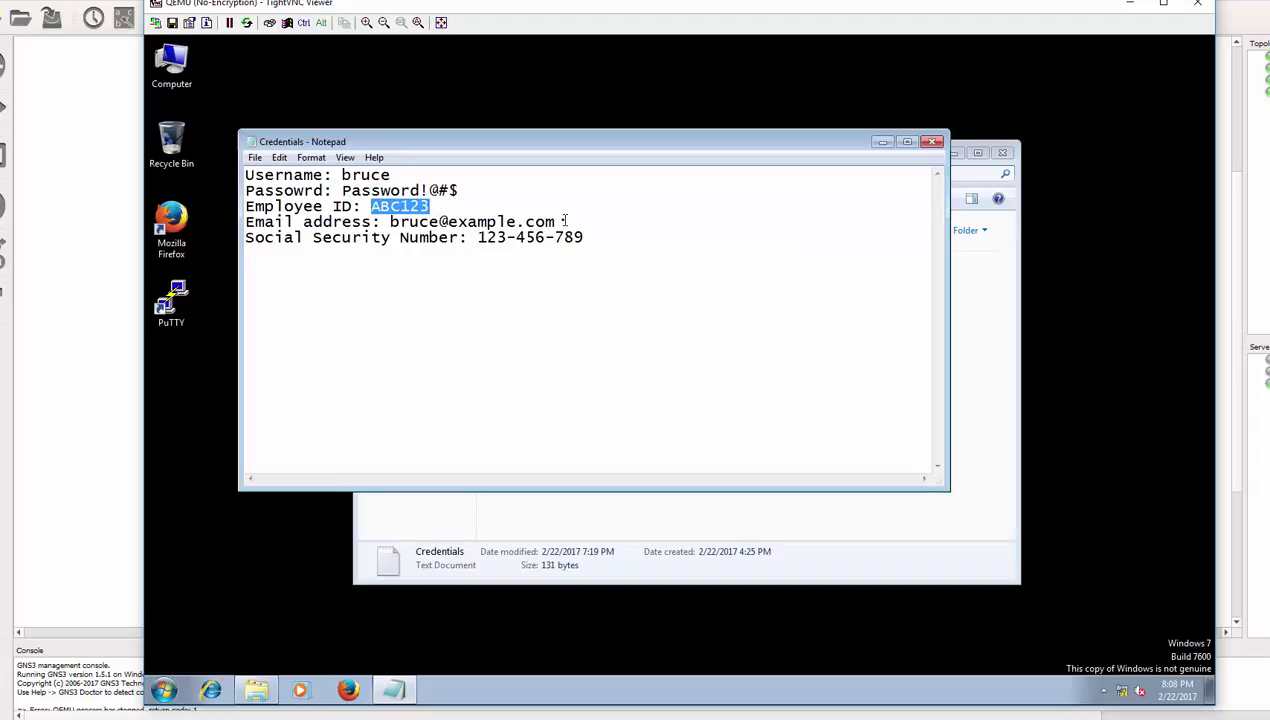
{"action": "left_click_drag", "start_coordinate": [565, 221], "coordinate": [383, 220]}
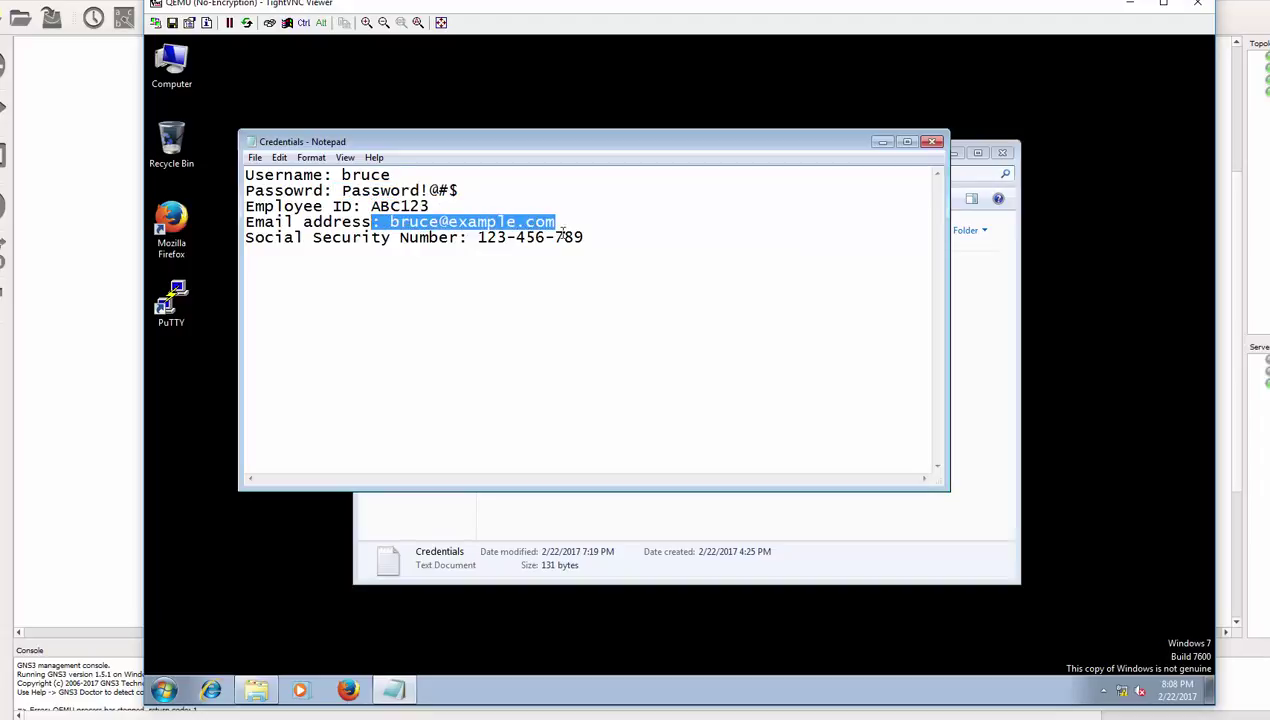
{"action": "left_click_drag", "start_coordinate": [597, 236], "coordinate": [512, 257]}
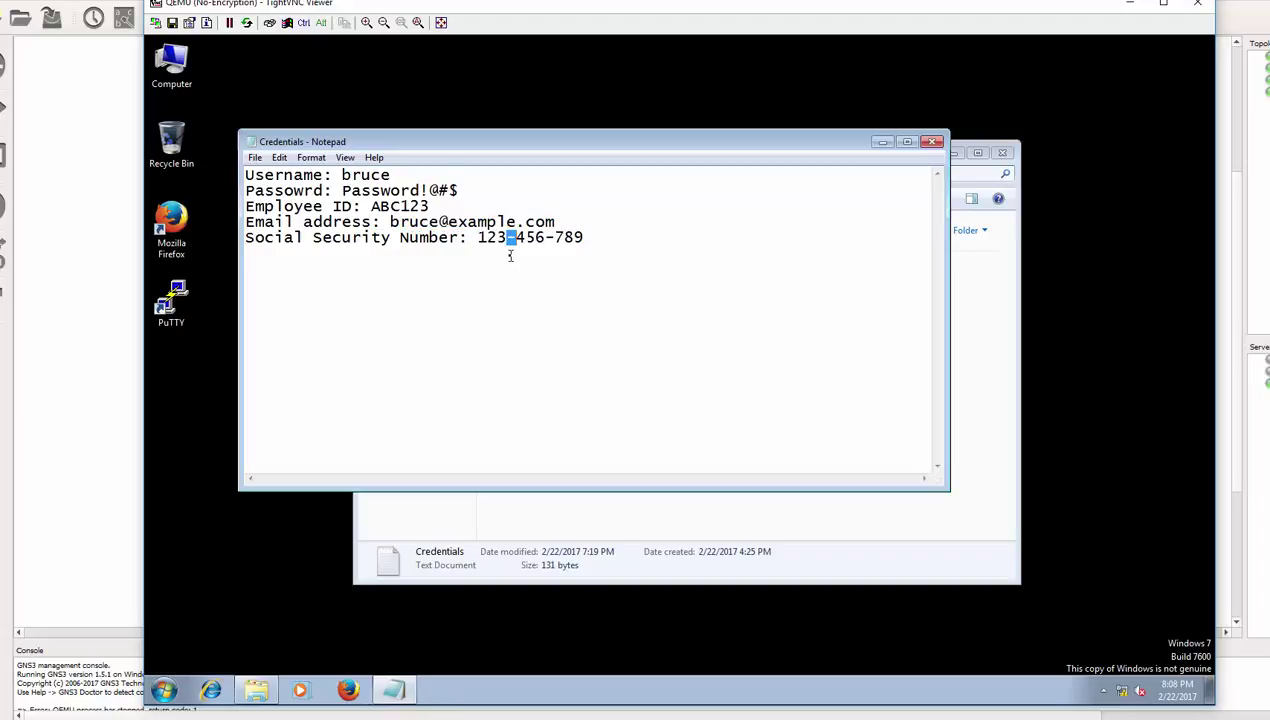
{"action": "left_click", "coordinate": [932, 144]}
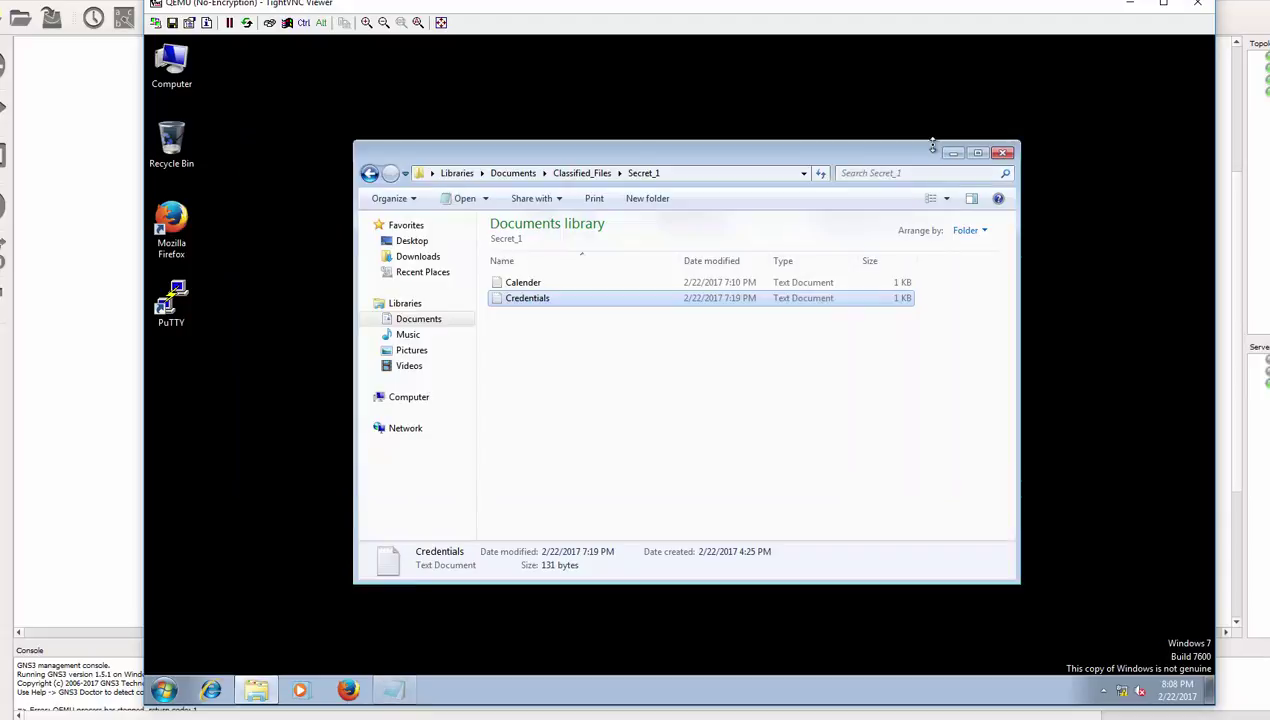
Open the Team Members document in the Secret_2 folder, read through the listed names, and close the document.
{"action": "left_click", "coordinate": [369, 174]}
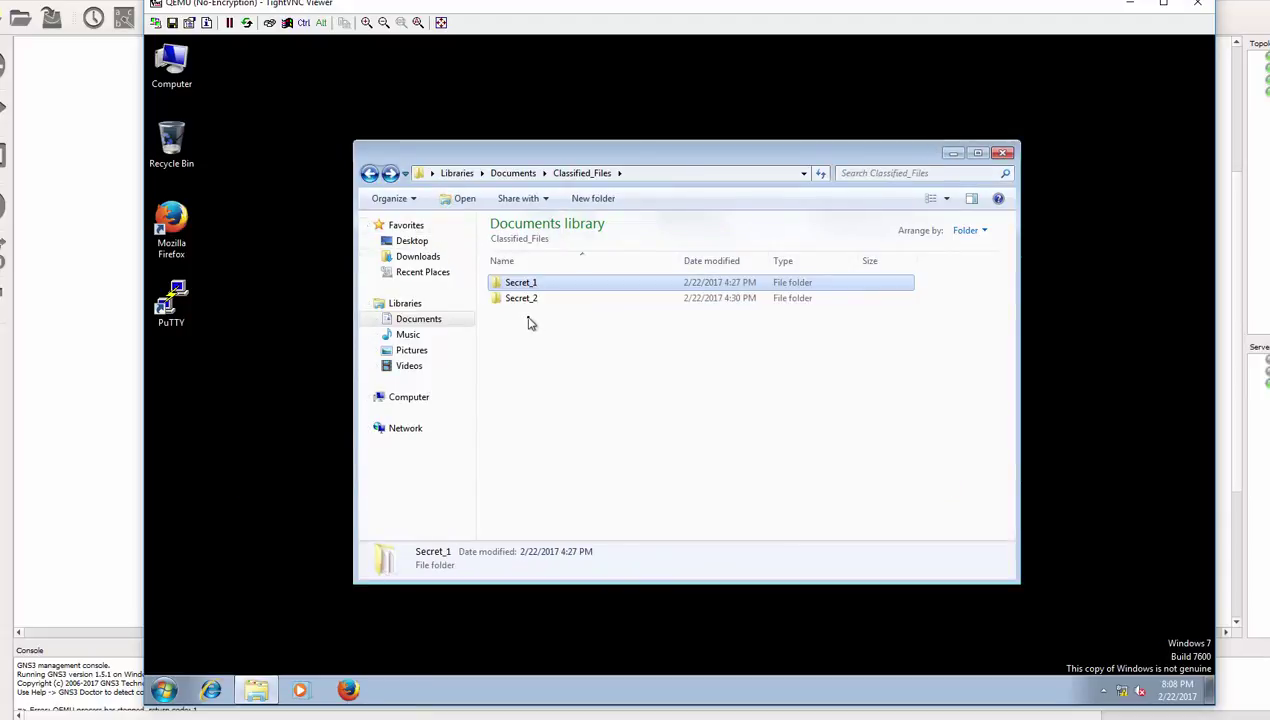
{"action": "double_click", "coordinate": [525, 298]}
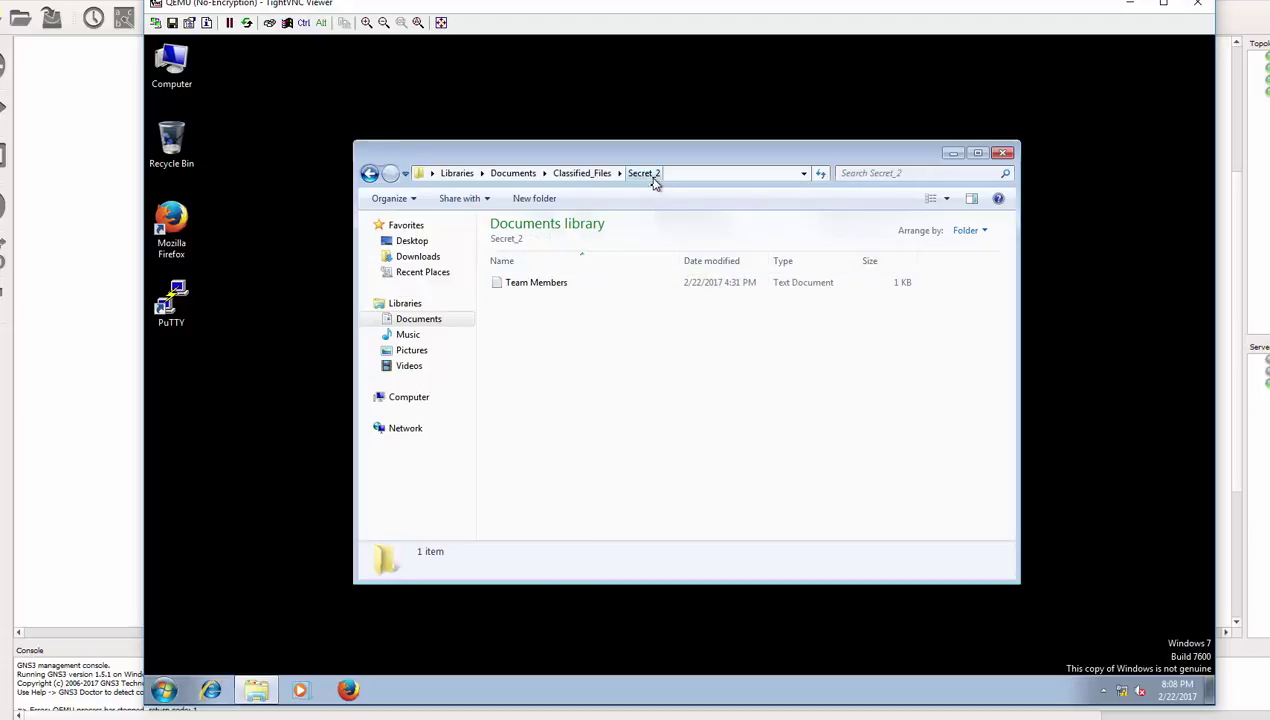
{"action": "double_click", "coordinate": [538, 284]}
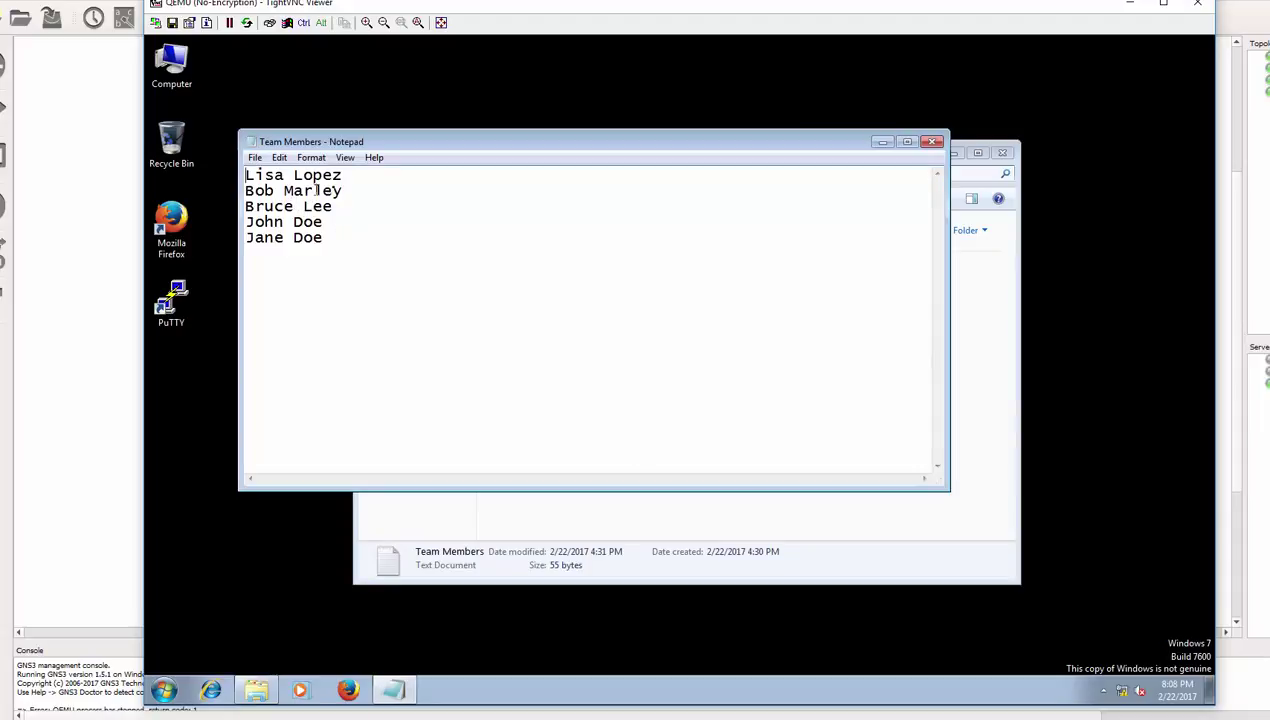
{"action": "left_click_drag", "start_coordinate": [353, 180], "coordinate": [250, 176]}
{"action": "left_click_drag", "start_coordinate": [346, 193], "coordinate": [254, 191]}
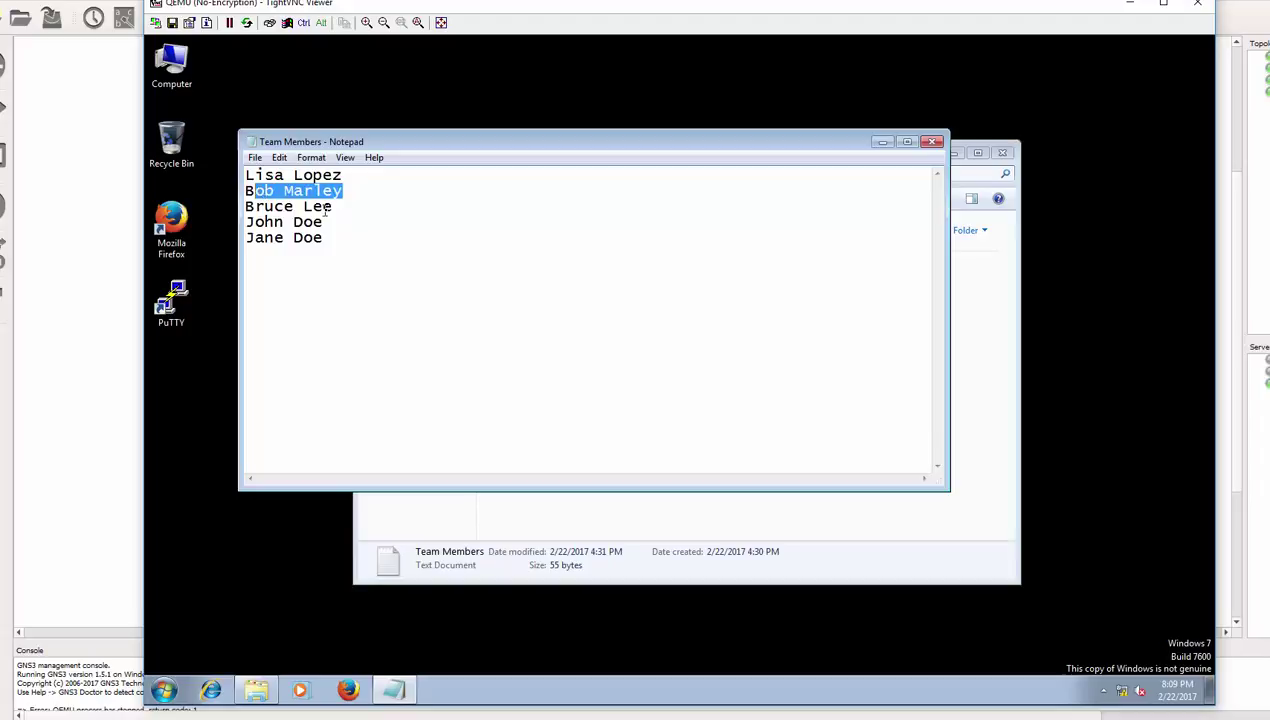
{"action": "left_click_drag", "start_coordinate": [332, 208], "coordinate": [254, 207]}
{"action": "left_click_drag", "start_coordinate": [328, 222], "coordinate": [258, 237]}
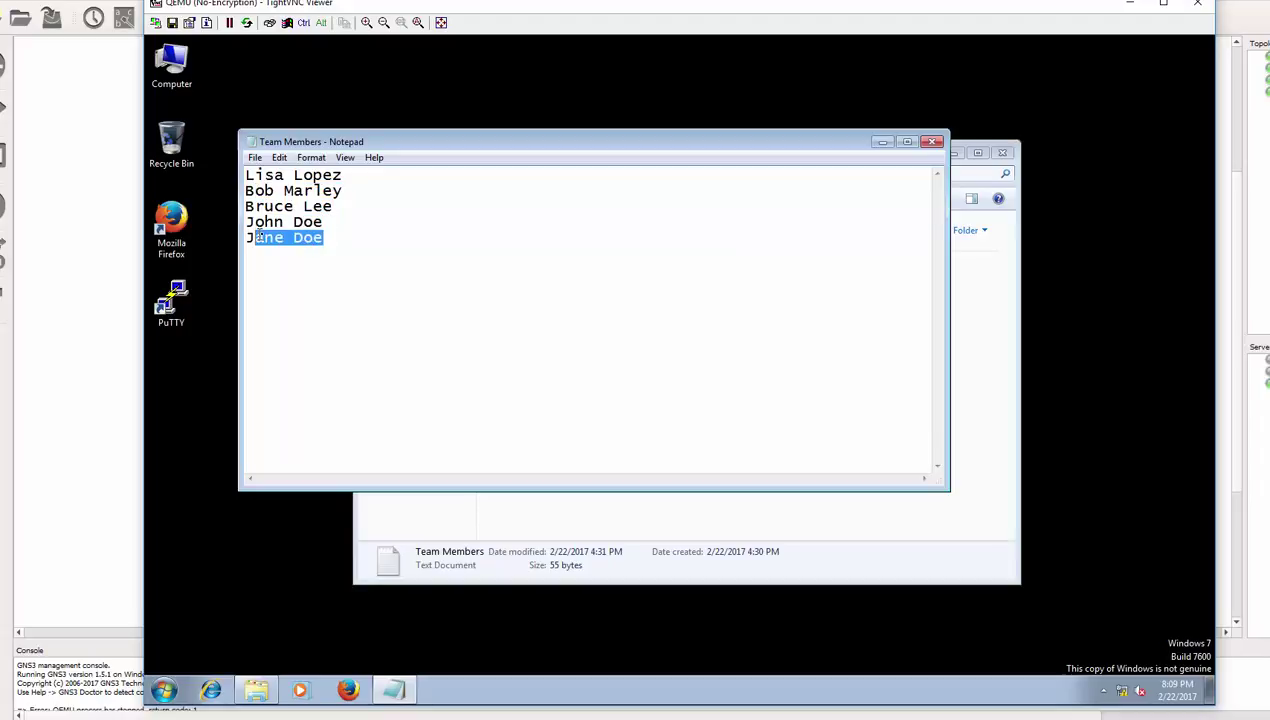
{"action": "left_click", "coordinate": [932, 141]}
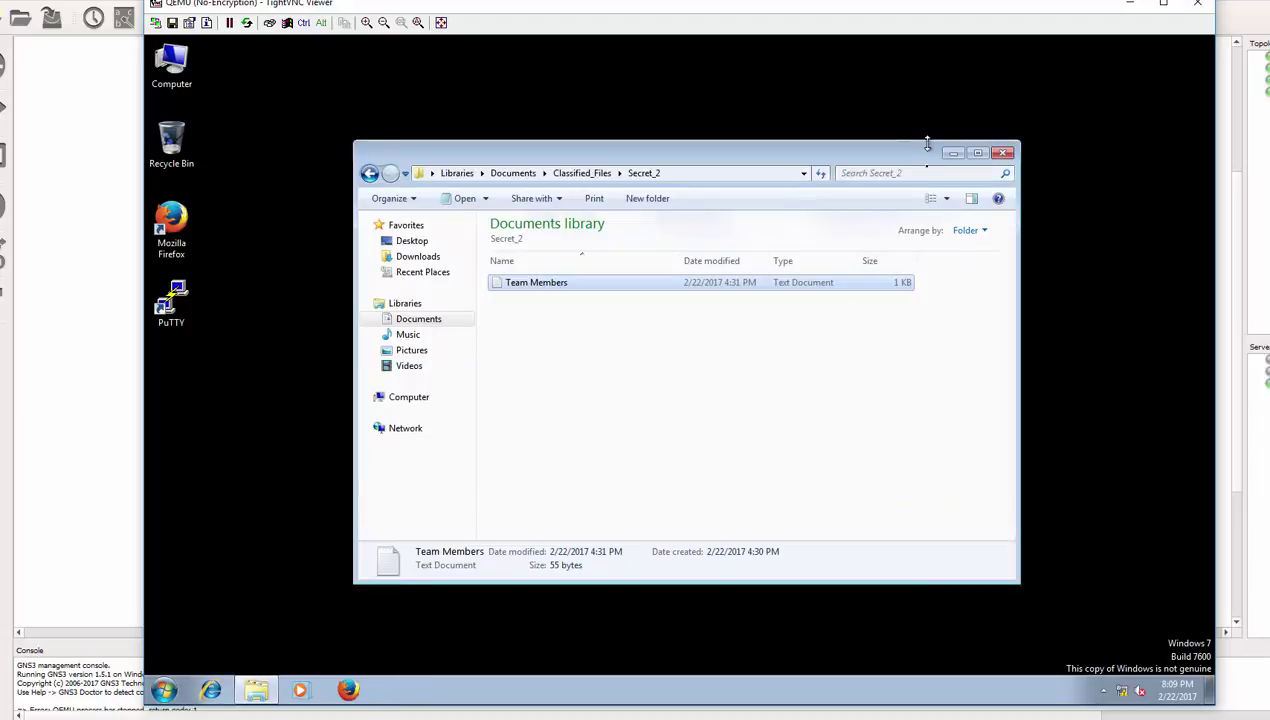
Return to the Secret_1 folder and view the Calender document again at the enlarged font size.
{"action": "left_click", "coordinate": [369, 173]}
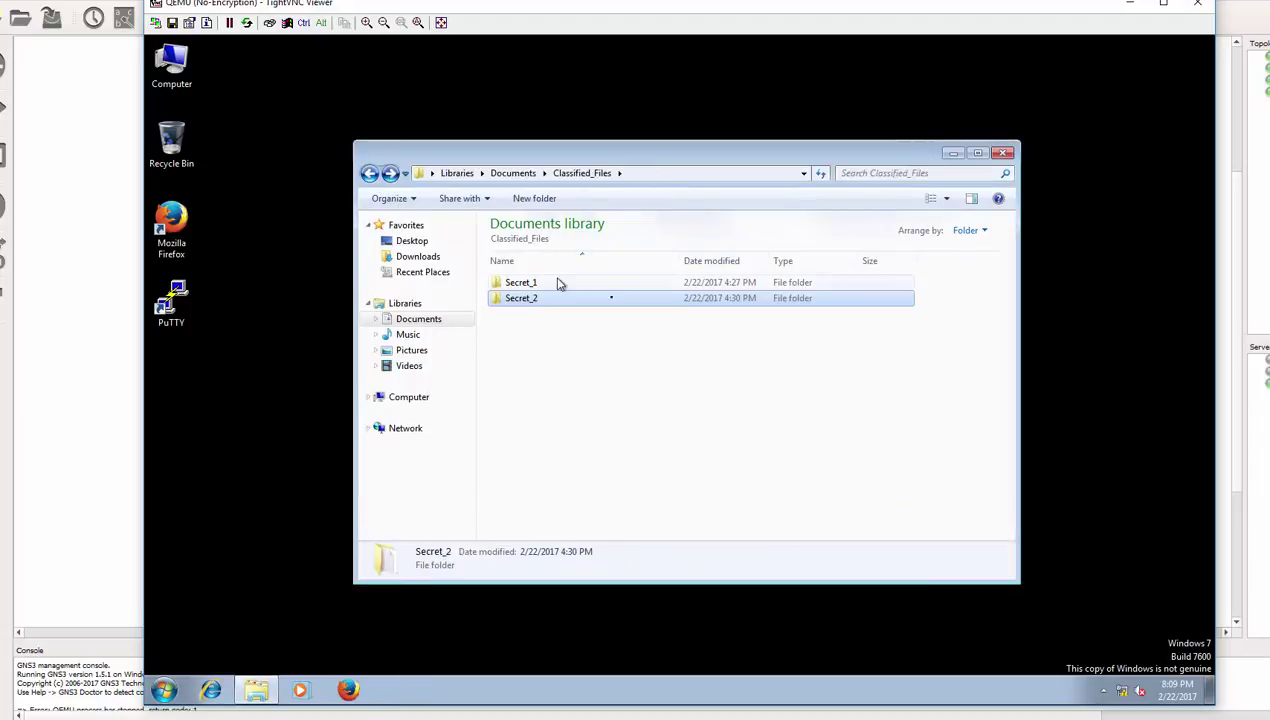
{"action": "double_click", "coordinate": [538, 282]}
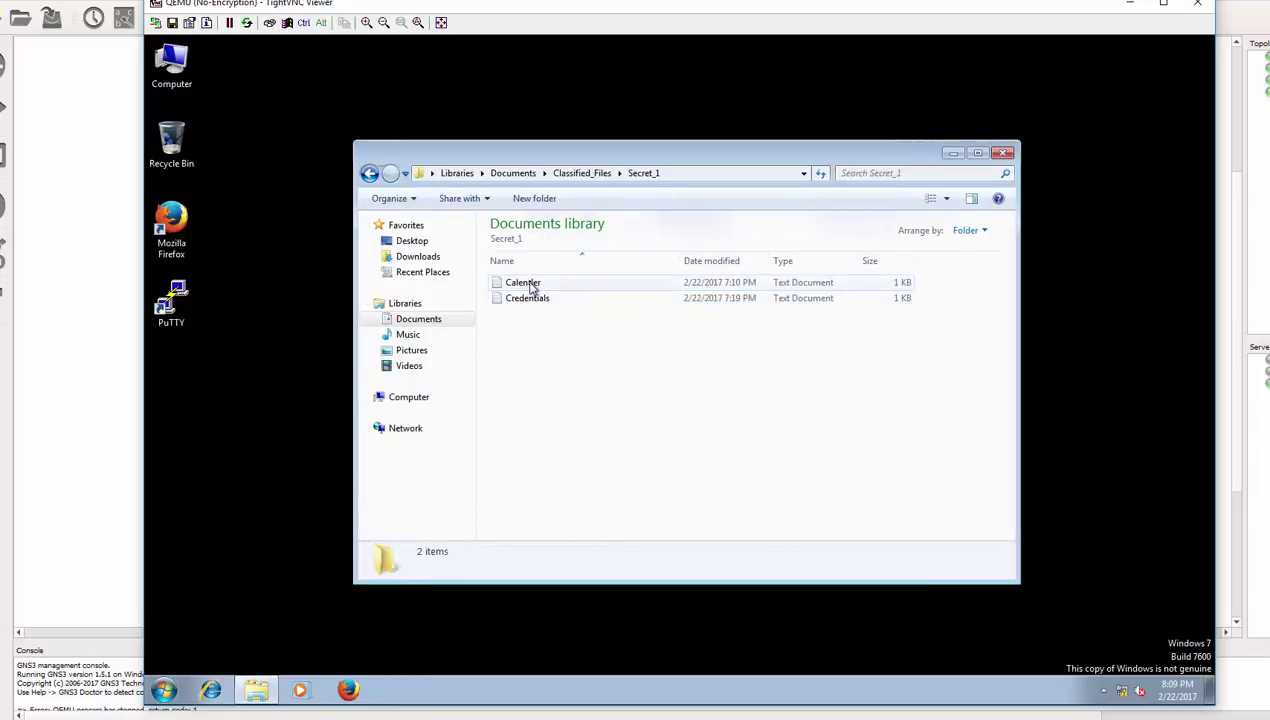
{"action": "double_click", "coordinate": [527, 284]}
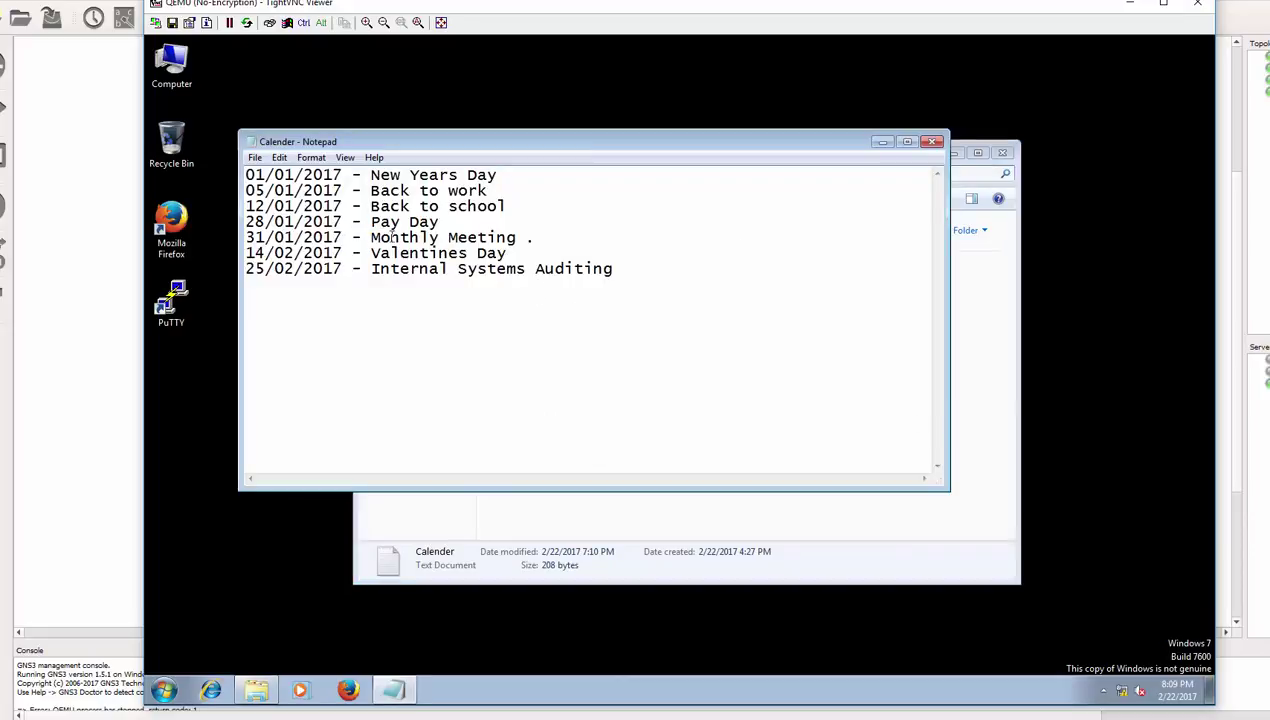
Close the Calender document and the folder window, and exit the No-Encryption machine's console to return to the GNS3 topology.
{"action": "left_click", "coordinate": [931, 142]}
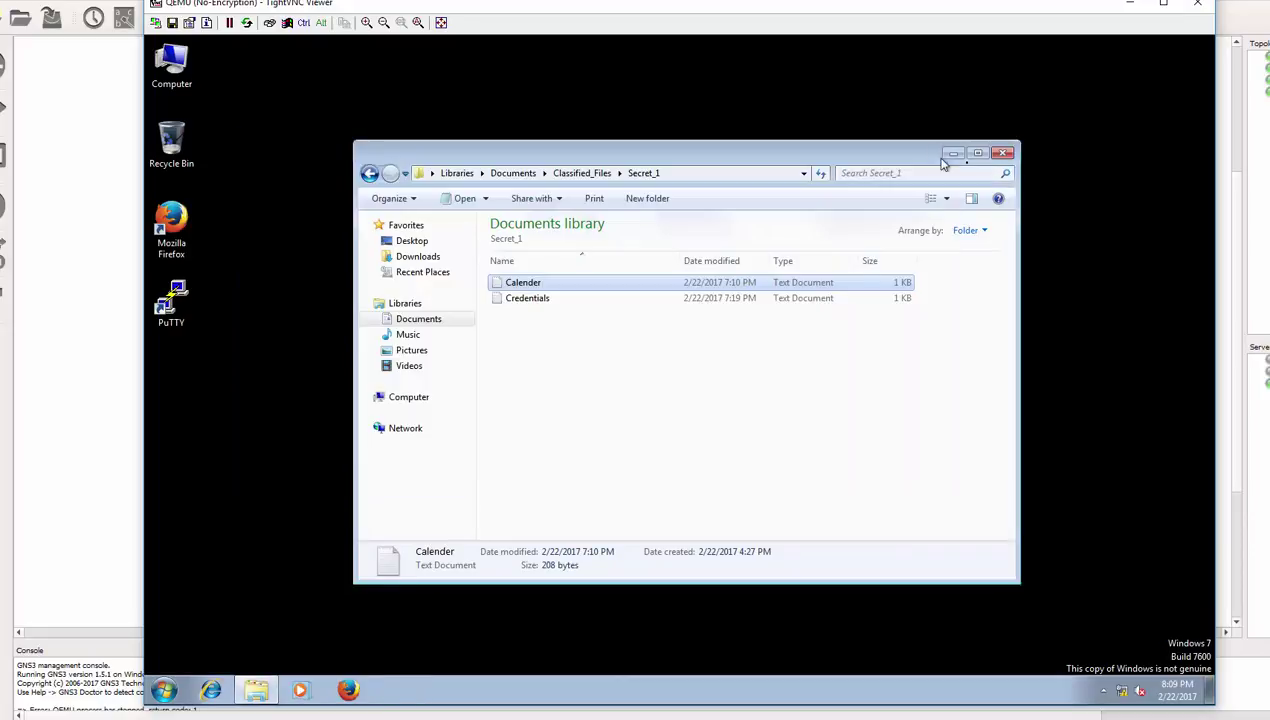
{"action": "left_click", "coordinate": [1001, 152]}
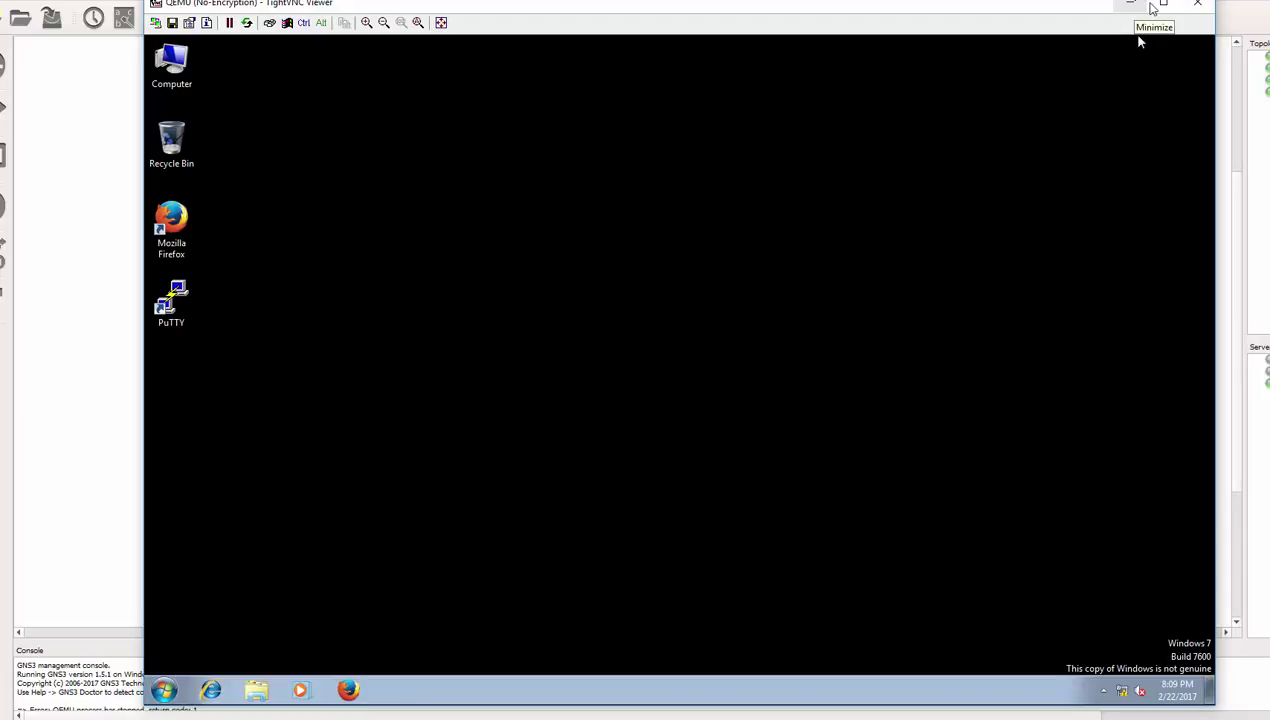
{"action": "left_click", "coordinate": [1197, 4]}
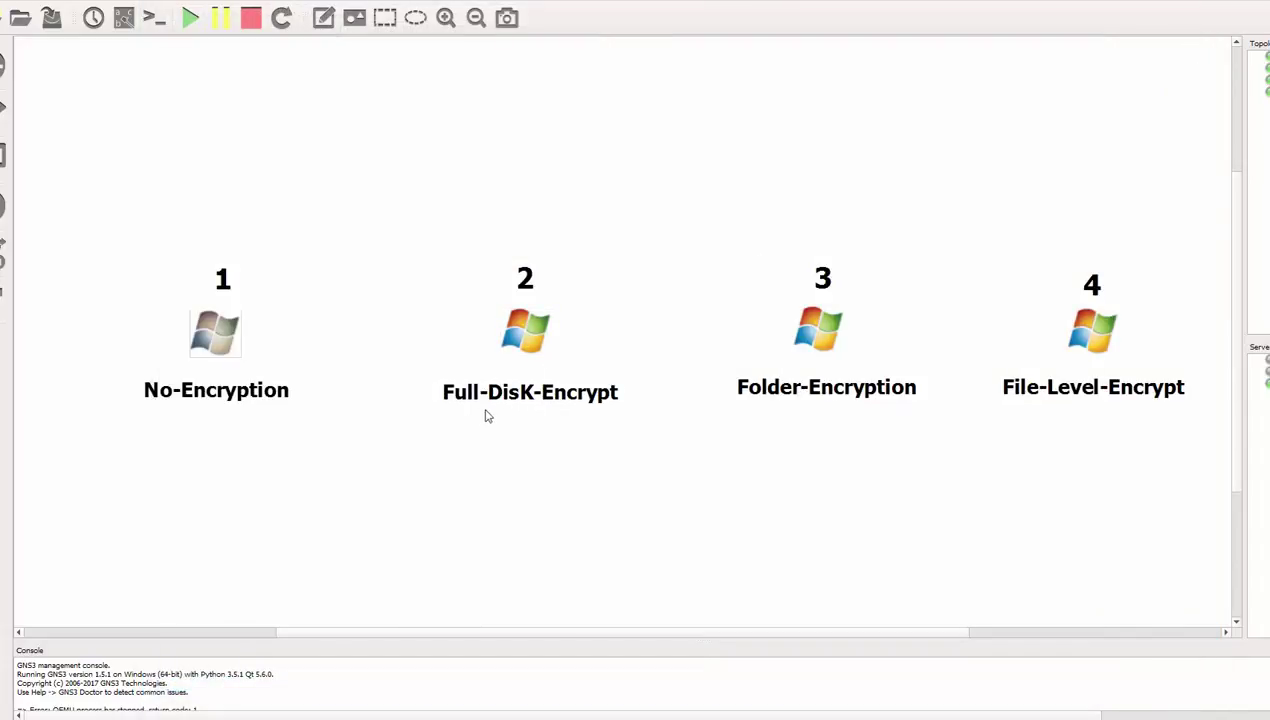
Open the Full-DisK-Encrypt machine's console, log in with the account password, and dismiss the Windows Activation notice.
{"action": "double_click", "coordinate": [525, 328]}
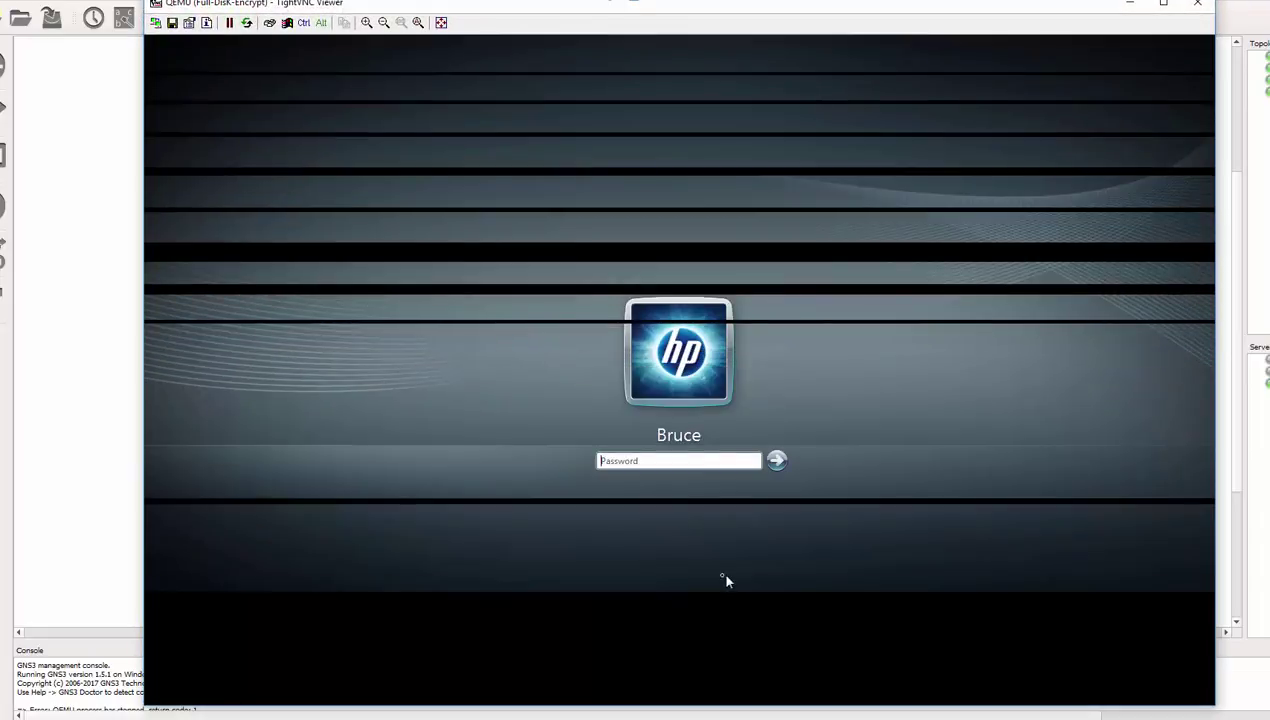
{"action": "type", "text": "****"}
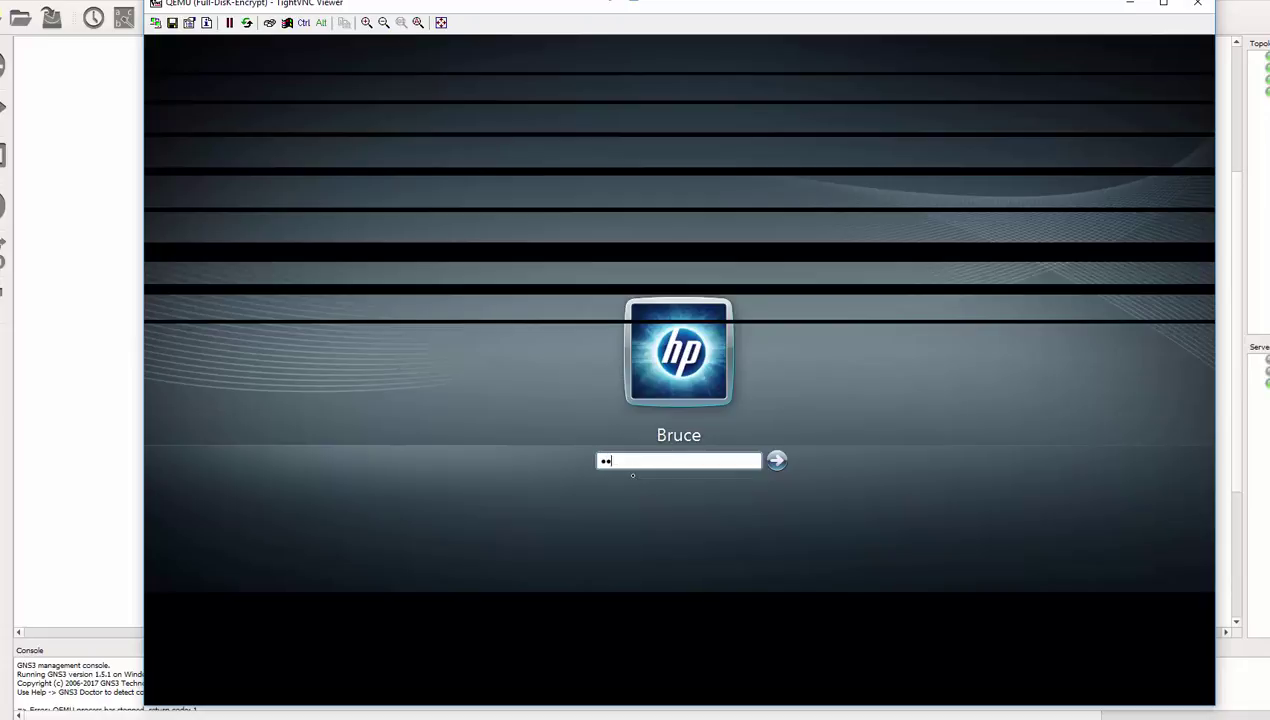
{"action": "type", "text": "**"}
{"action": "key", "text": "Return"}
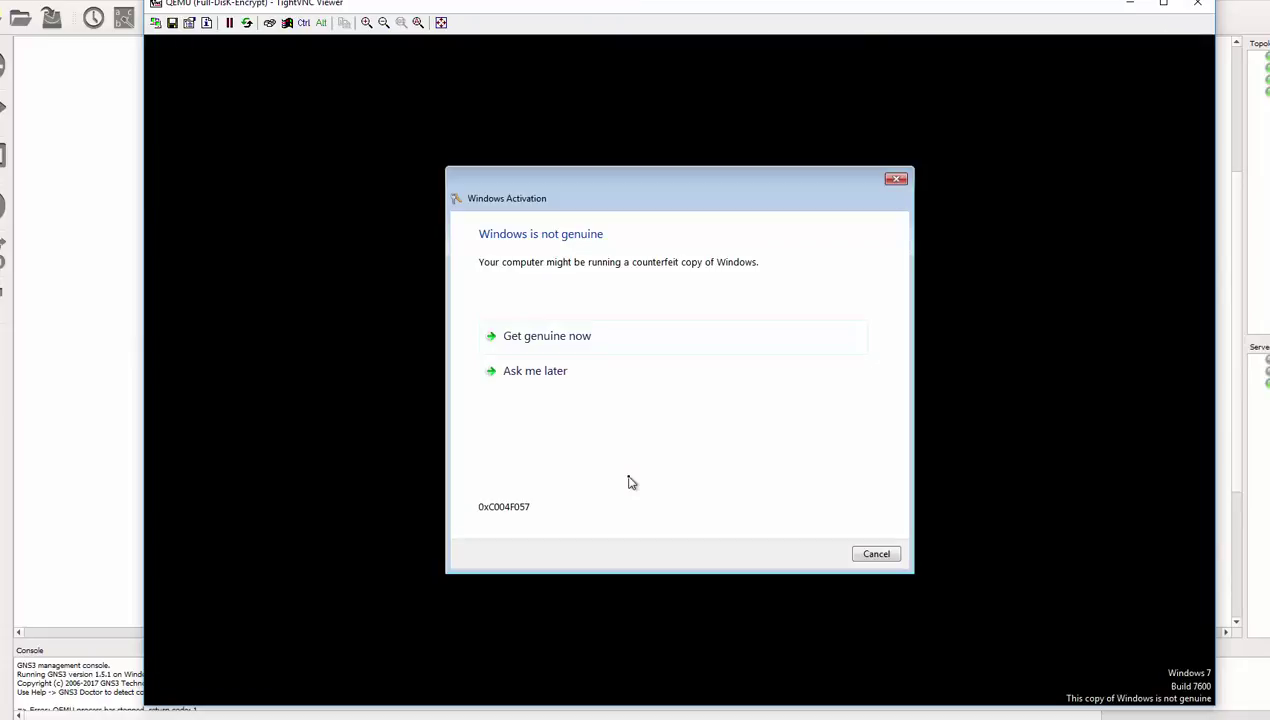
{"action": "left_click", "coordinate": [862, 552]}
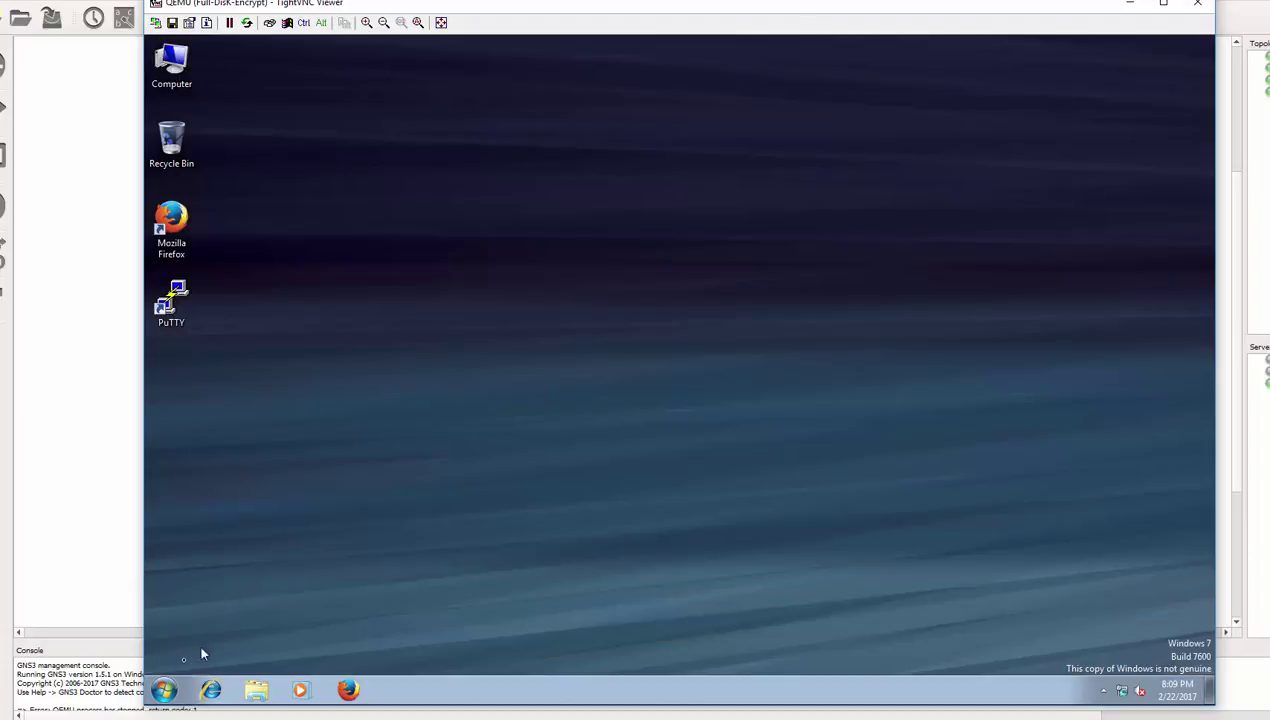
{"action": "left_click", "coordinate": [167, 688]}
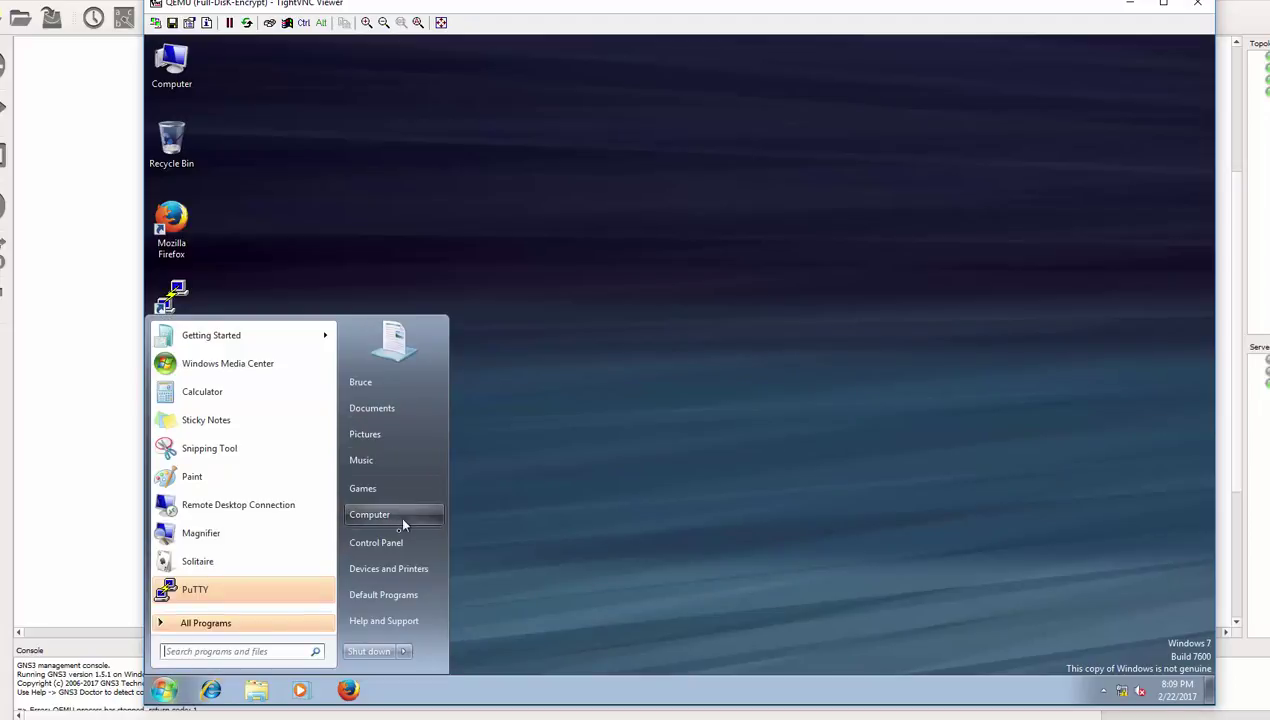
{"action": "left_click", "coordinate": [394, 544]}
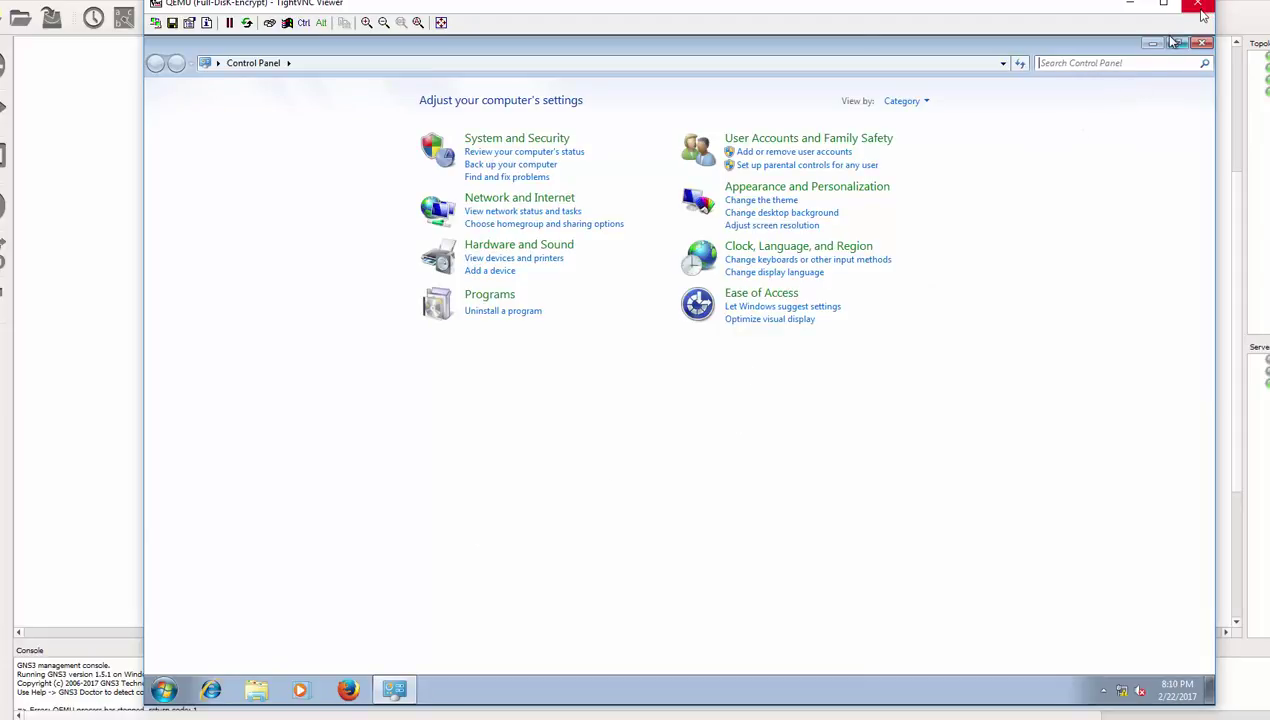
{"action": "left_click", "coordinate": [1205, 44]}
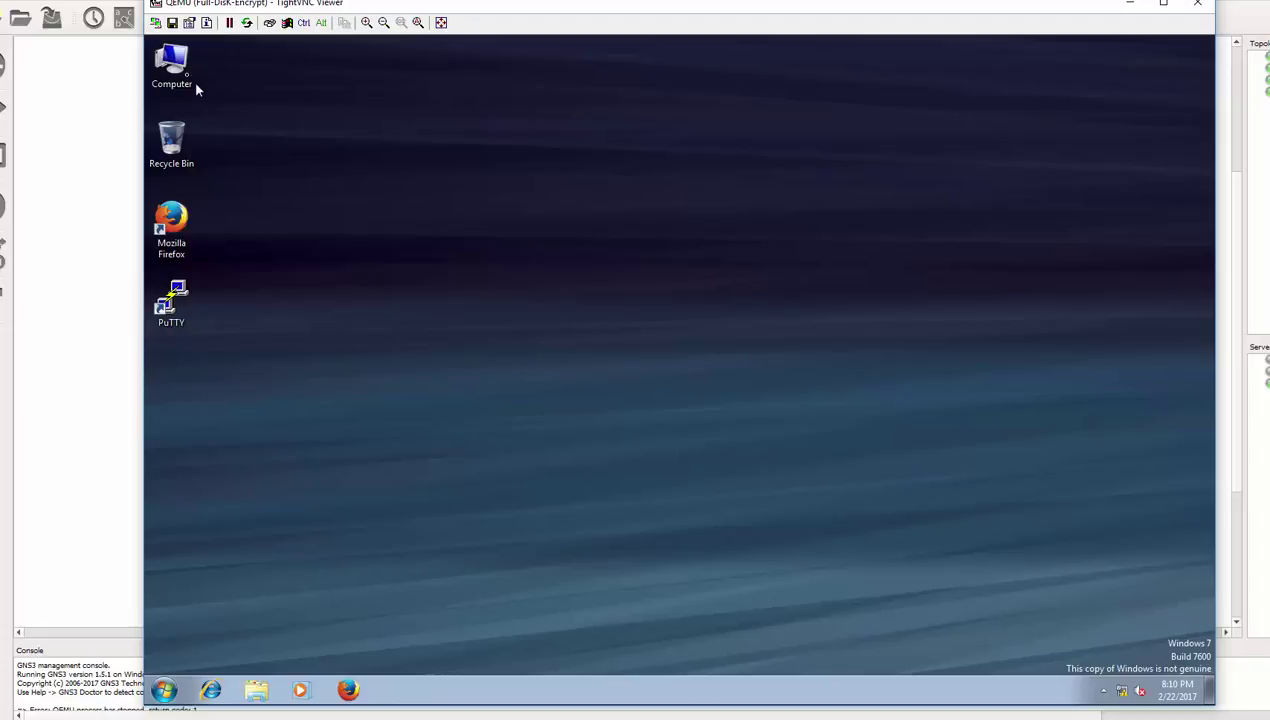
View the Credentials document in the Secret_1 folder of Classified_Files in the Documents library, and close the document and the folder window.
{"action": "left_click", "coordinate": [165, 690]}
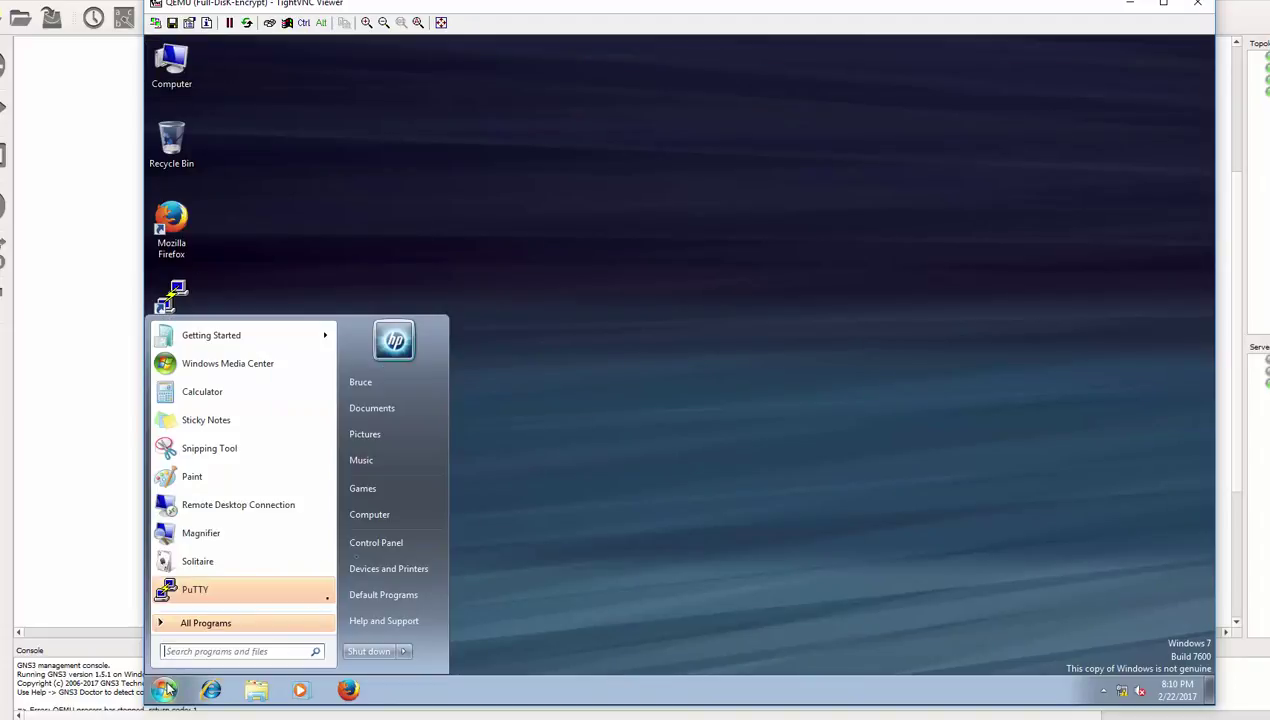
{"action": "left_click", "coordinate": [399, 408]}
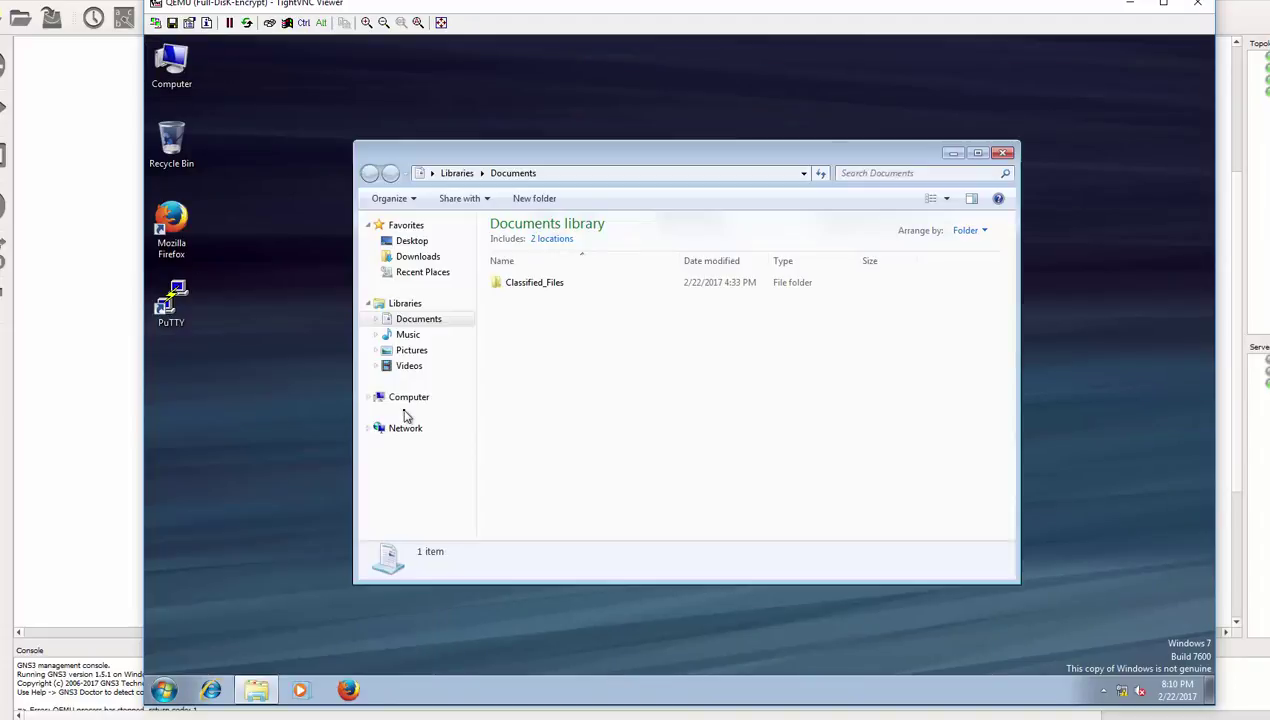
{"action": "left_click", "coordinate": [548, 289]}
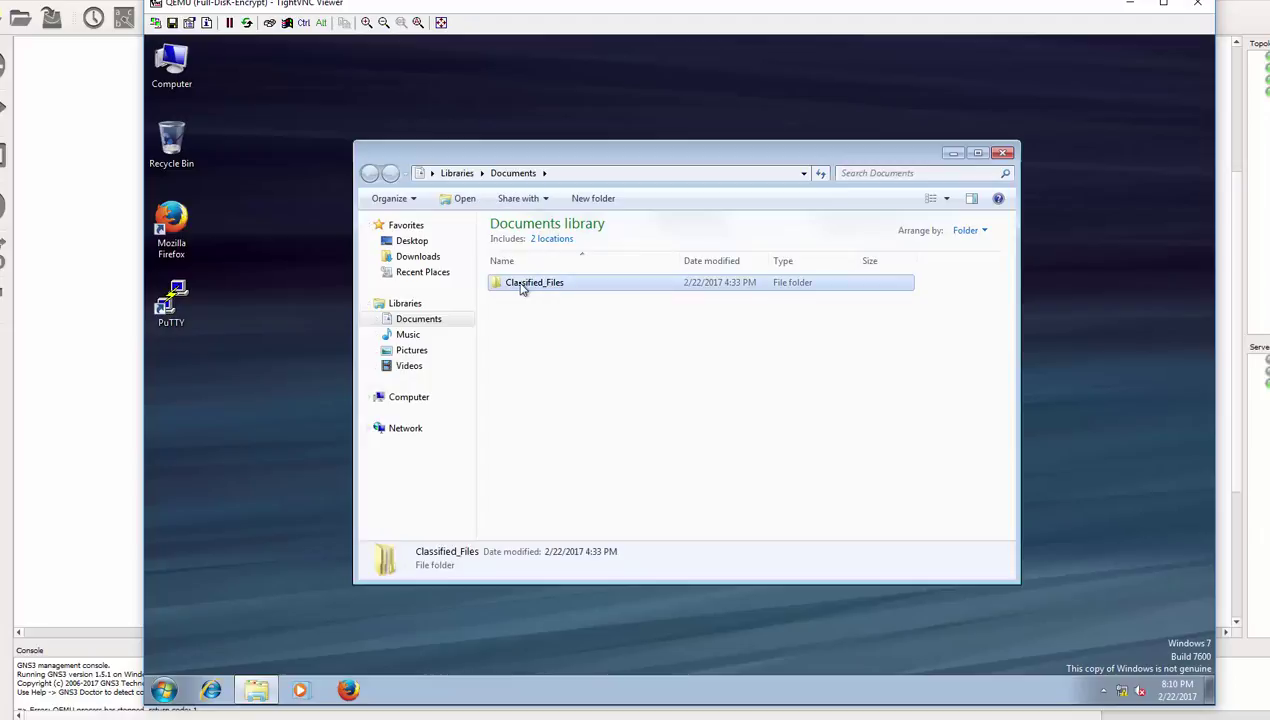
{"action": "double_click", "coordinate": [520, 290]}
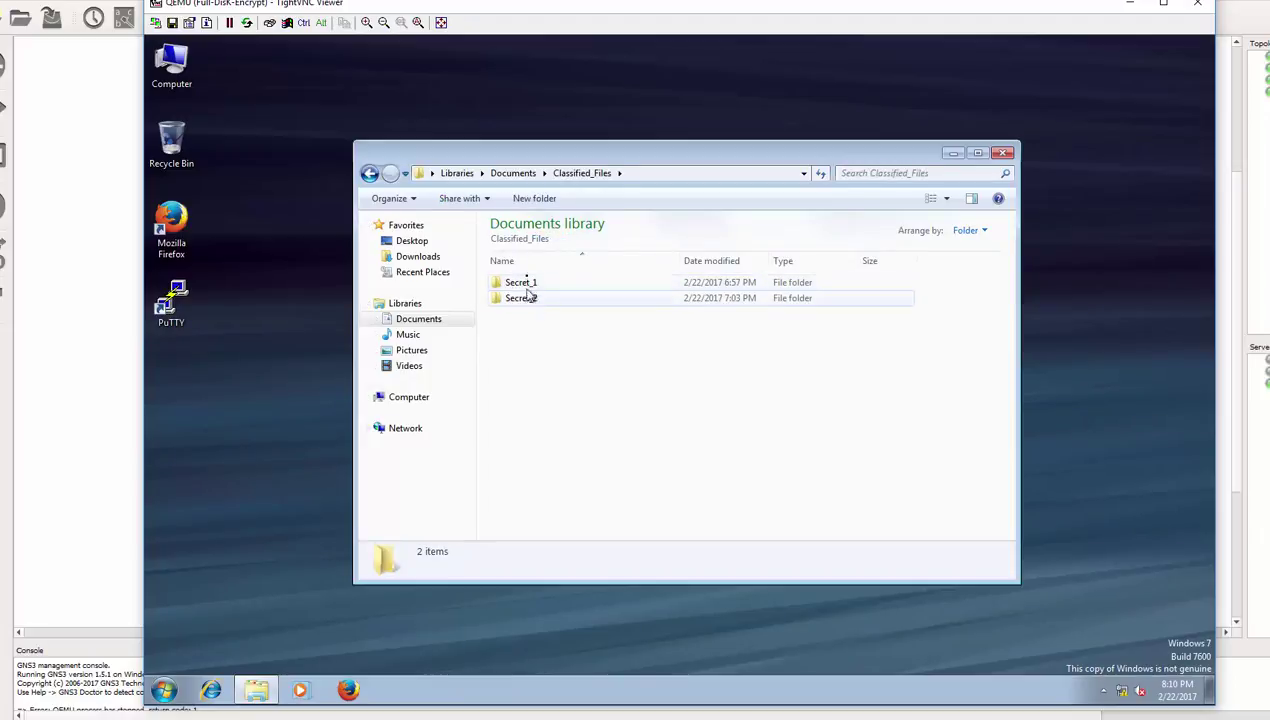
{"action": "double_click", "coordinate": [520, 283]}
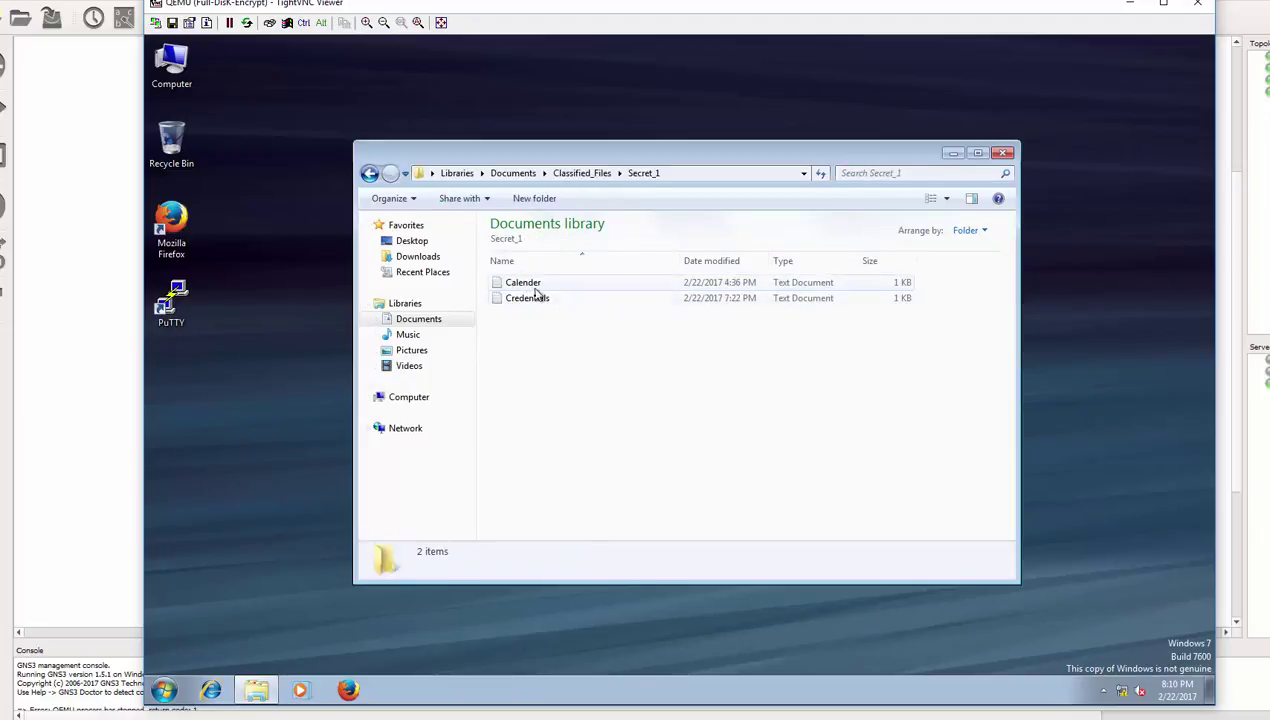
{"action": "left_click", "coordinate": [536, 300]}
{"action": "double_click", "coordinate": [536, 300]}
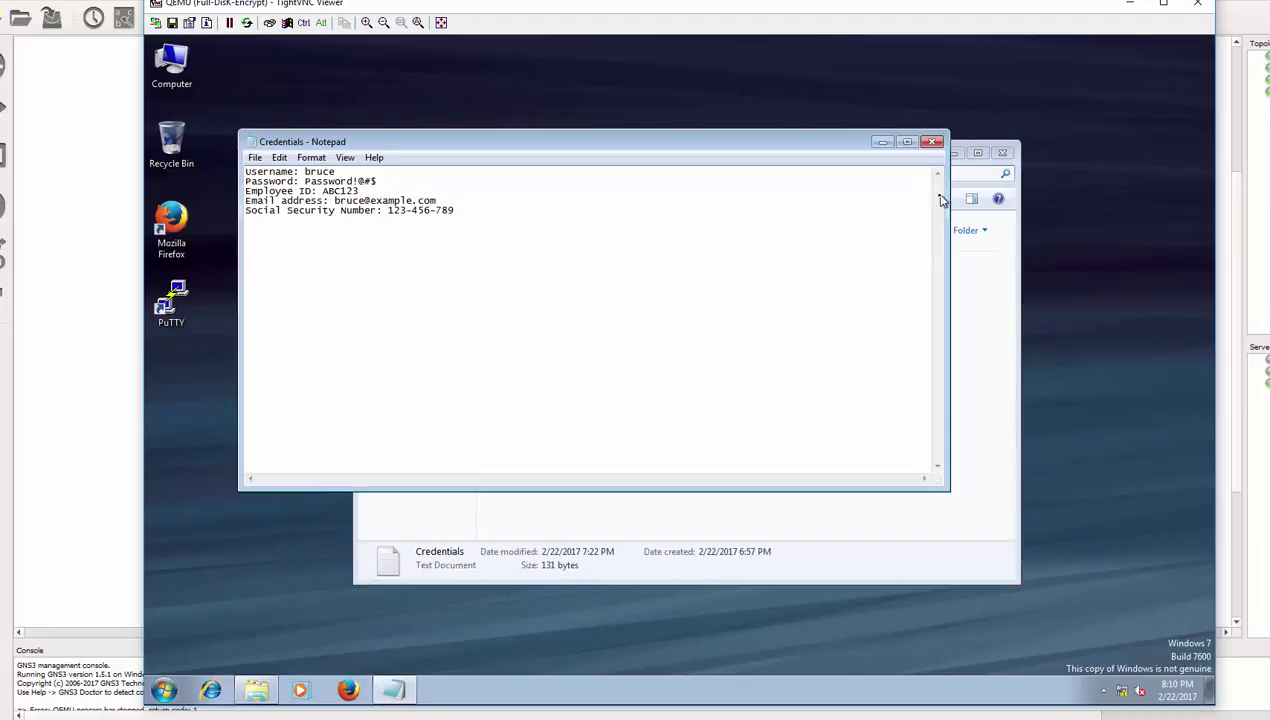
{"action": "left_click", "coordinate": [932, 141]}
{"action": "left_click", "coordinate": [1001, 152]}
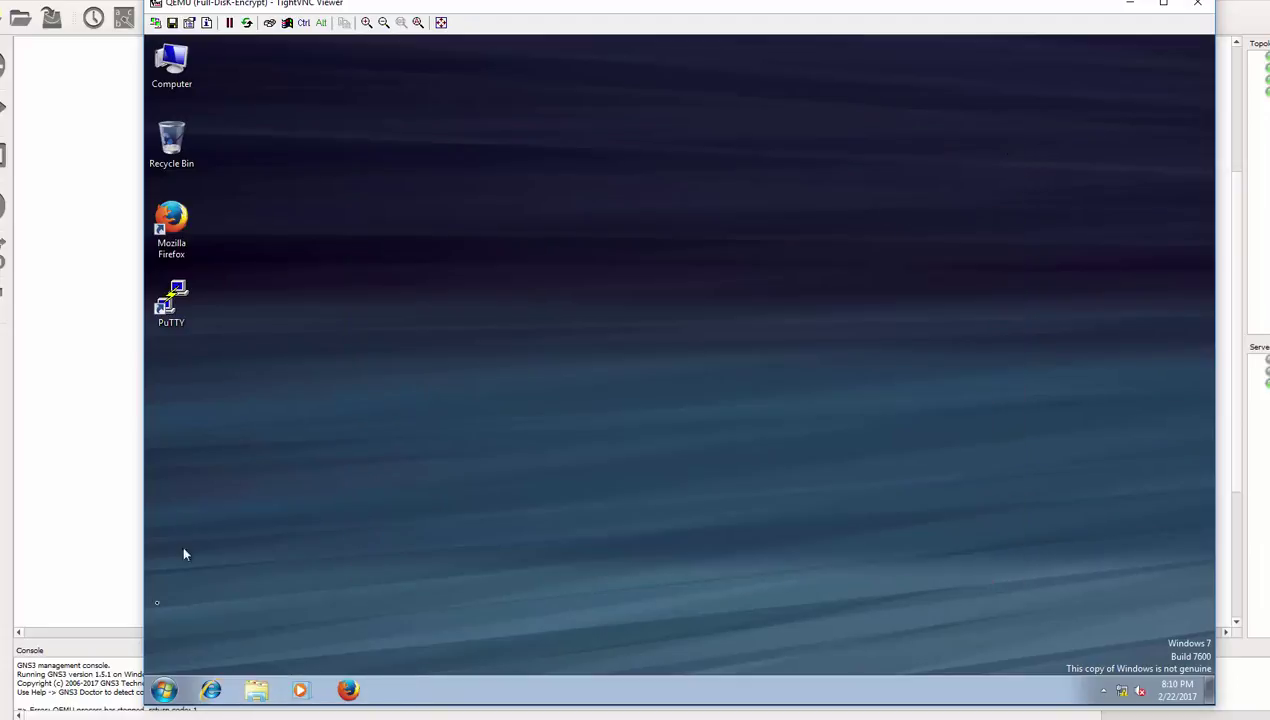
Display the Control Panel items as large icons and open the BitLocker Drive Encryption settings.
{"action": "left_click", "coordinate": [156, 684]}
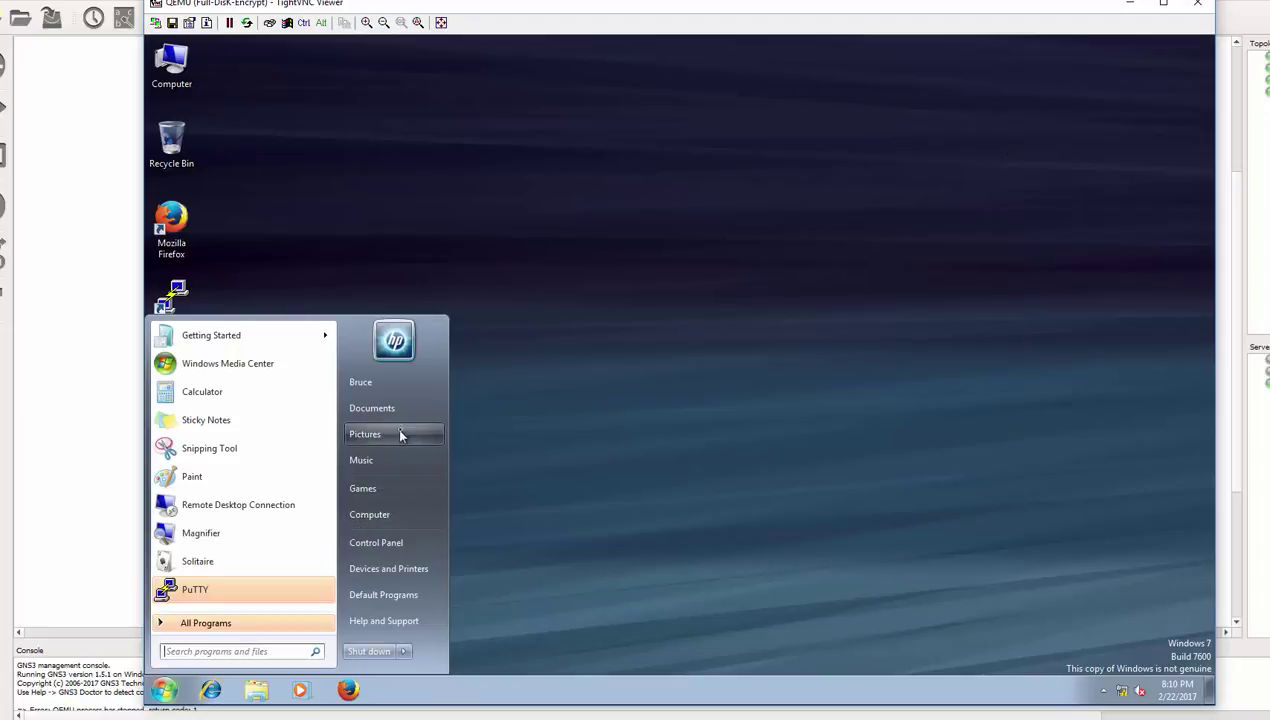
{"action": "left_click", "coordinate": [395, 541]}
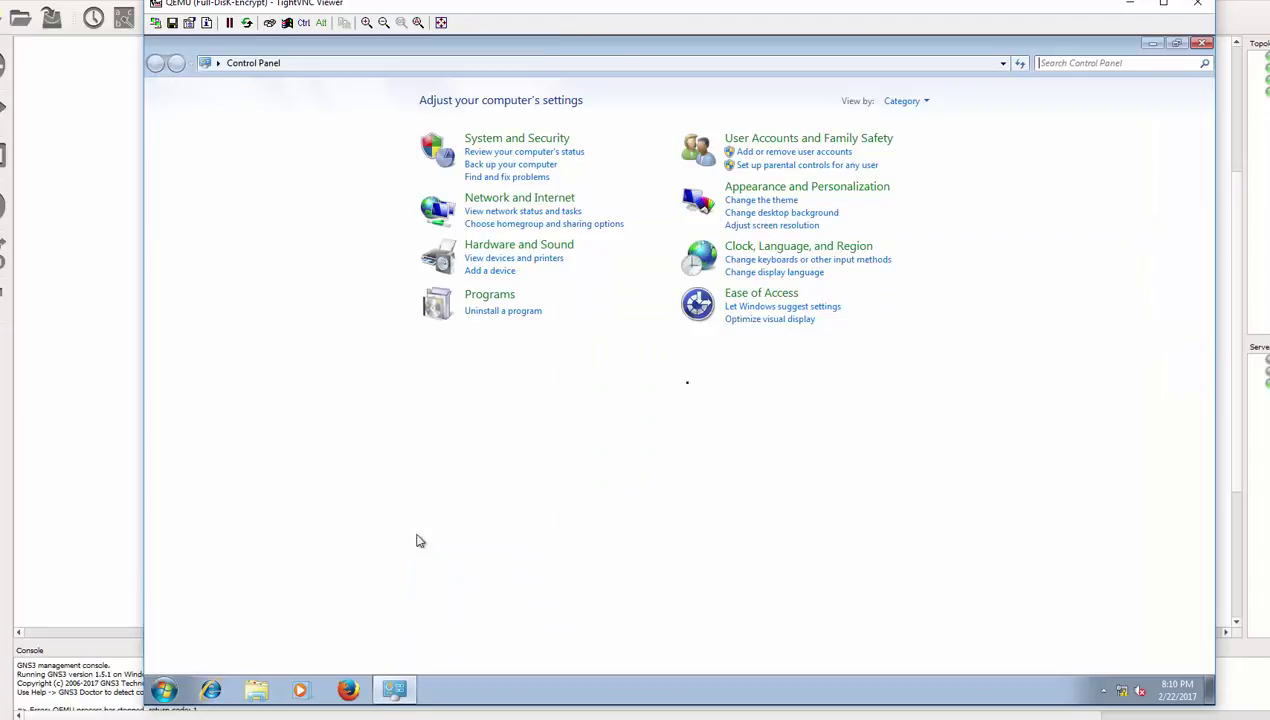
{"action": "left_click", "coordinate": [924, 102]}
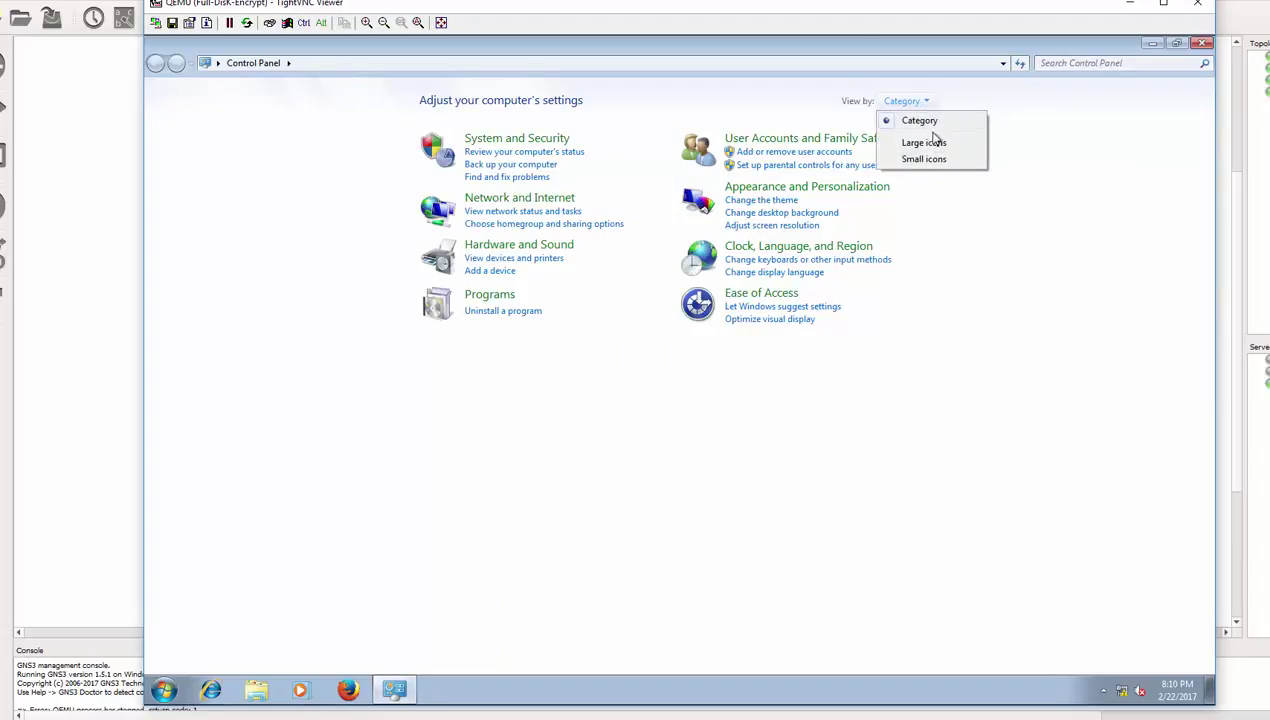
{"action": "left_click", "coordinate": [936, 143]}
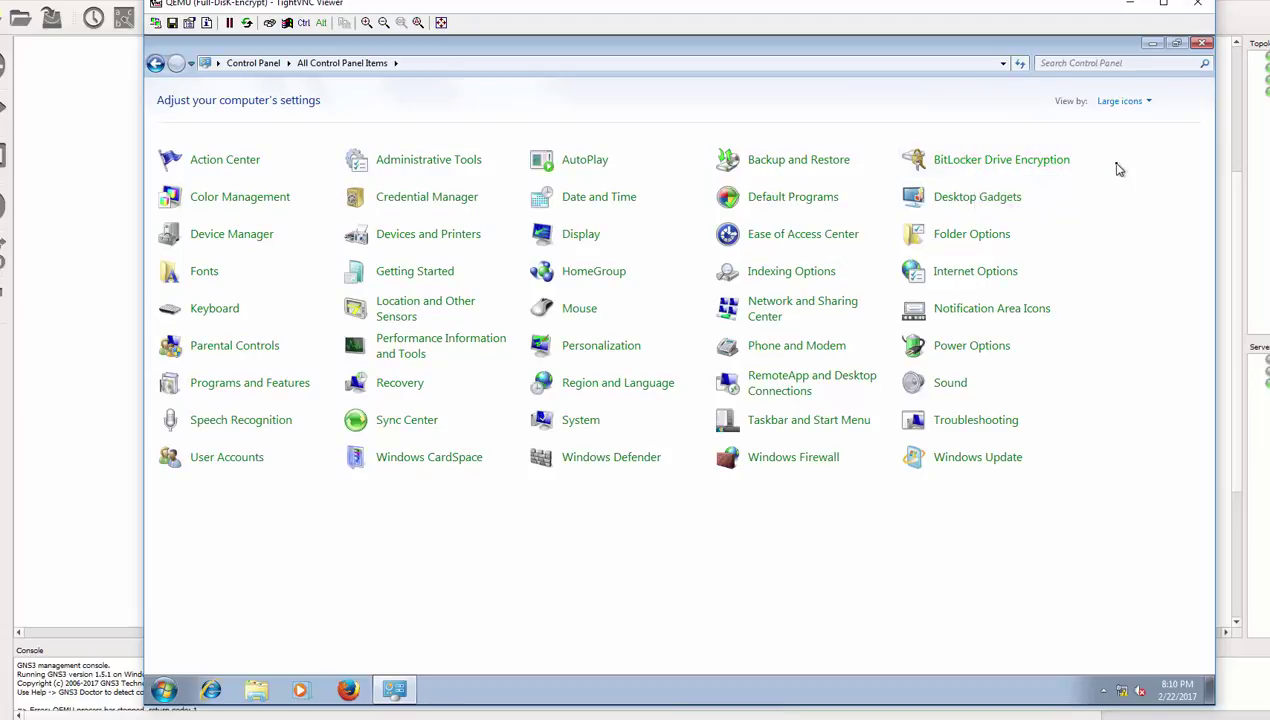
{"action": "left_click", "coordinate": [972, 160]}
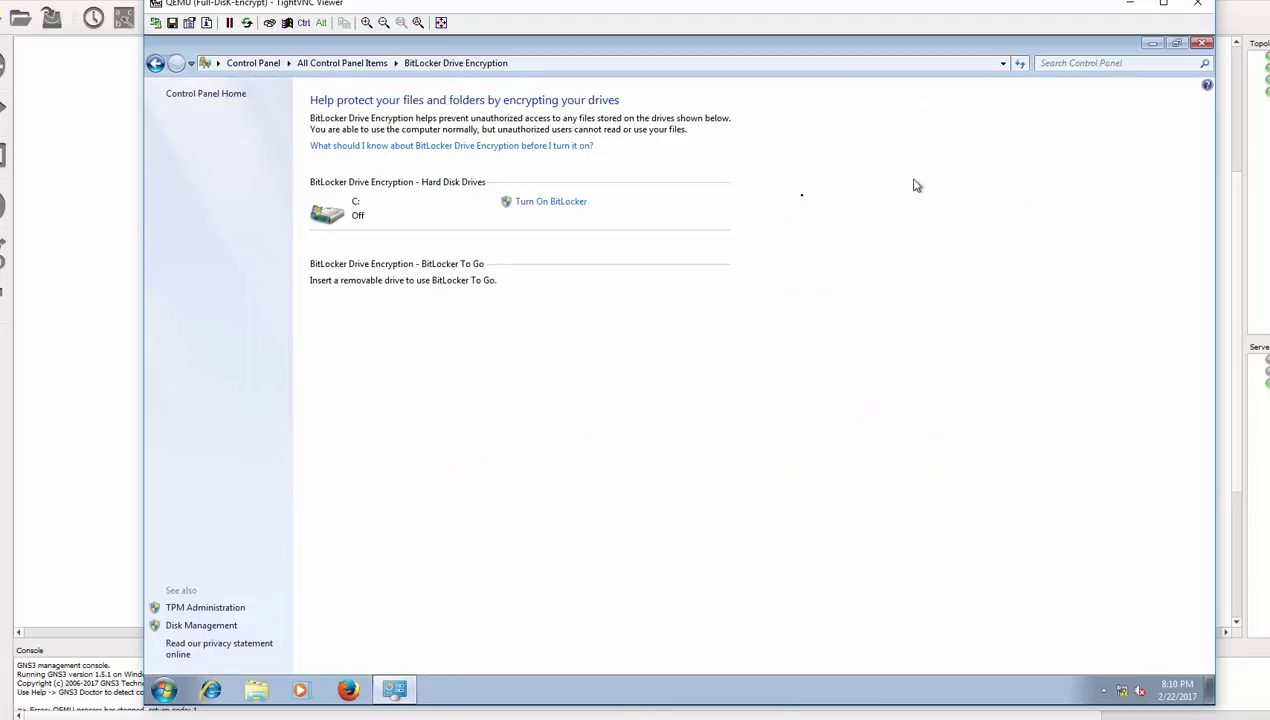
Try to turn on BitLocker for the C: drive, cancel its setup, and close the BitLocker settings.
{"action": "left_click", "coordinate": [562, 204]}
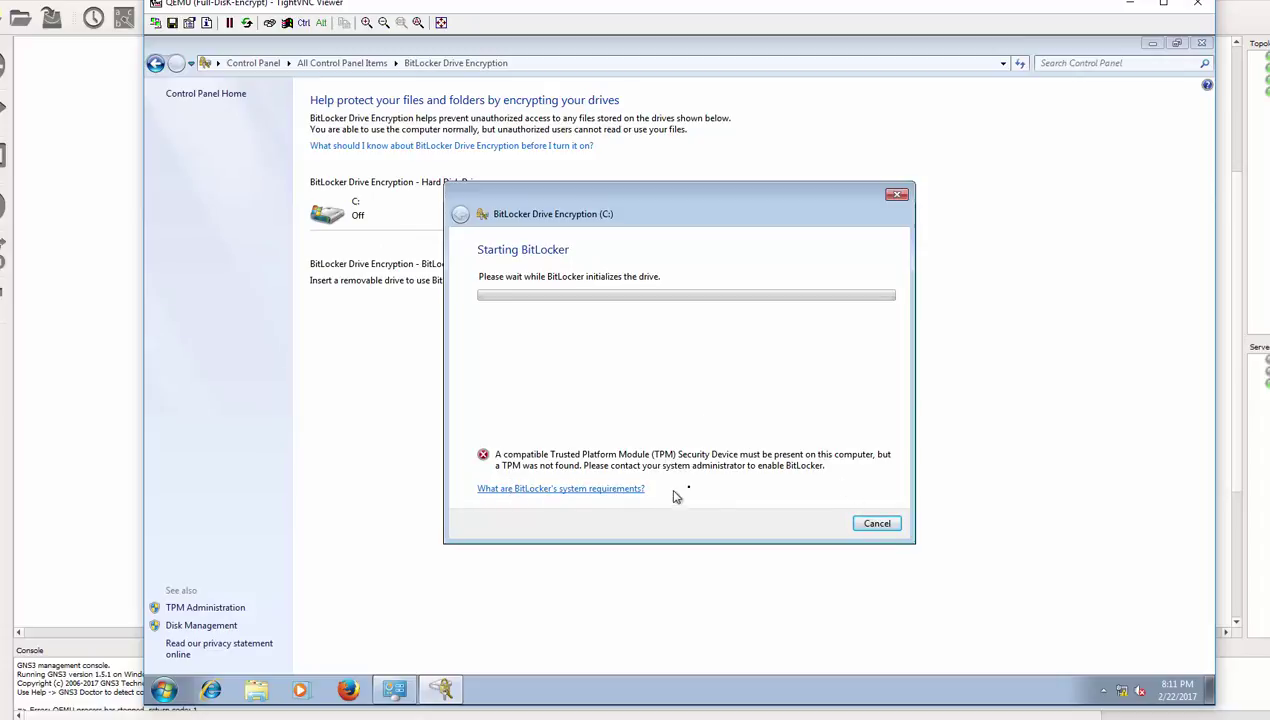
{"action": "left_click", "coordinate": [877, 523]}
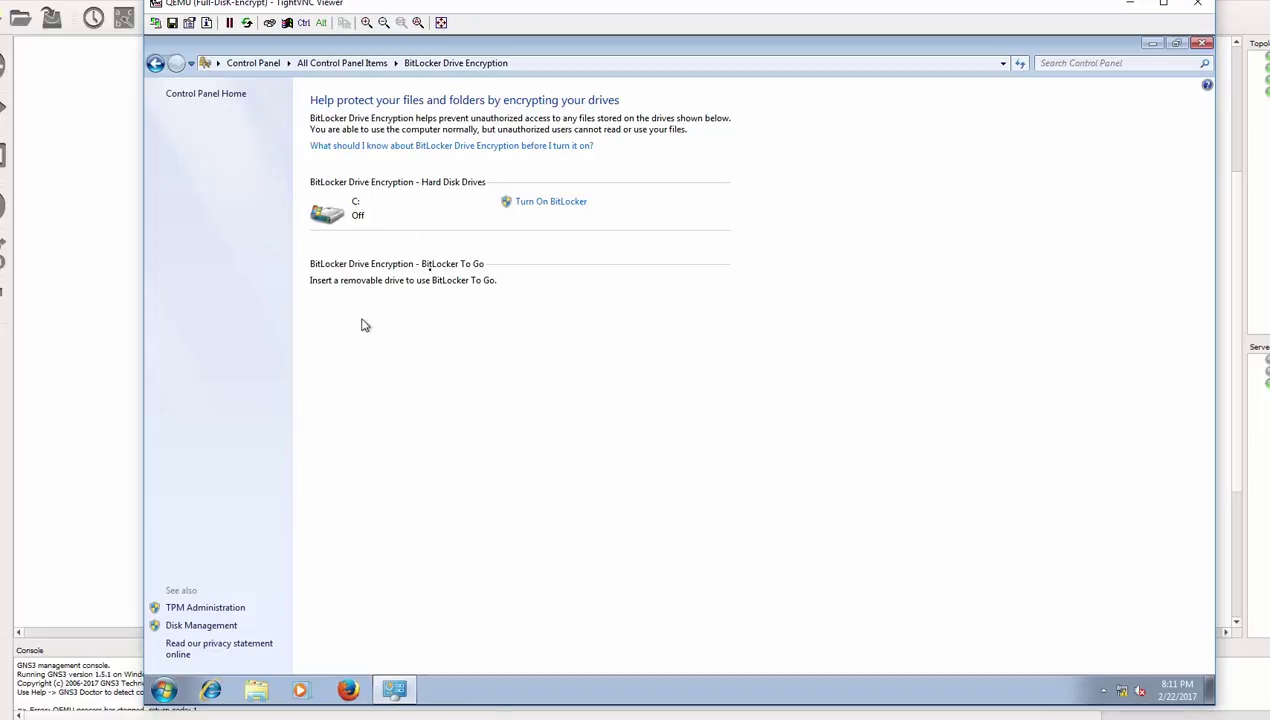
{"action": "left_click", "coordinate": [1202, 45]}
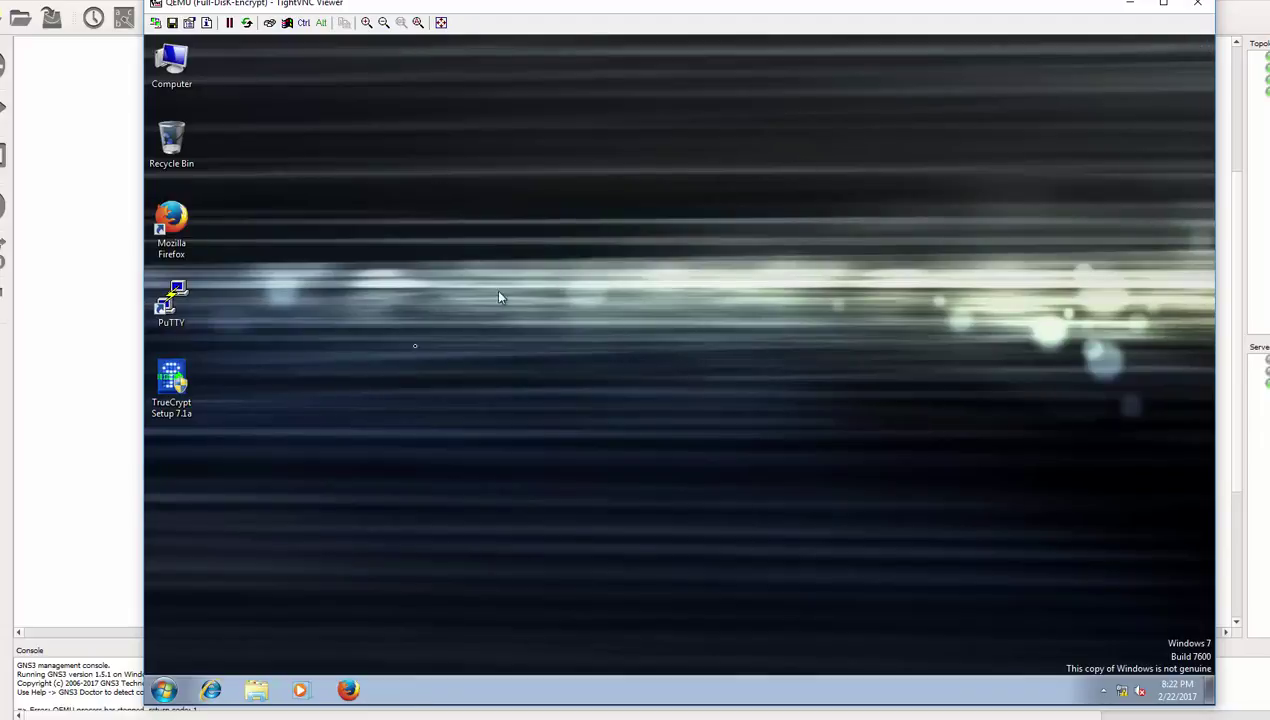
Launch TrueCrypt Setup 7.1a from the desktop, allow it to make changes to the computer, and accept the license terms.
{"action": "left_click", "coordinate": [185, 405]}
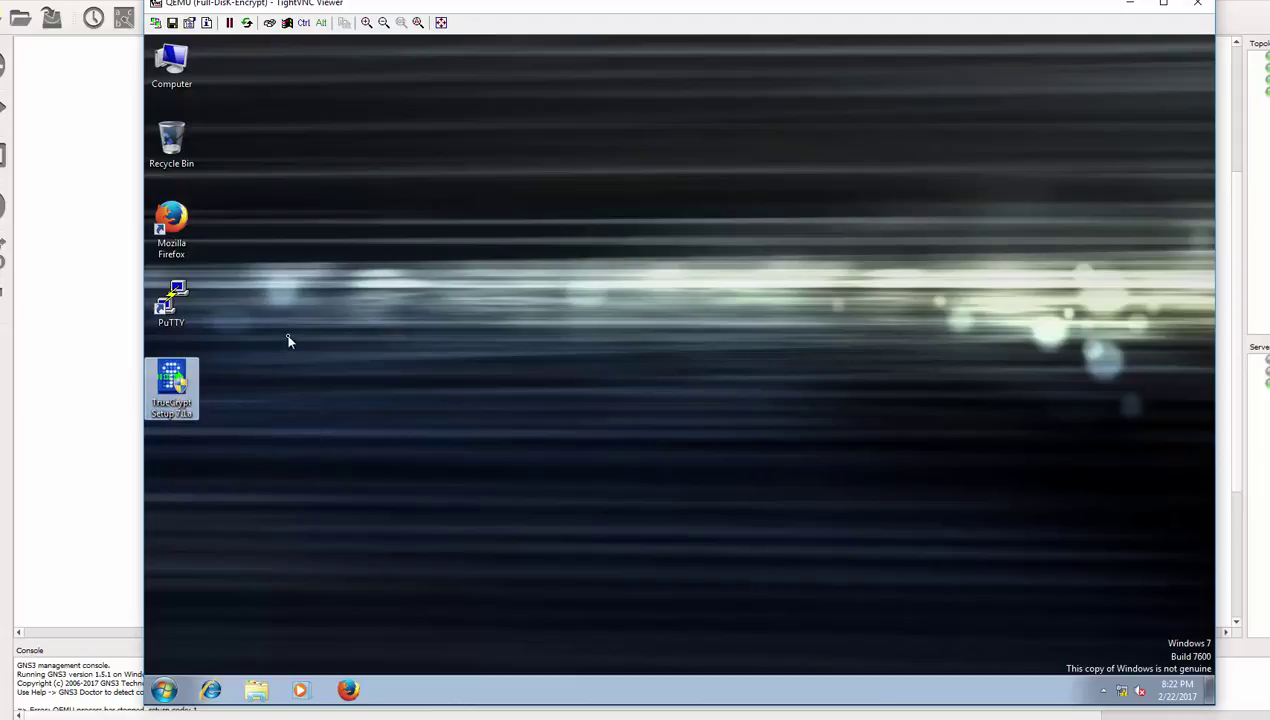
{"action": "double_click", "coordinate": [185, 385]}
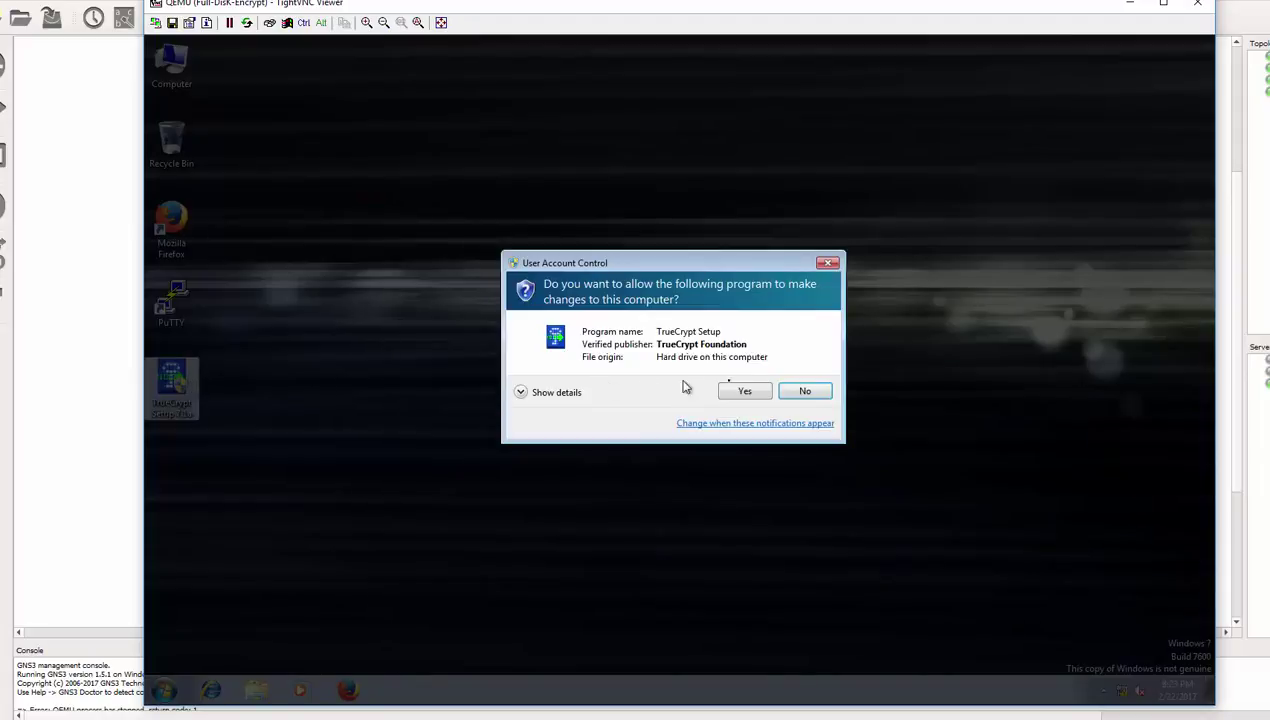
{"action": "left_click", "coordinate": [742, 391]}
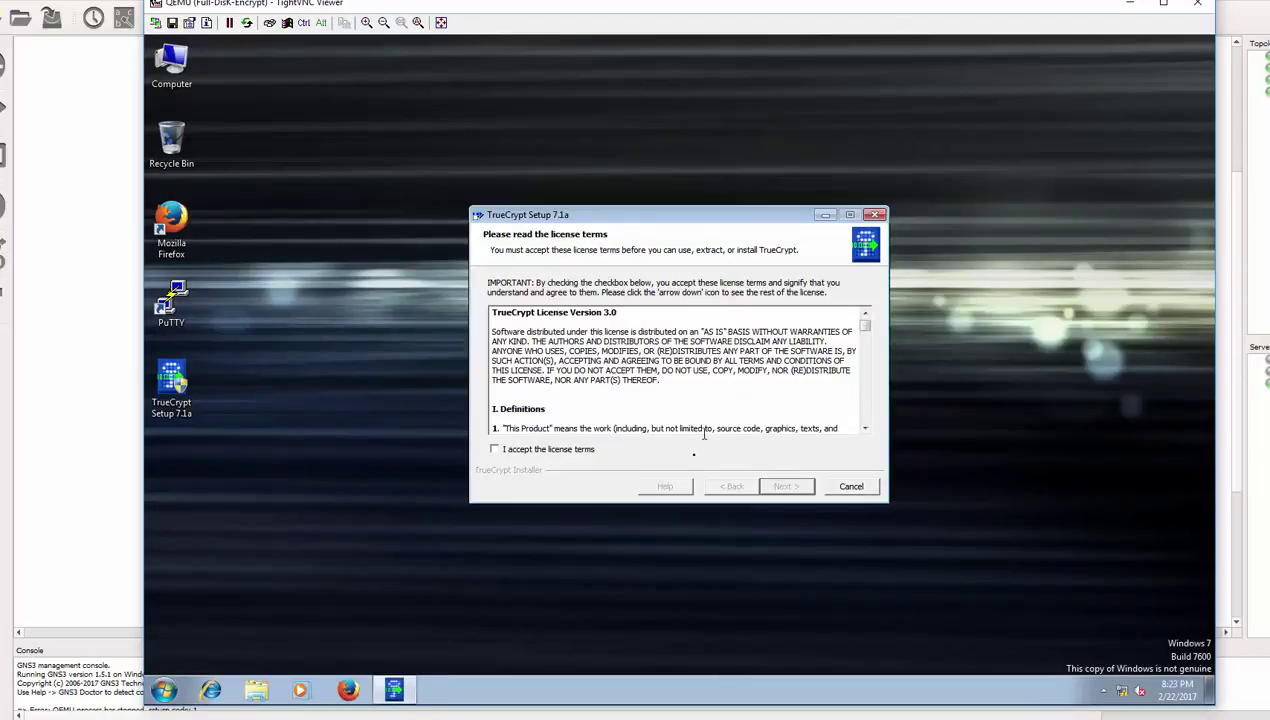
{"action": "left_click", "coordinate": [506, 449]}
{"action": "left_click", "coordinate": [786, 486]}
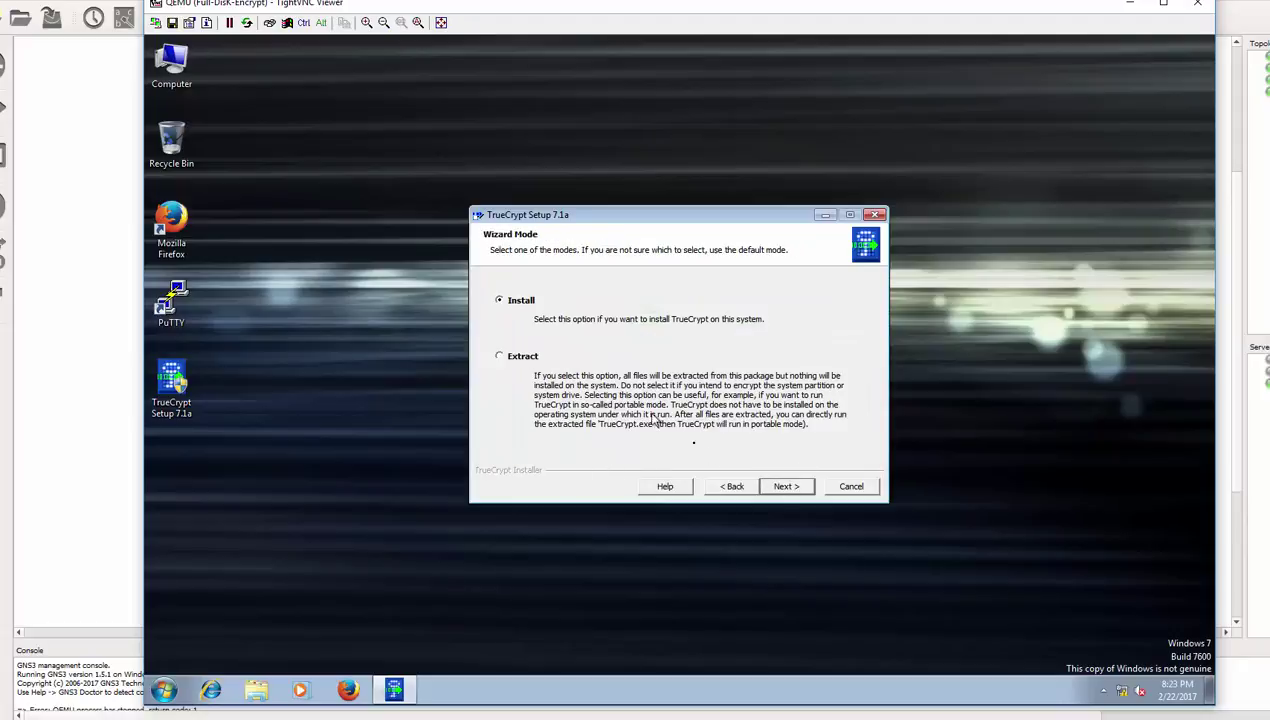
Install TrueCrypt to C:\Program Files\TrueCrypt\ with the default setup options, and finish the setup without viewing the tutorial.
{"action": "left_click", "coordinate": [785, 486]}
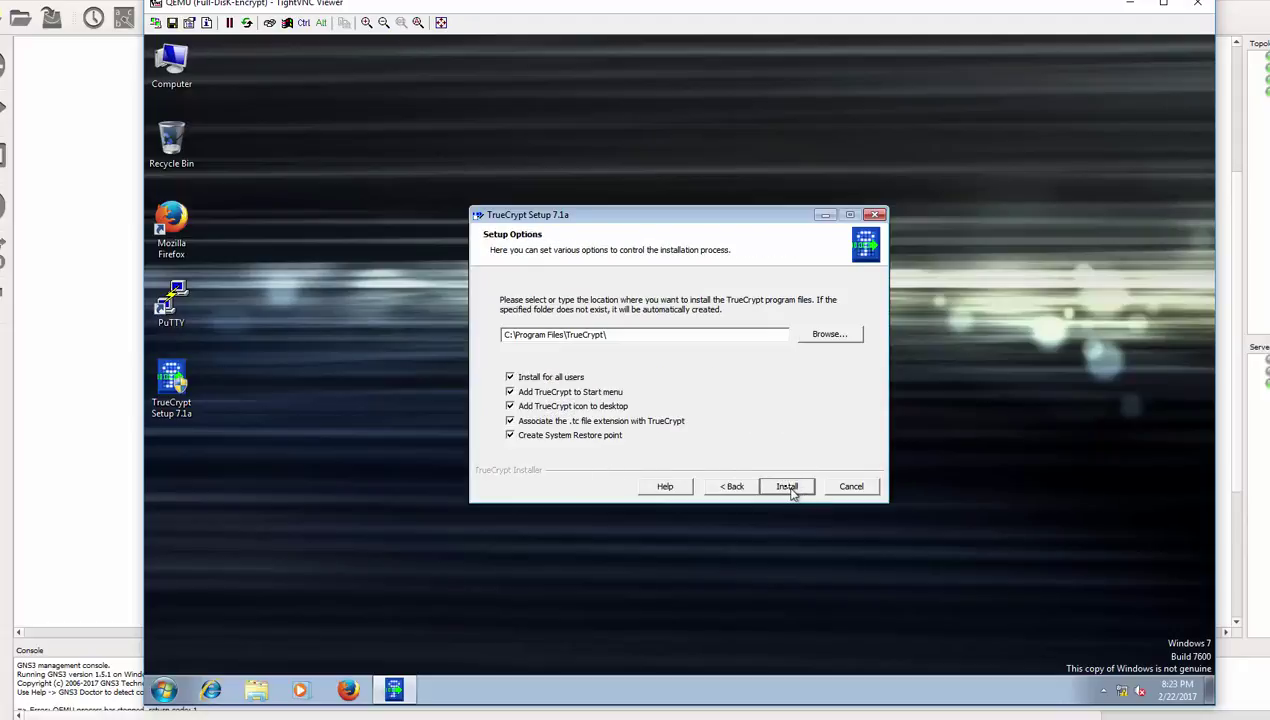
{"action": "left_click", "coordinate": [788, 487]}
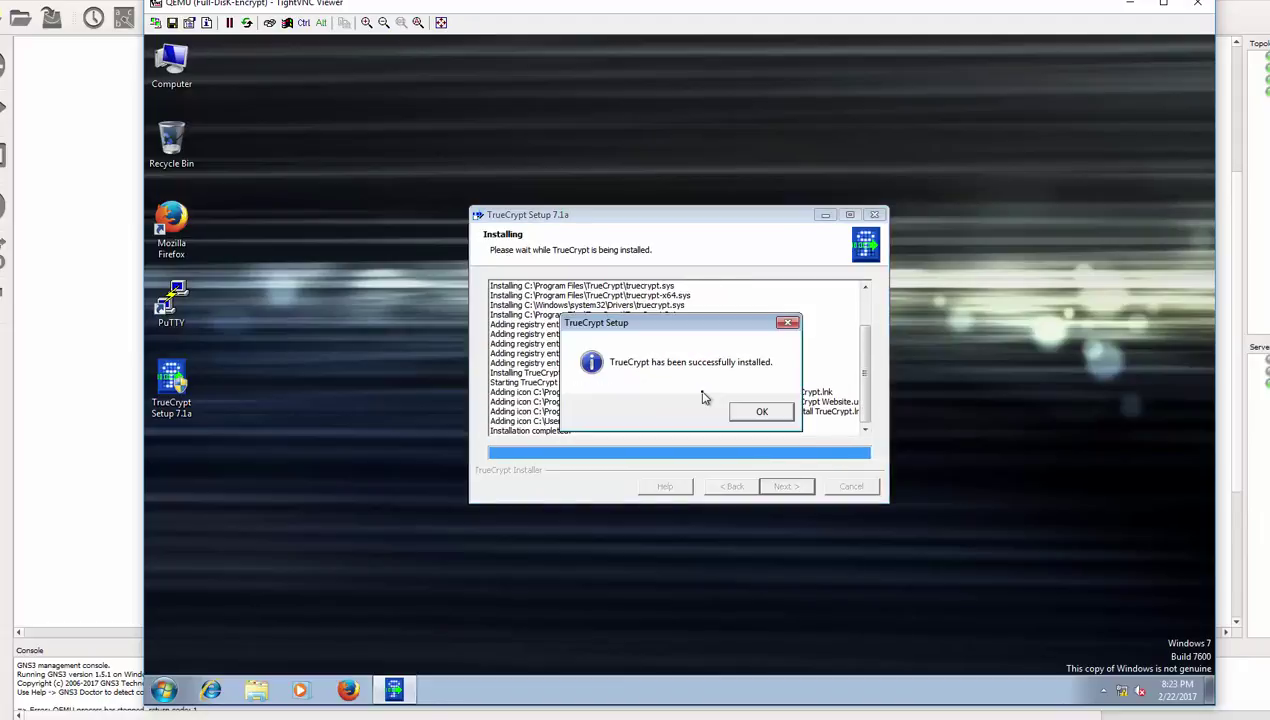
{"action": "left_click", "coordinate": [761, 413]}
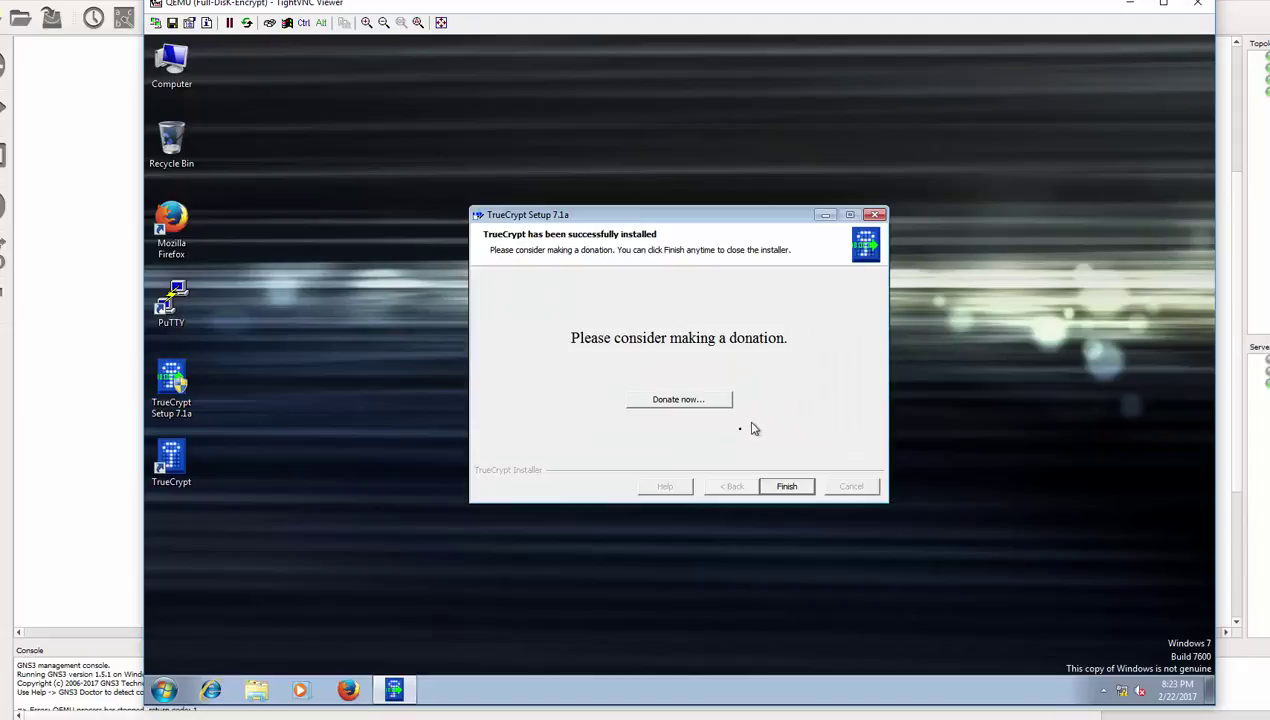
{"action": "left_click", "coordinate": [779, 488]}
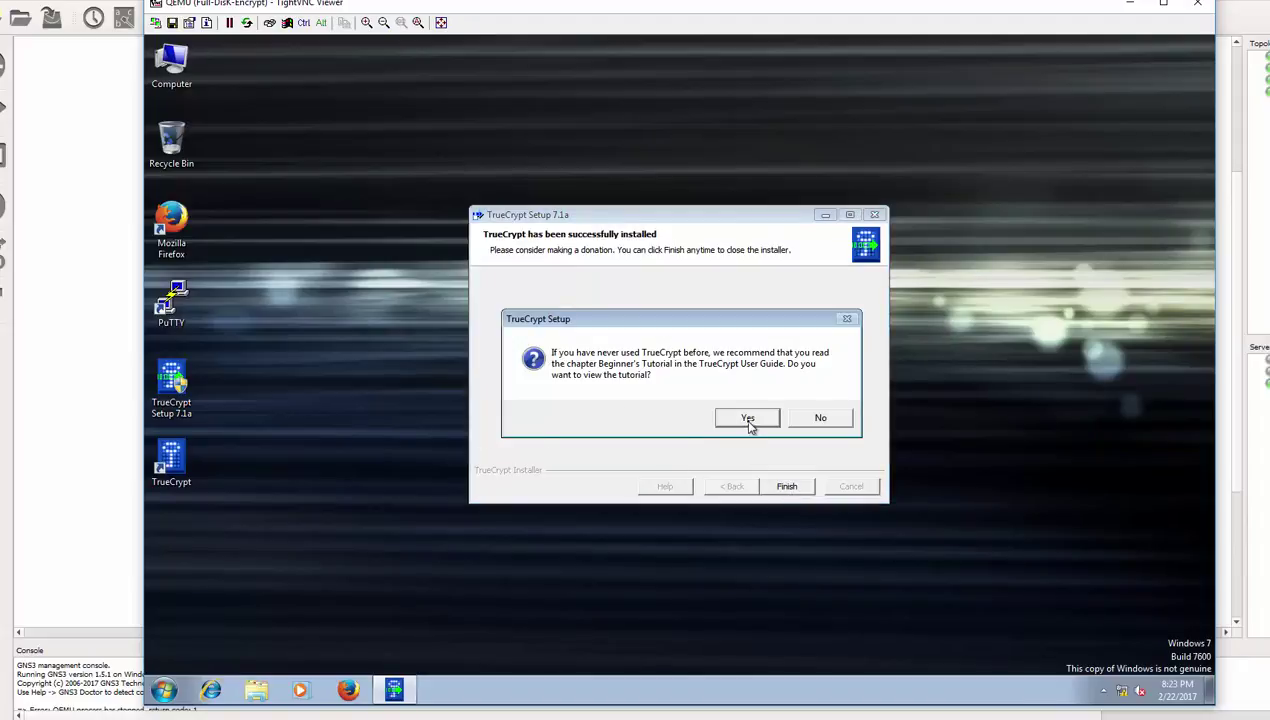
{"action": "left_click", "coordinate": [818, 418]}
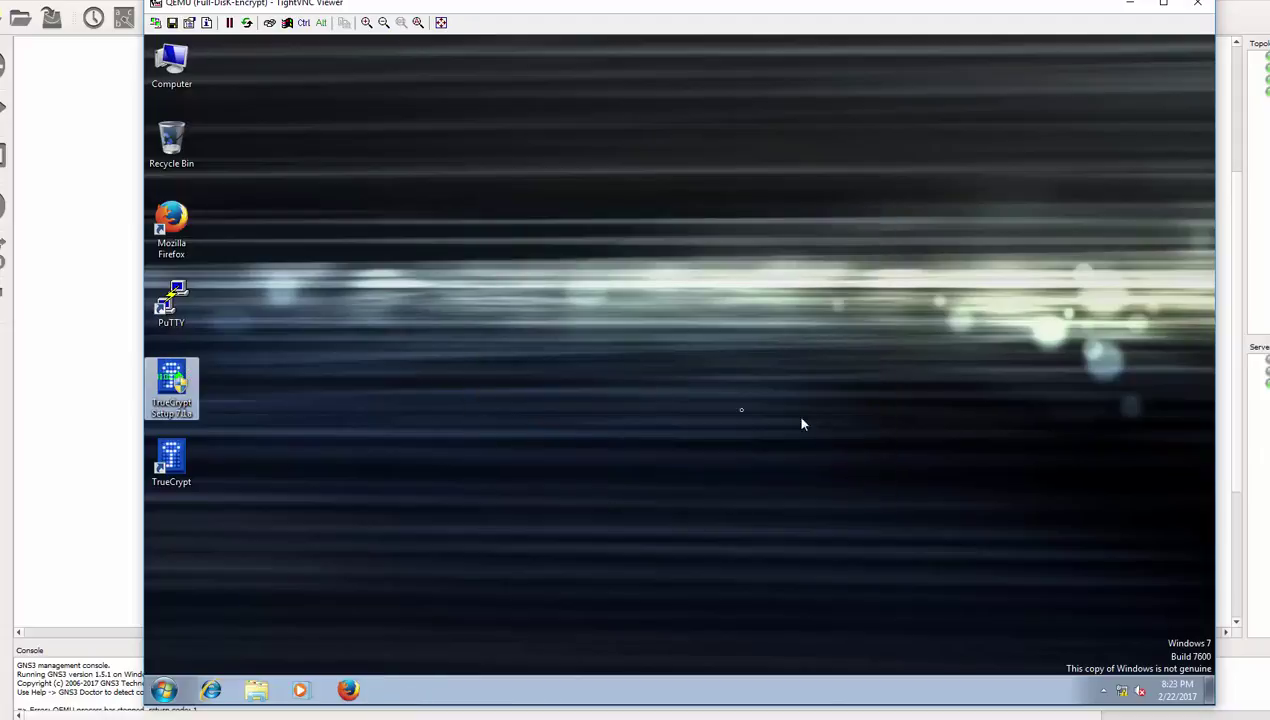
Launch TrueCrypt and start the wizard for encrypting the system partition or drive.
{"action": "double_click", "coordinate": [190, 462]}
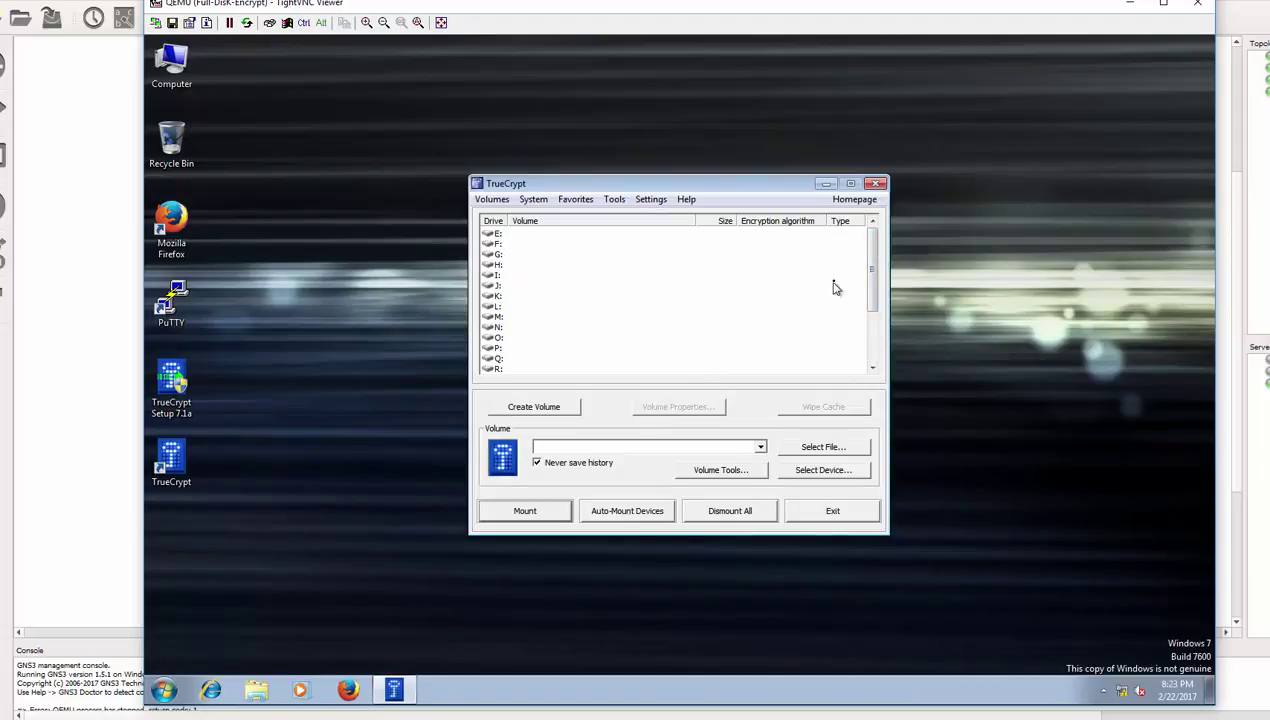
{"action": "left_click_drag", "start_coordinate": [866, 280], "coordinate": [879, 258]}
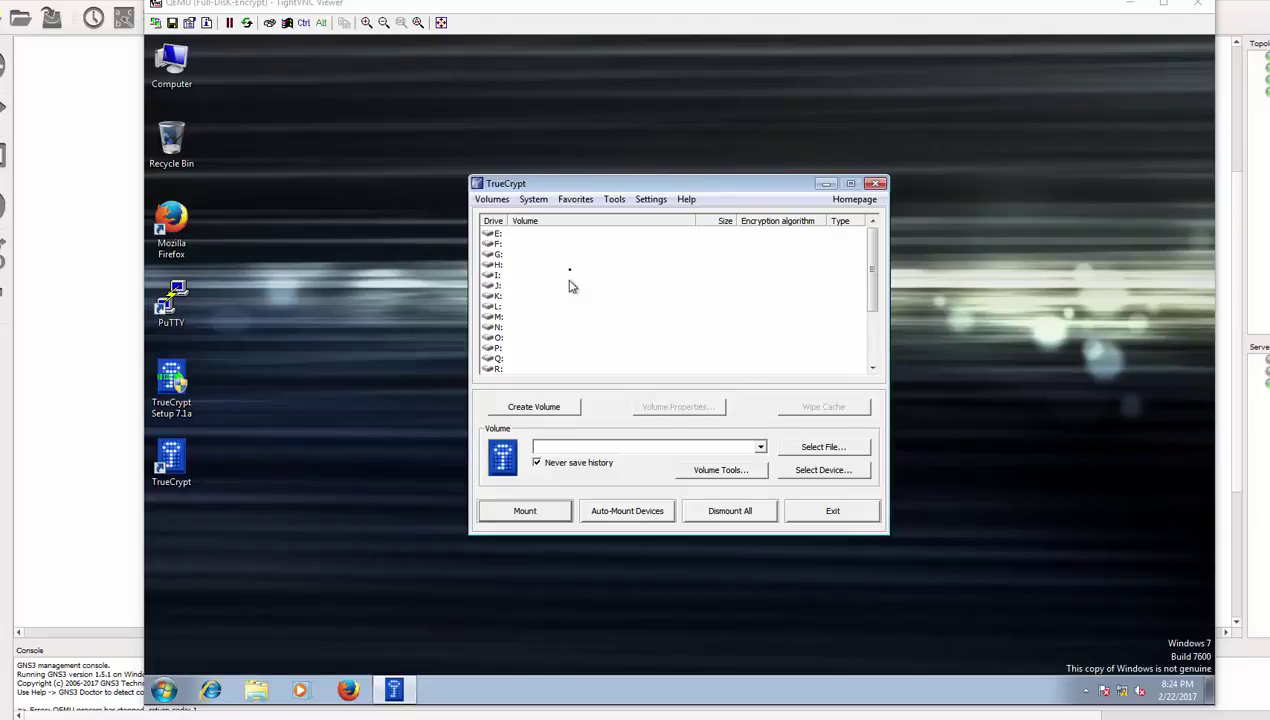
{"action": "left_click", "coordinate": [535, 200]}
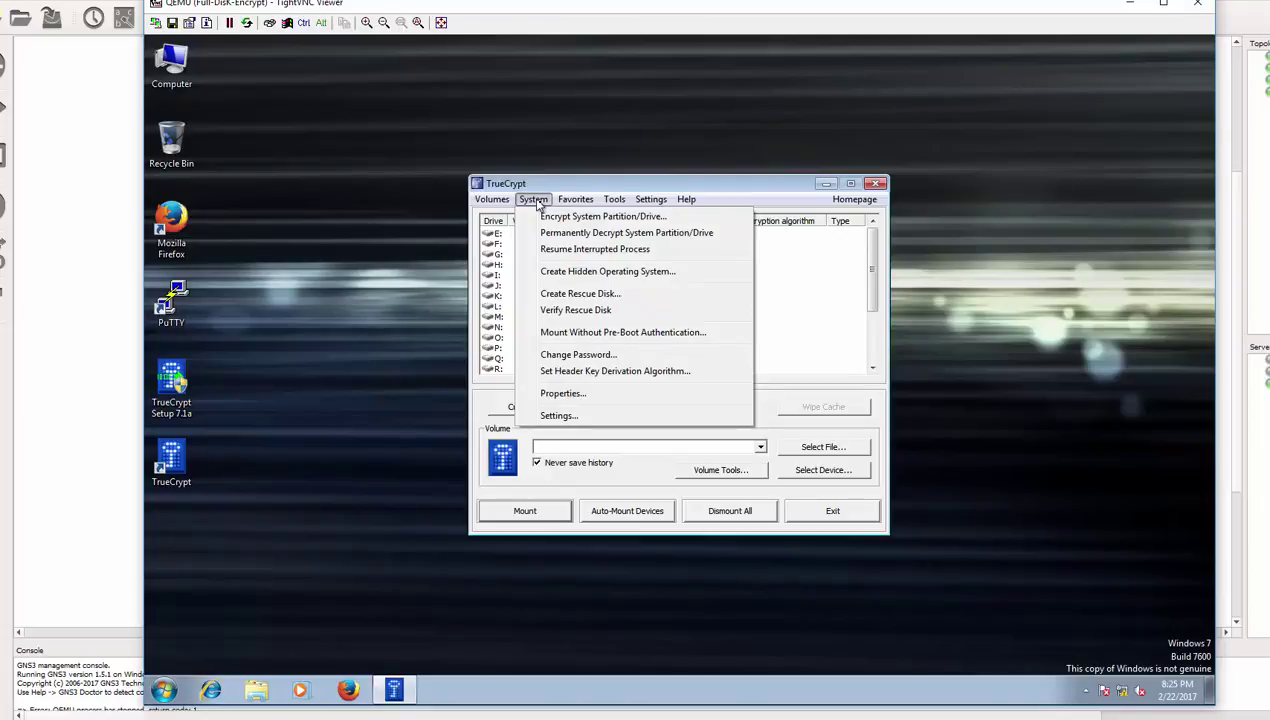
{"action": "left_click", "coordinate": [627, 218]}
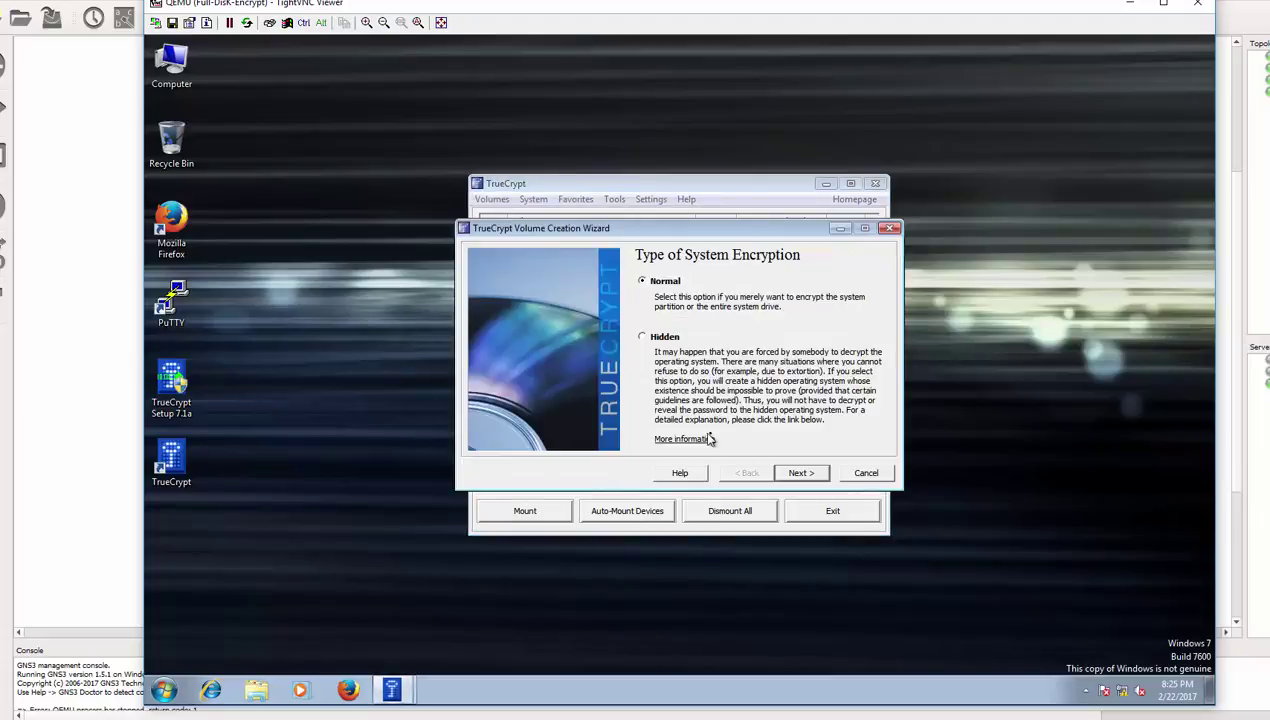
Choose normal encryption of the whole drive including its host protected area, allow TrueCrypt's changes, and specify a single-boot computer.
{"action": "left_click", "coordinate": [797, 473]}
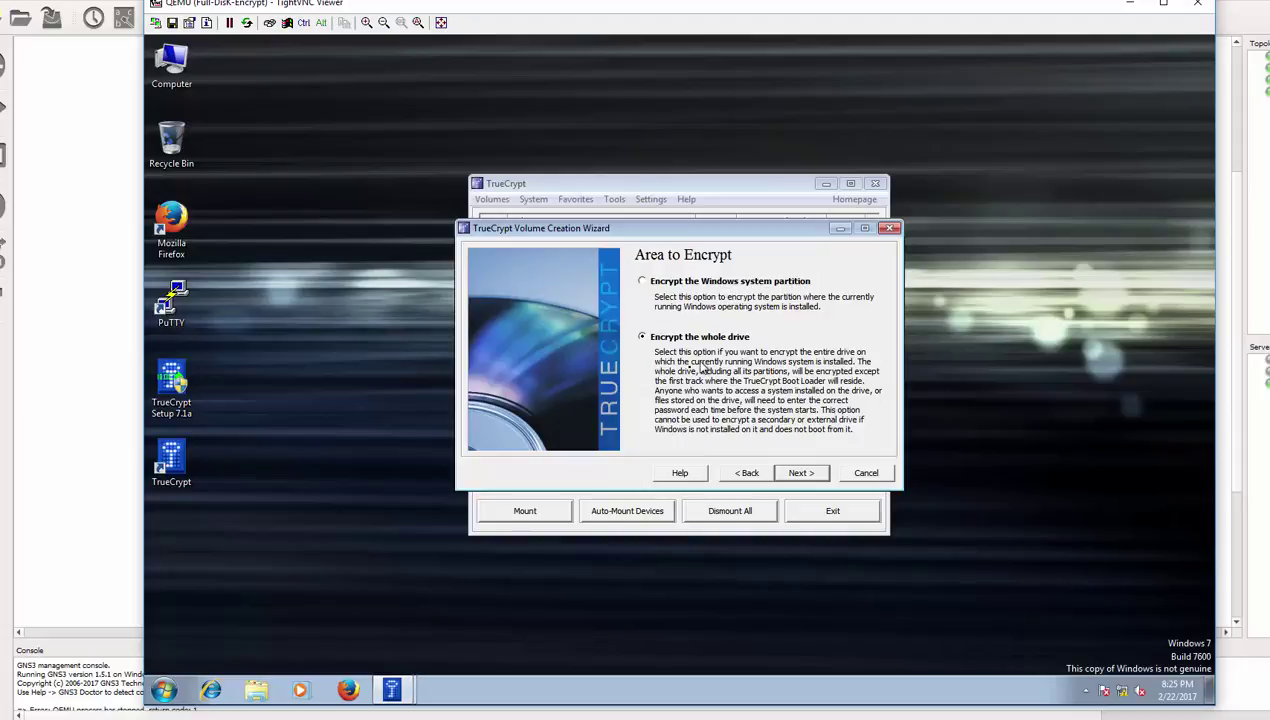
{"action": "left_click", "coordinate": [801, 473]}
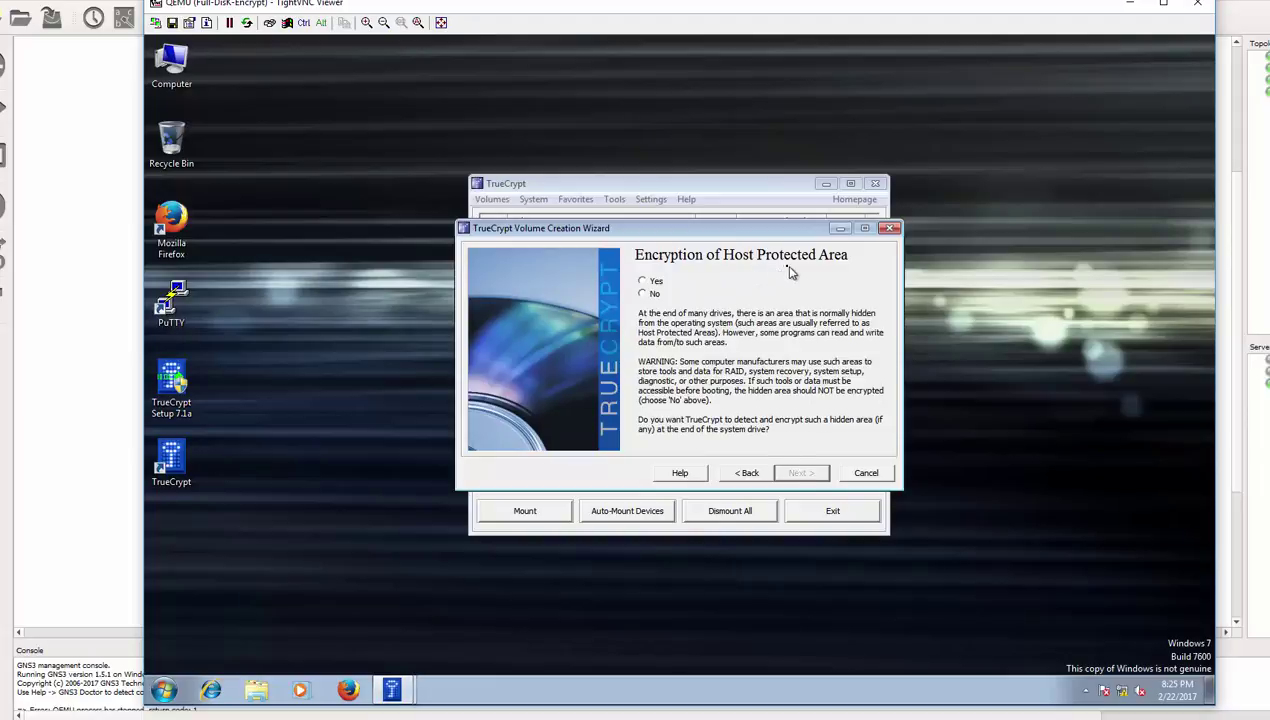
{"action": "left_click", "coordinate": [643, 281]}
{"action": "left_click", "coordinate": [801, 473]}
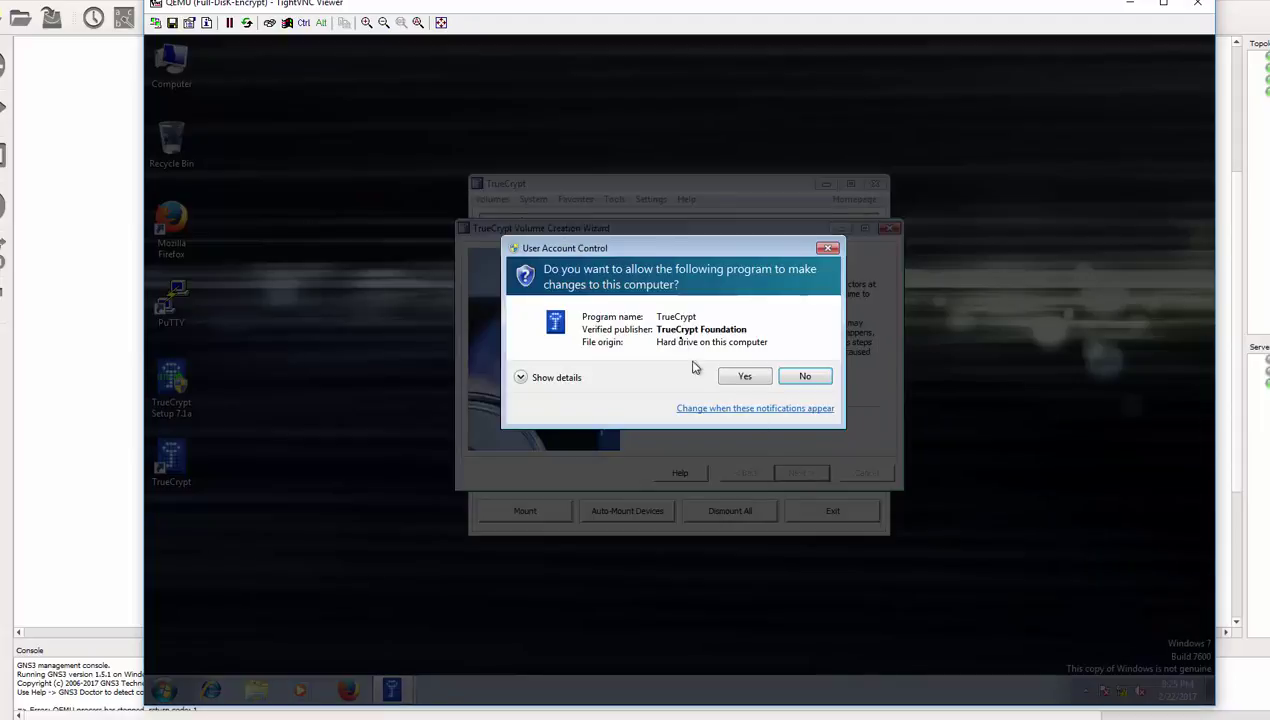
{"action": "left_click", "coordinate": [746, 375]}
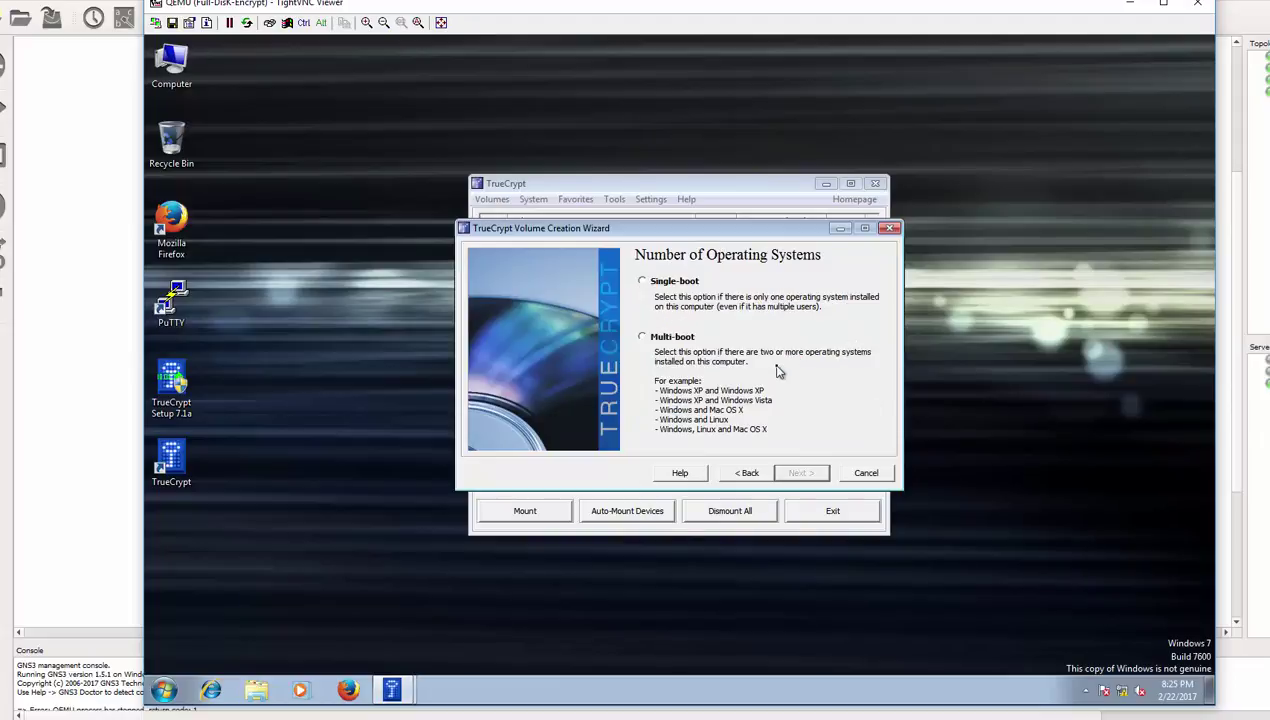
{"action": "left_click", "coordinate": [660, 285]}
{"action": "left_click", "coordinate": [799, 474]}
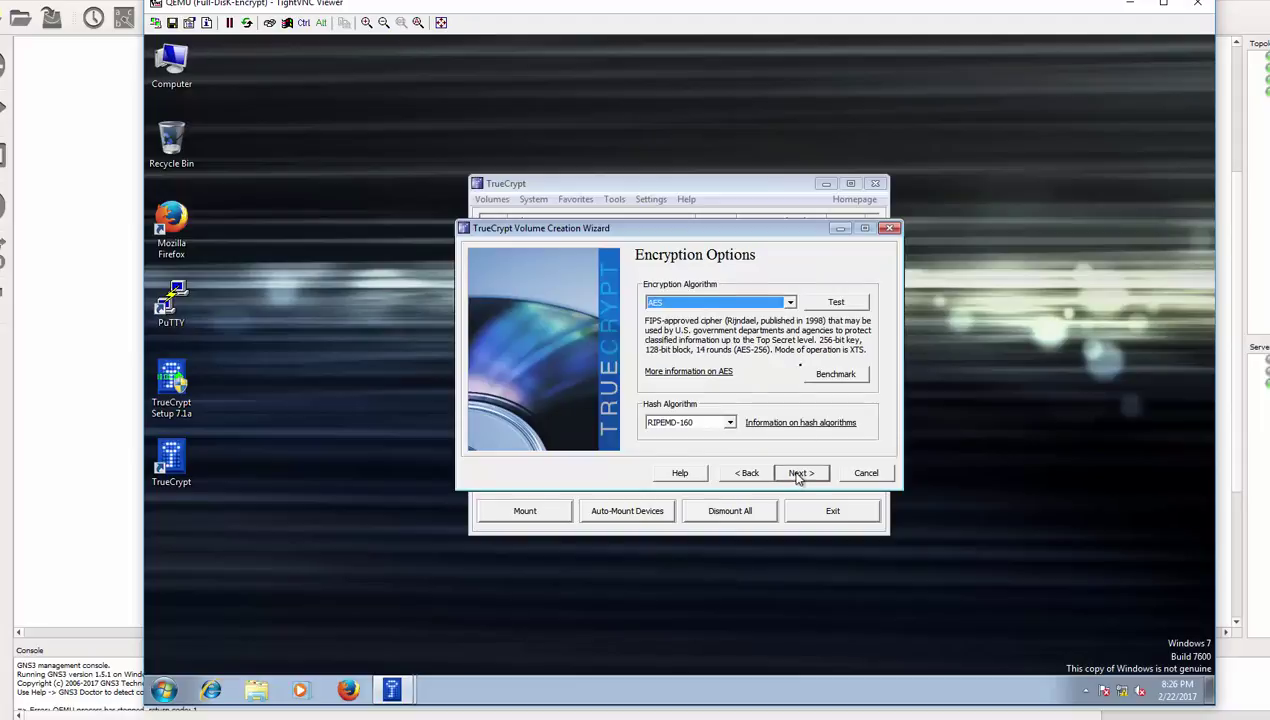
Review the available encryption and hash algorithms, and accept AES with RIPEMD-160.
{"action": "left_click", "coordinate": [790, 303]}
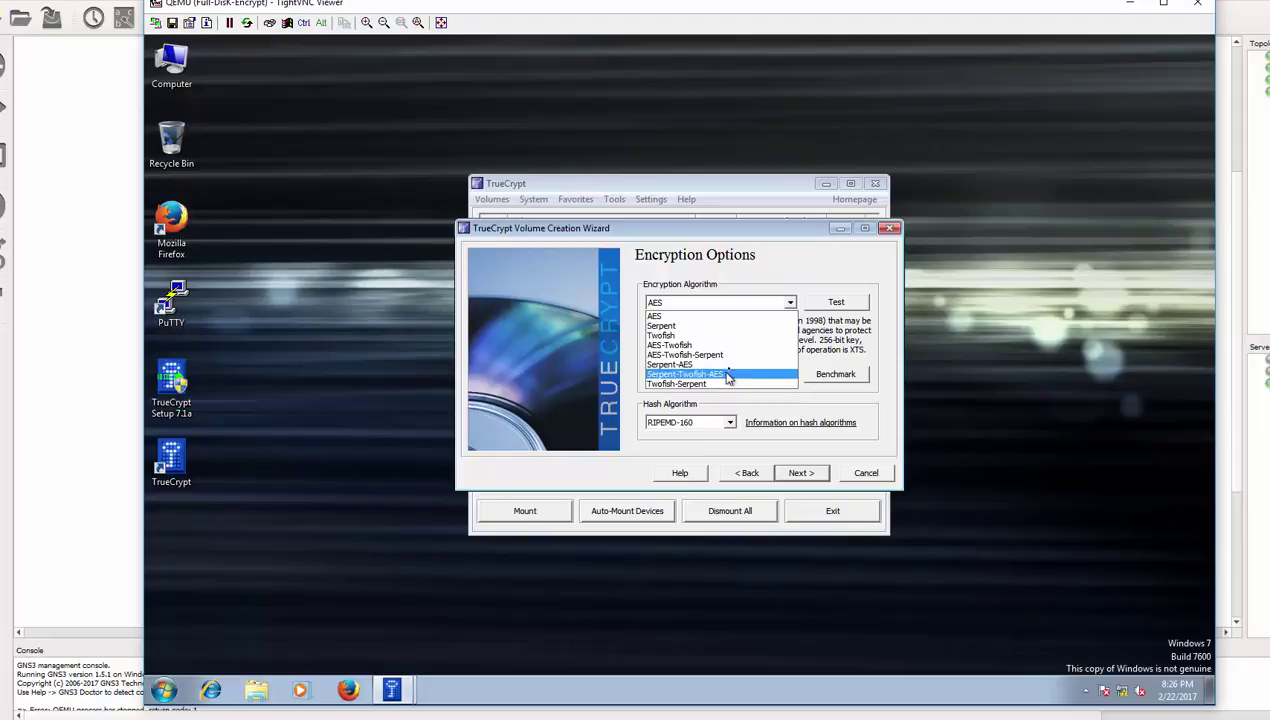
{"action": "left_click", "coordinate": [724, 302]}
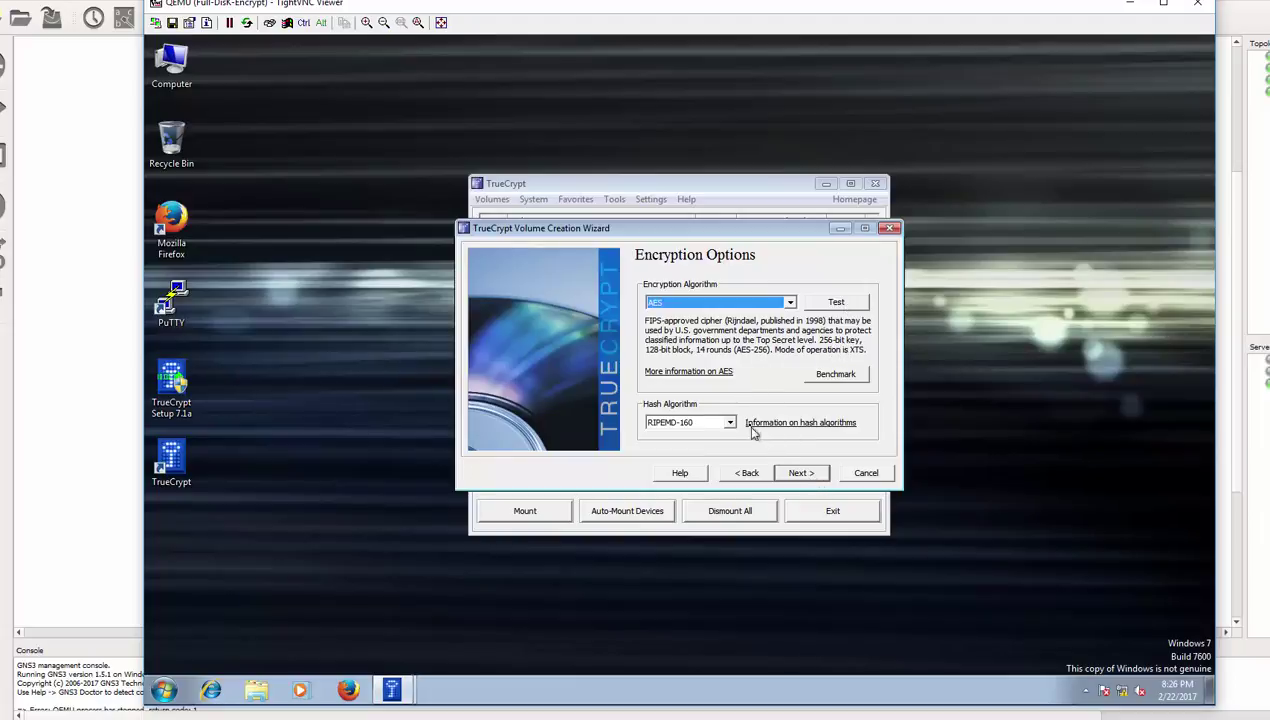
{"action": "left_click", "coordinate": [730, 423]}
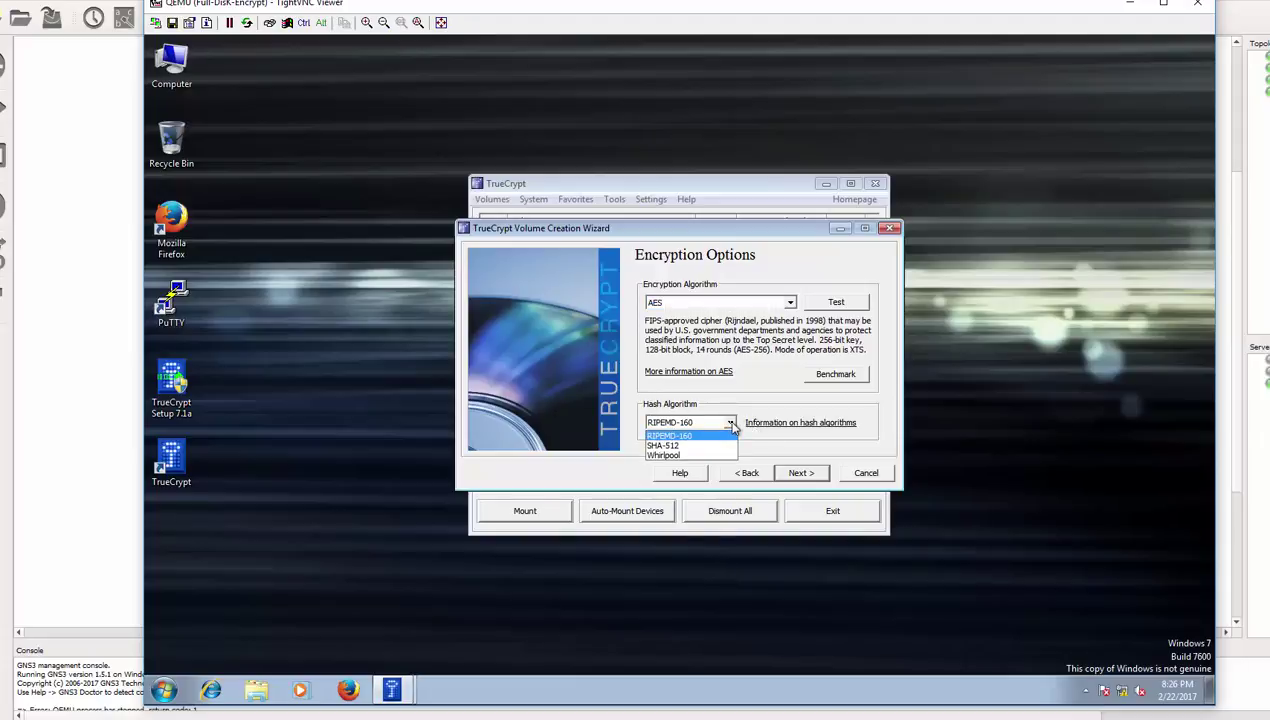
{"action": "left_click", "coordinate": [731, 423]}
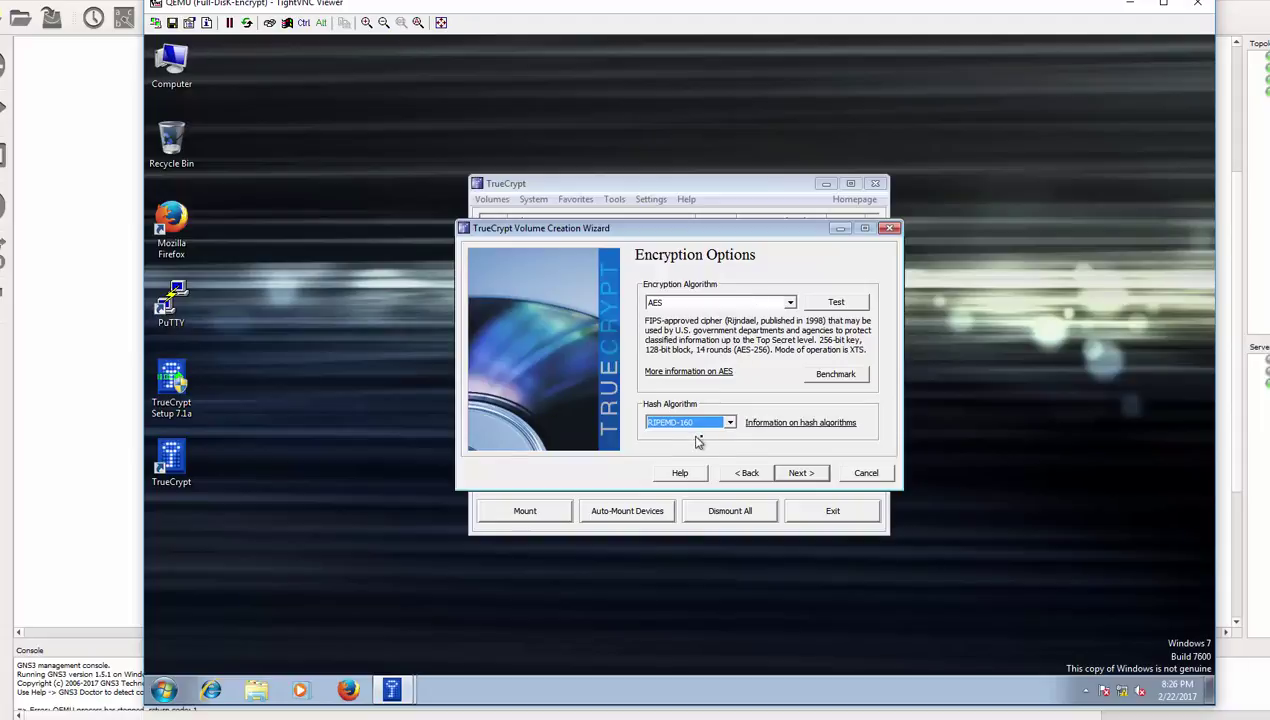
{"action": "left_click", "coordinate": [800, 473]}
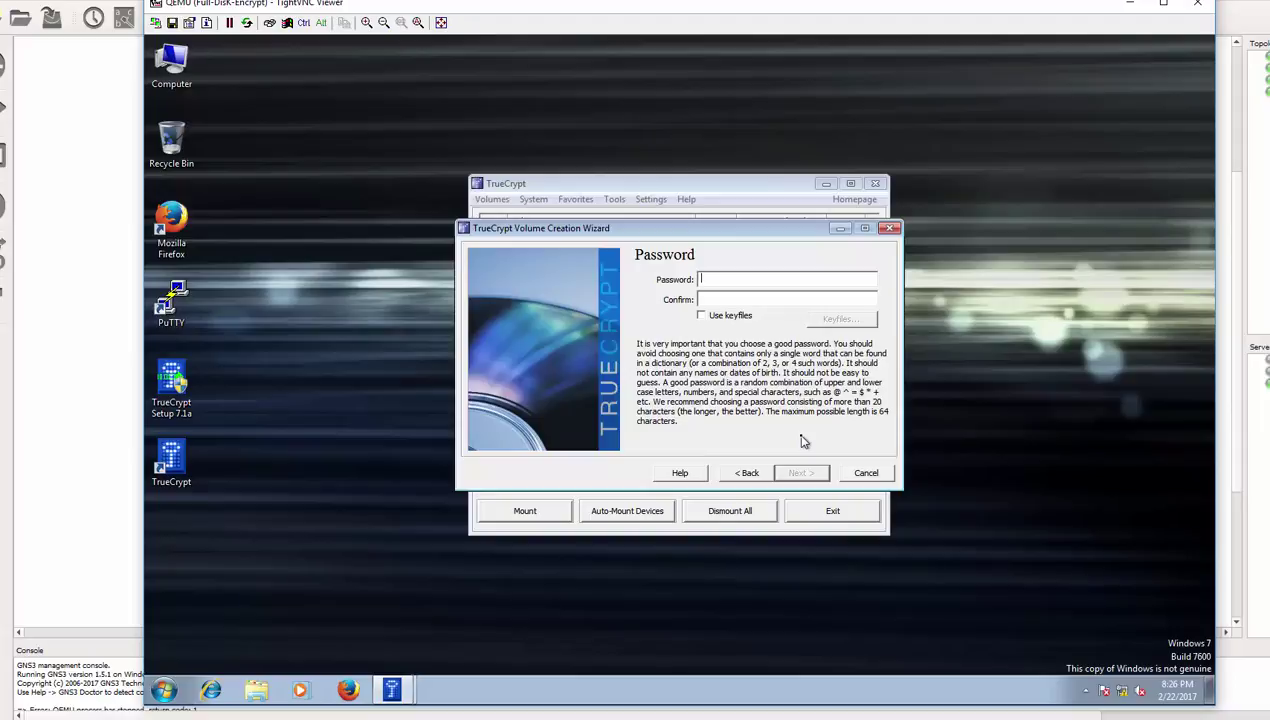
Enter and confirm the encryption password without keyfiles, and agree to use a short password.
{"action": "type", "text": "***"}
{"action": "left_click", "coordinate": [733, 298]}
{"action": "type", "text": "******"}
{"action": "left_click", "coordinate": [802, 473]}
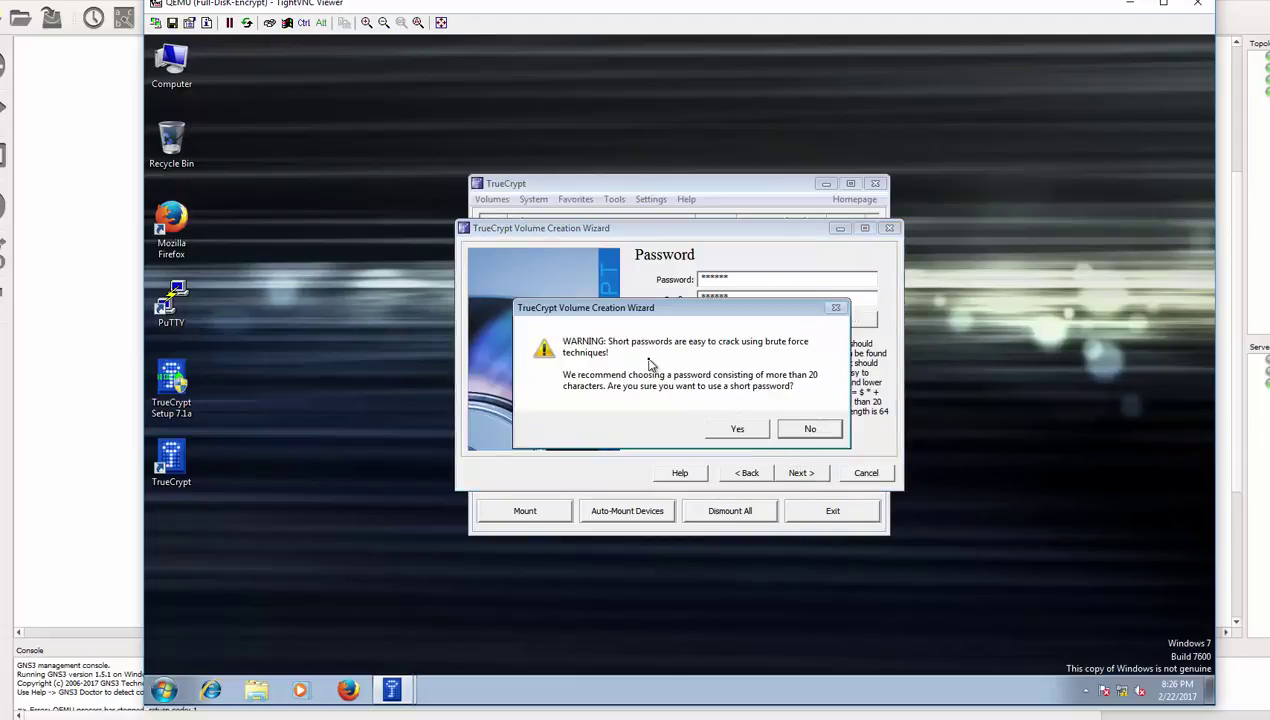
{"action": "left_click", "coordinate": [735, 430]}
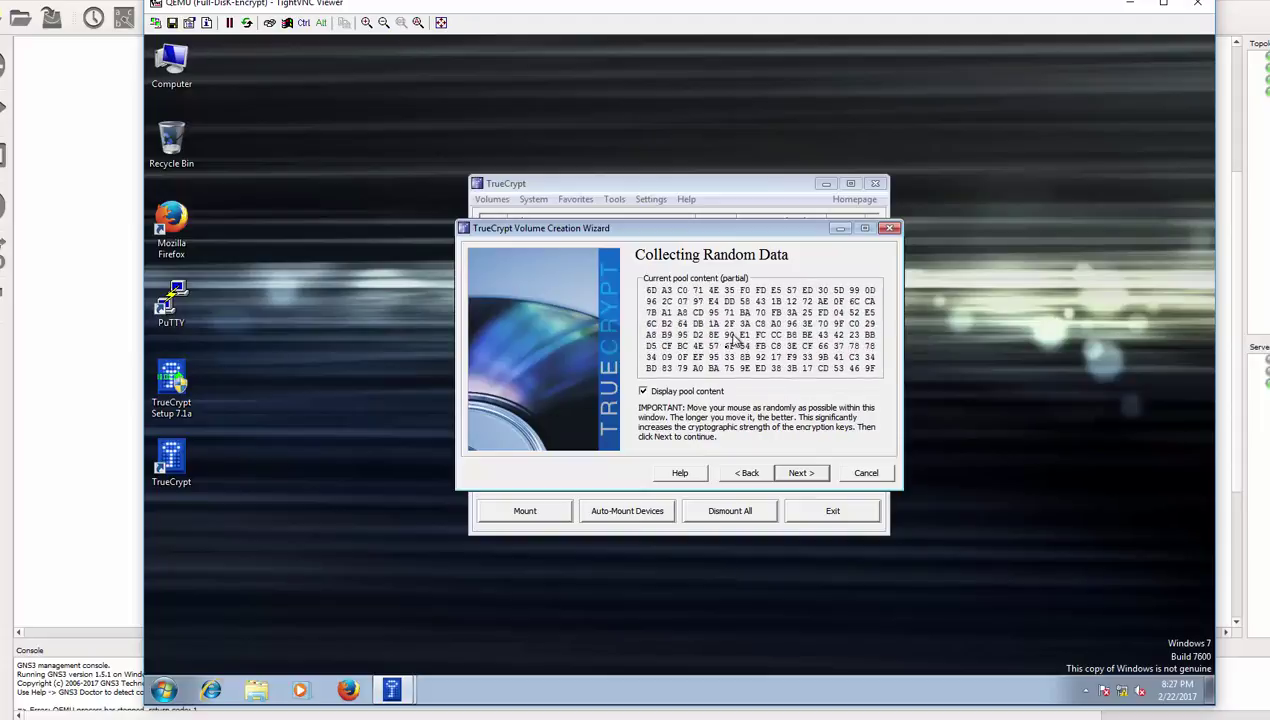
Switch to the Folder-Encryption machine's console from the GNS3 topology, log in with the account password, and cancel the Windows activation prompt.
{"action": "left_click", "coordinate": [1130, 4]}
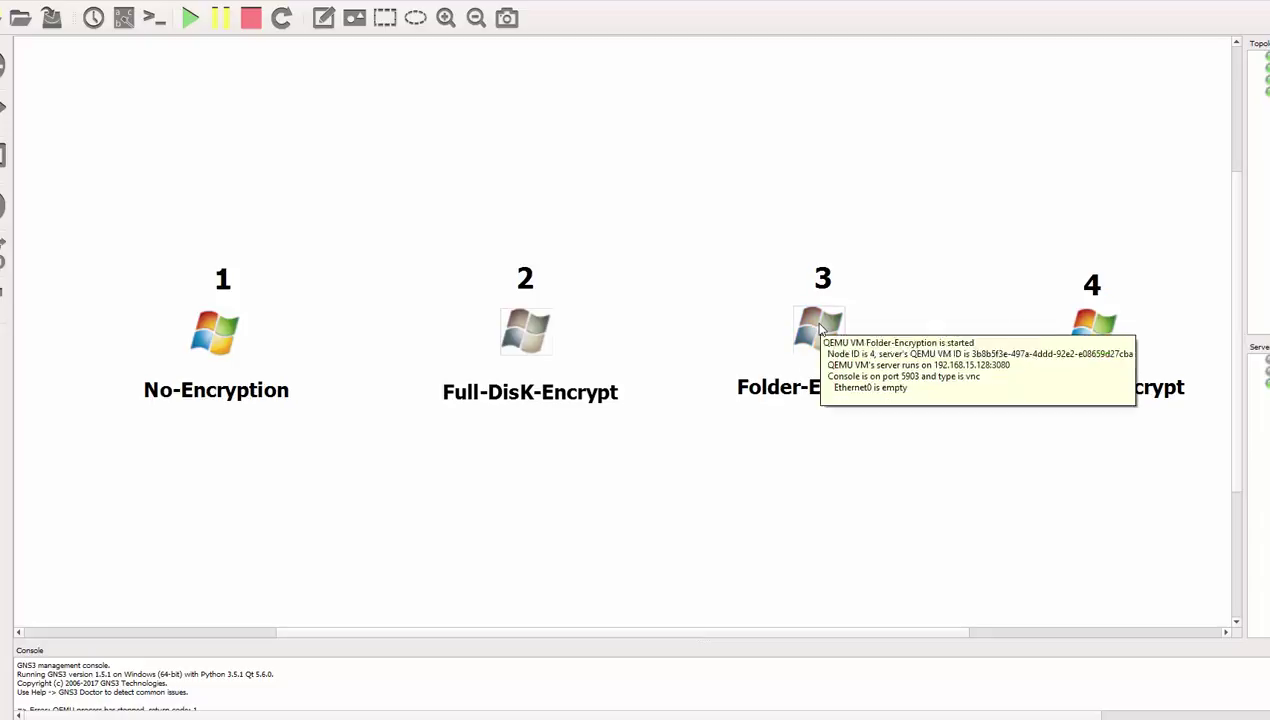
{"action": "double_click", "coordinate": [819, 330]}
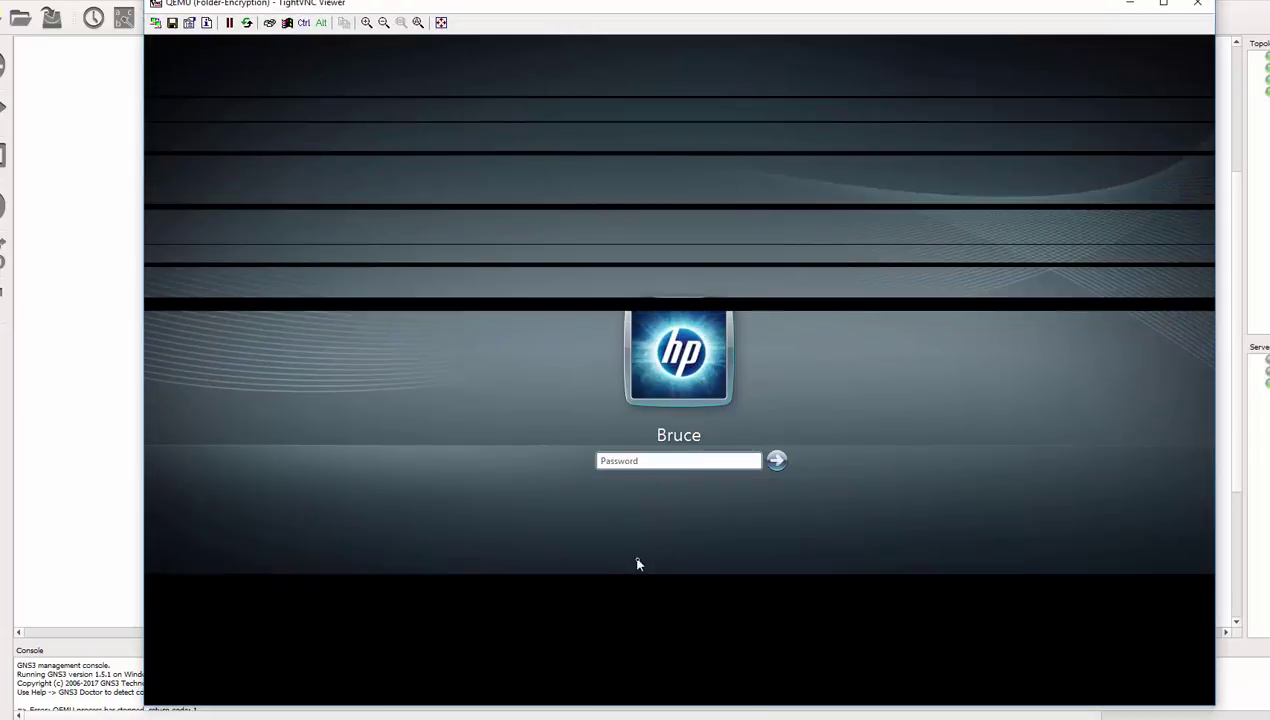
{"action": "left_click", "coordinate": [630, 464]}
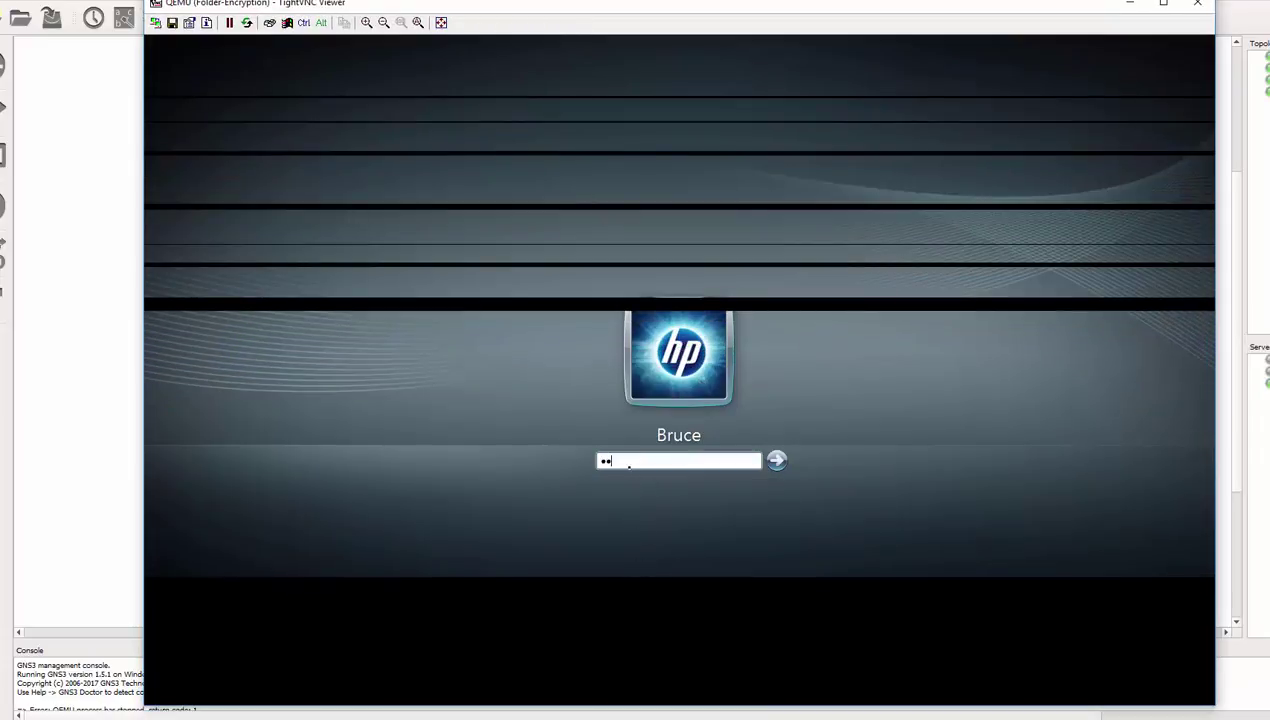
{"action": "type", "text": "******"}
{"action": "key", "text": "Return"}
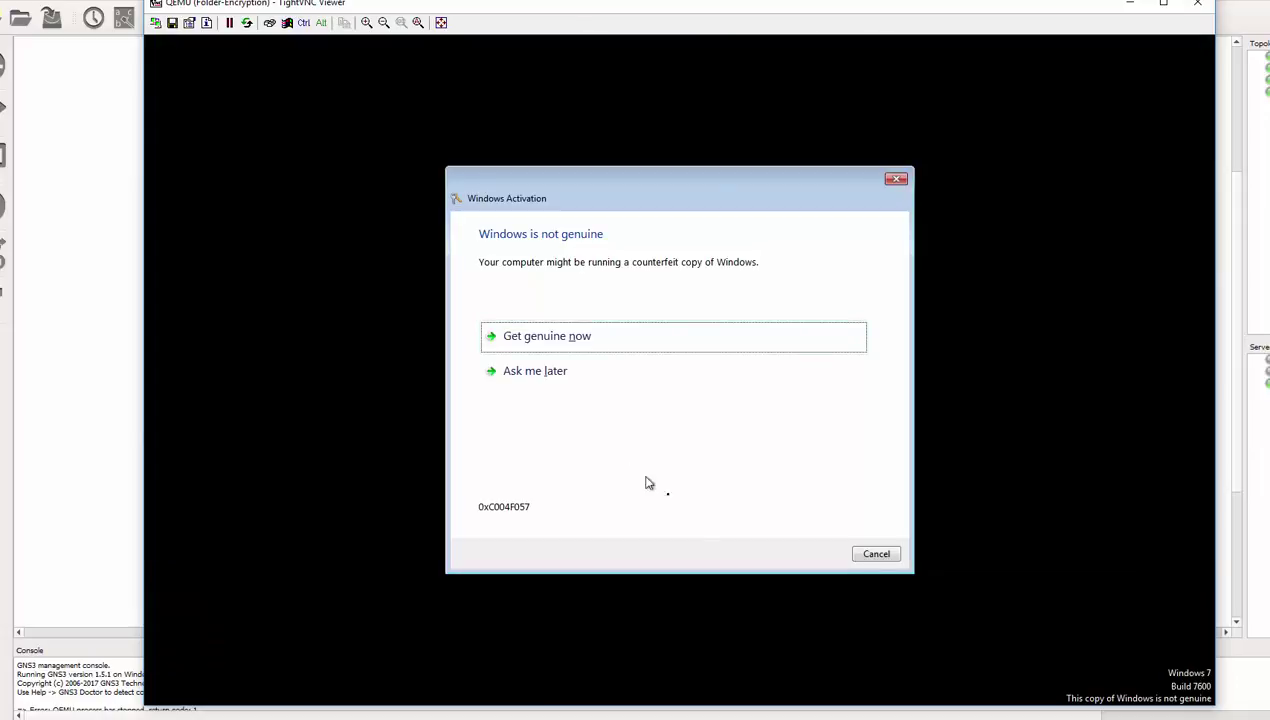
{"action": "left_click", "coordinate": [876, 554]}
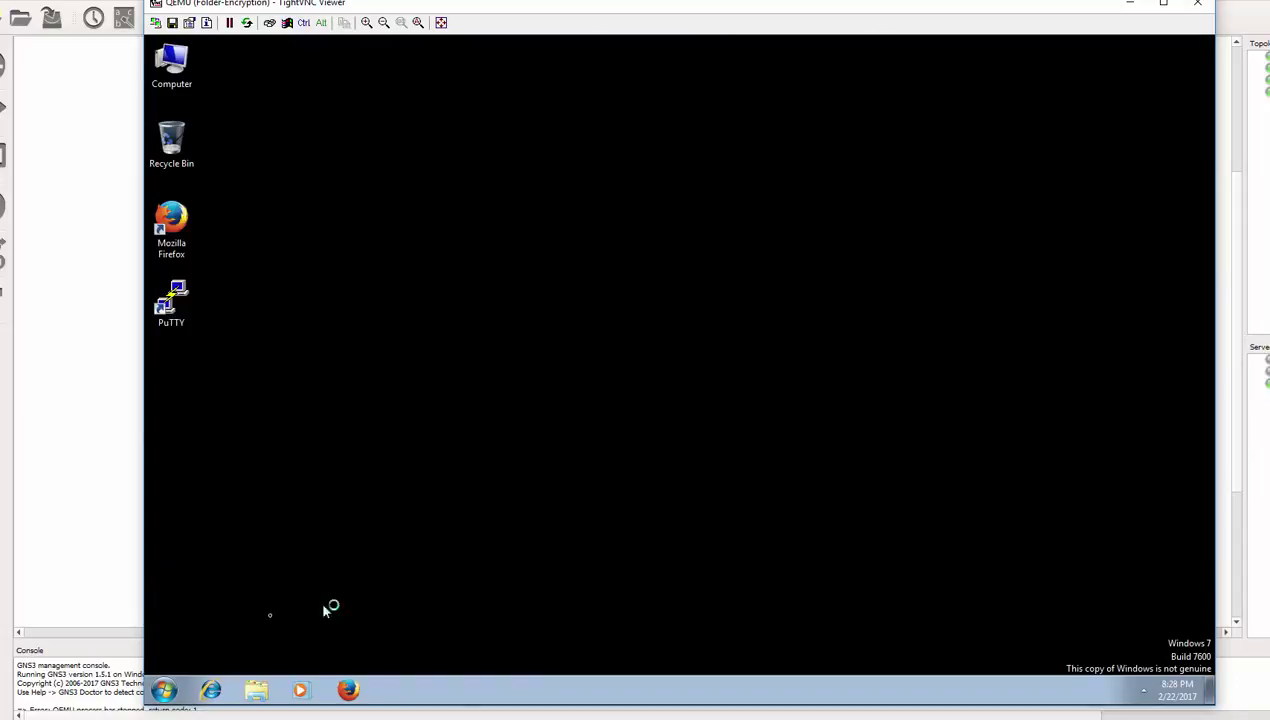
Open the Classified_Files folder in the Documents library and dismiss the Windows genuine notification.
{"action": "left_click", "coordinate": [165, 690]}
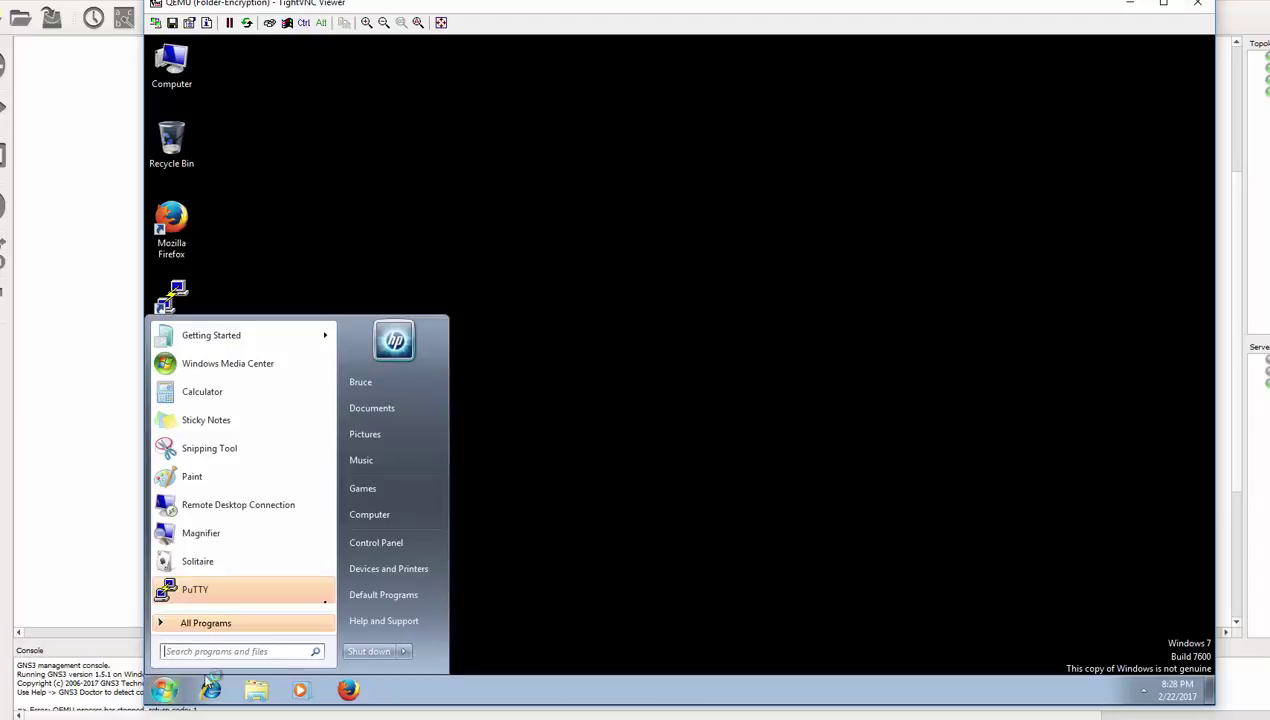
{"action": "left_click", "coordinate": [396, 409]}
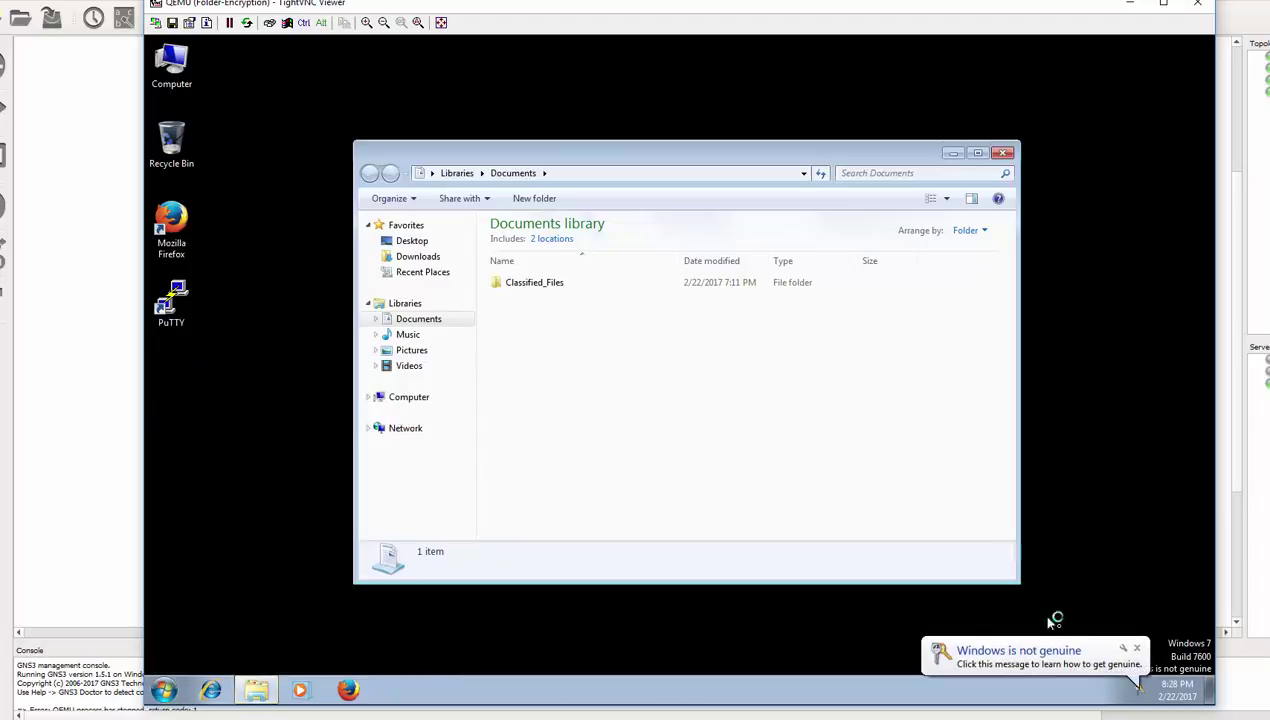
{"action": "left_click", "coordinate": [1124, 649]}
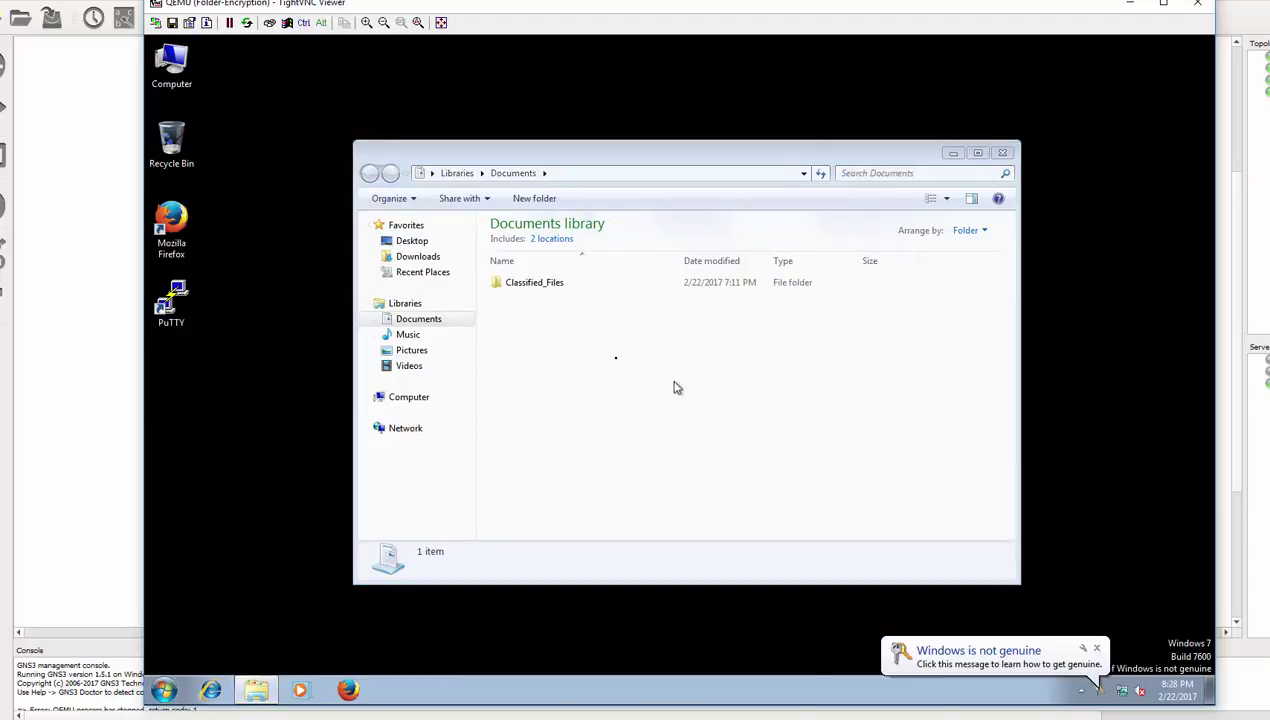
{"action": "left_click", "coordinate": [1097, 648]}
{"action": "left_click", "coordinate": [521, 287]}
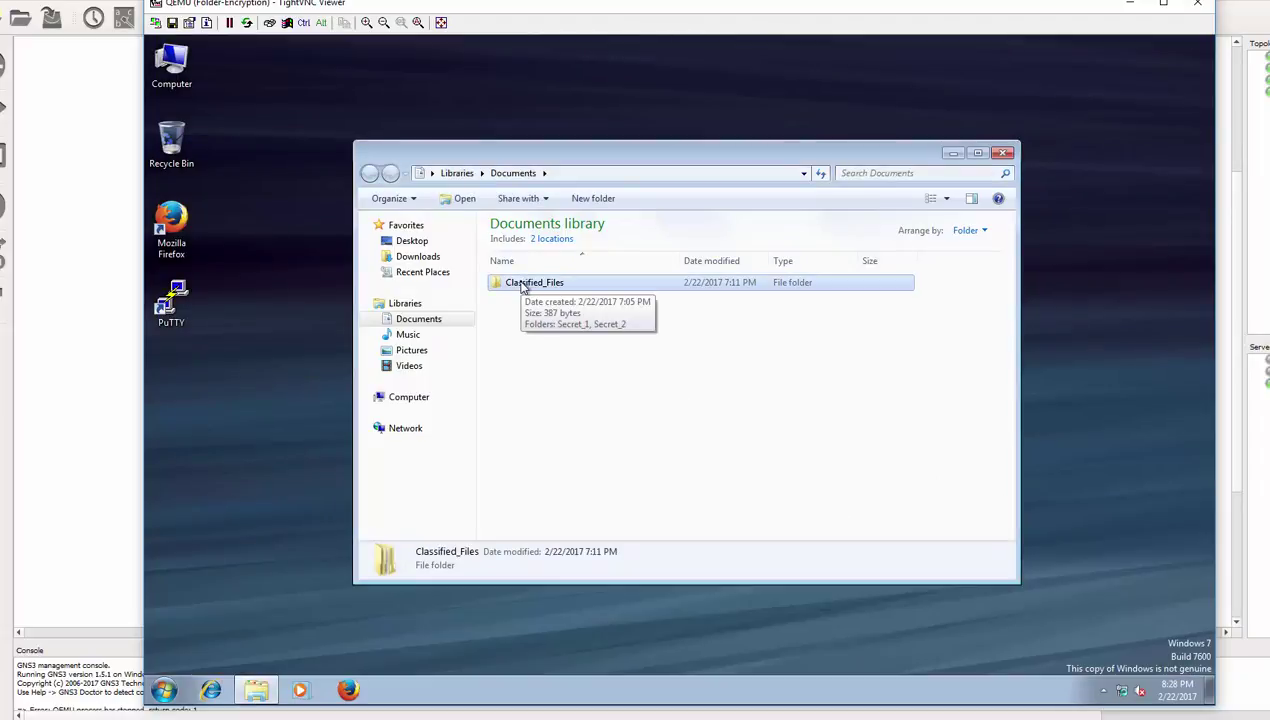
{"action": "double_click", "coordinate": [522, 287]}
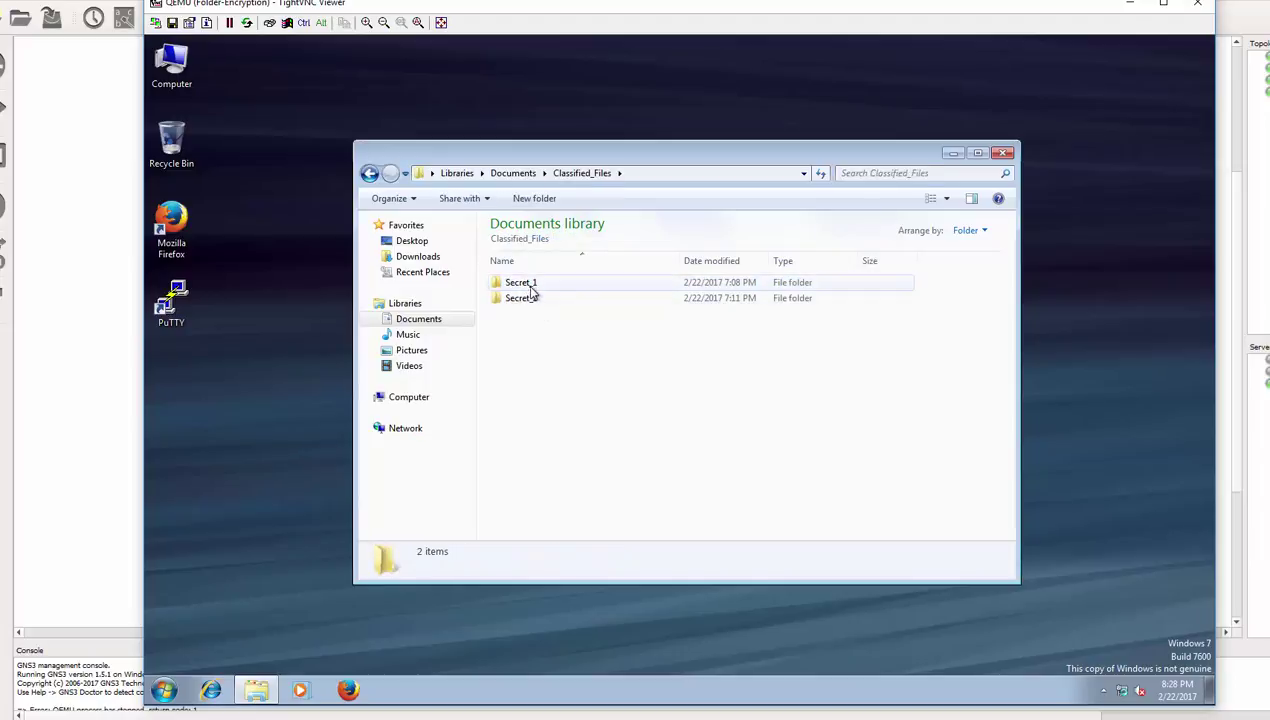
Read the Team Members text file in the Secret_2 folder, and close it.
{"action": "left_click", "coordinate": [527, 286]}
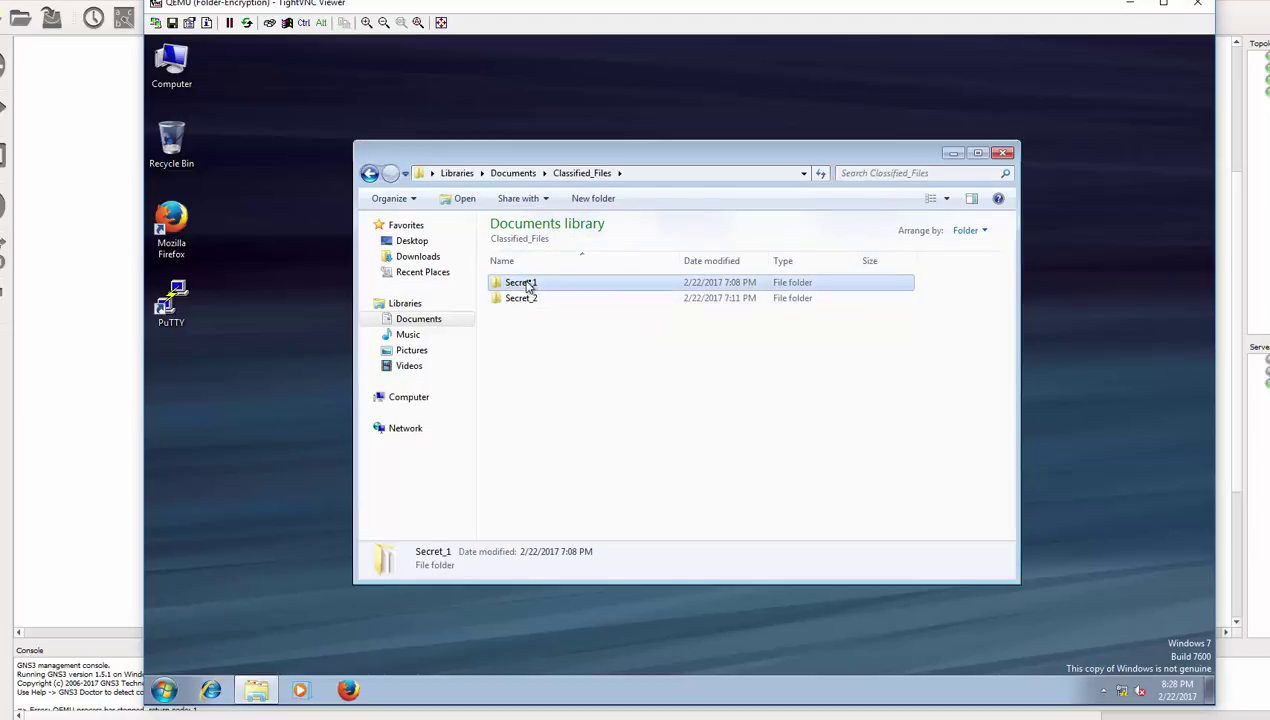
{"action": "double_click", "coordinate": [522, 297]}
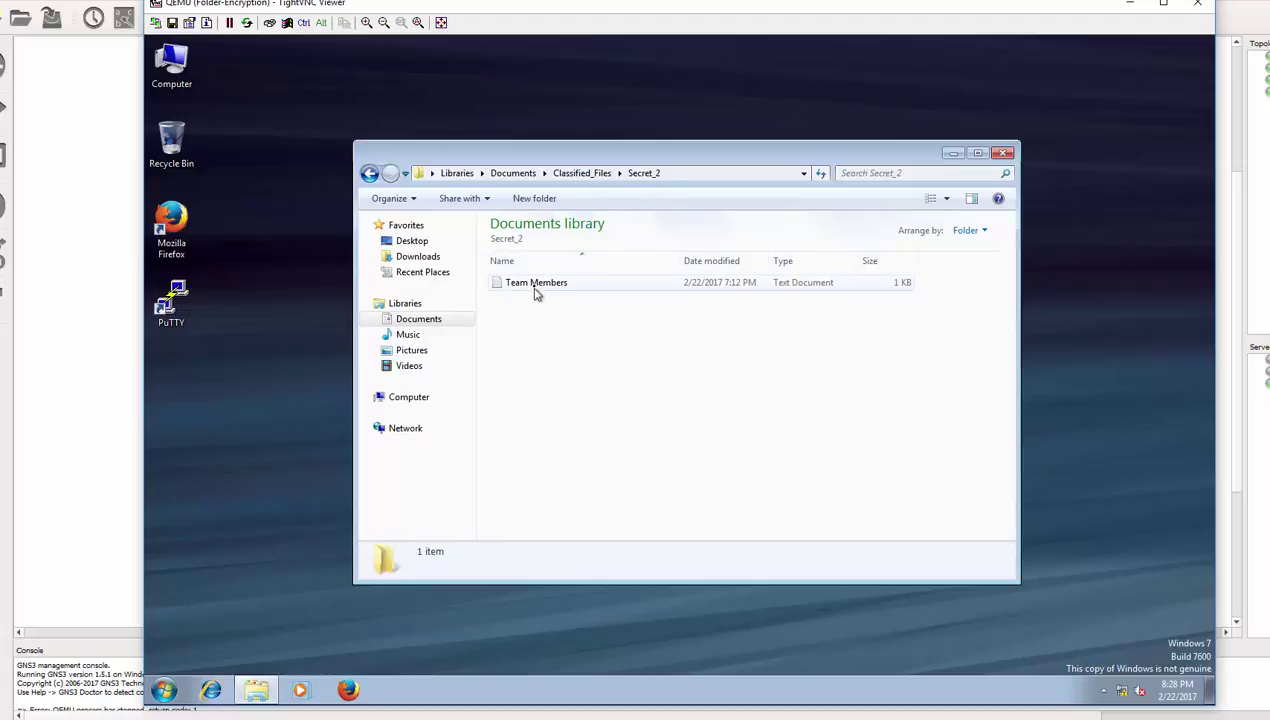
{"action": "double_click", "coordinate": [535, 288]}
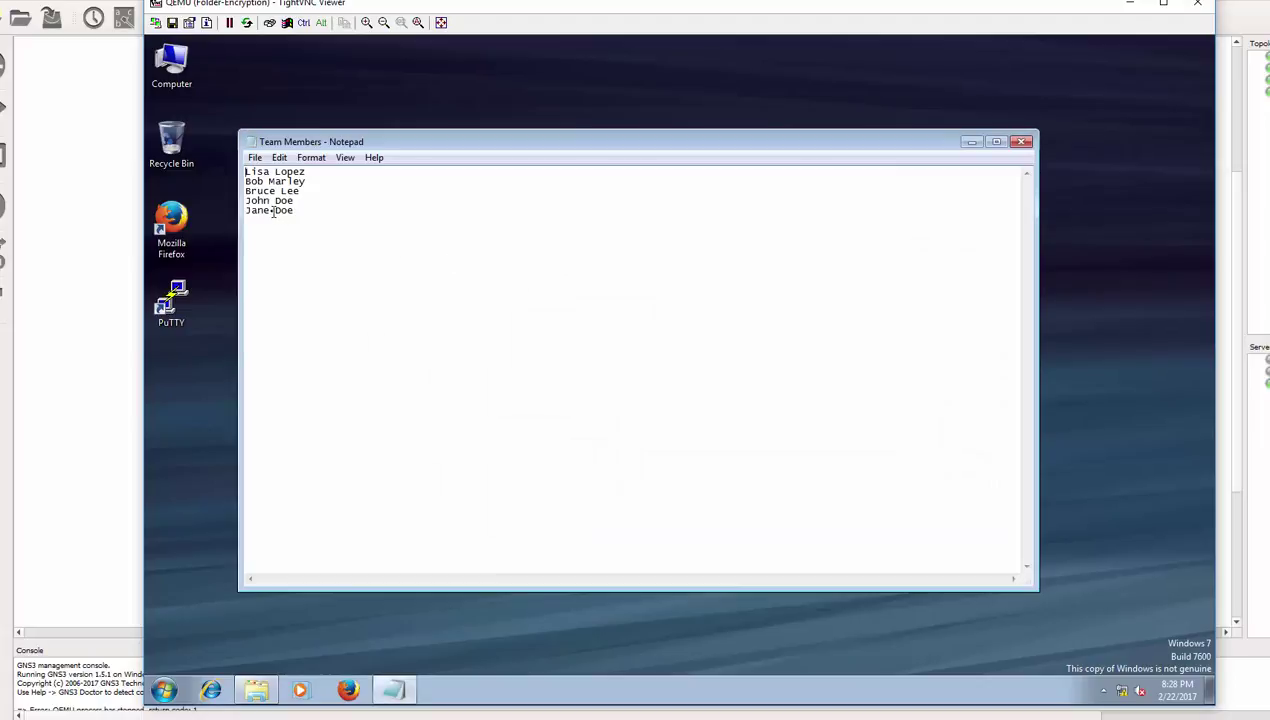
{"action": "left_click", "coordinate": [1020, 146]}
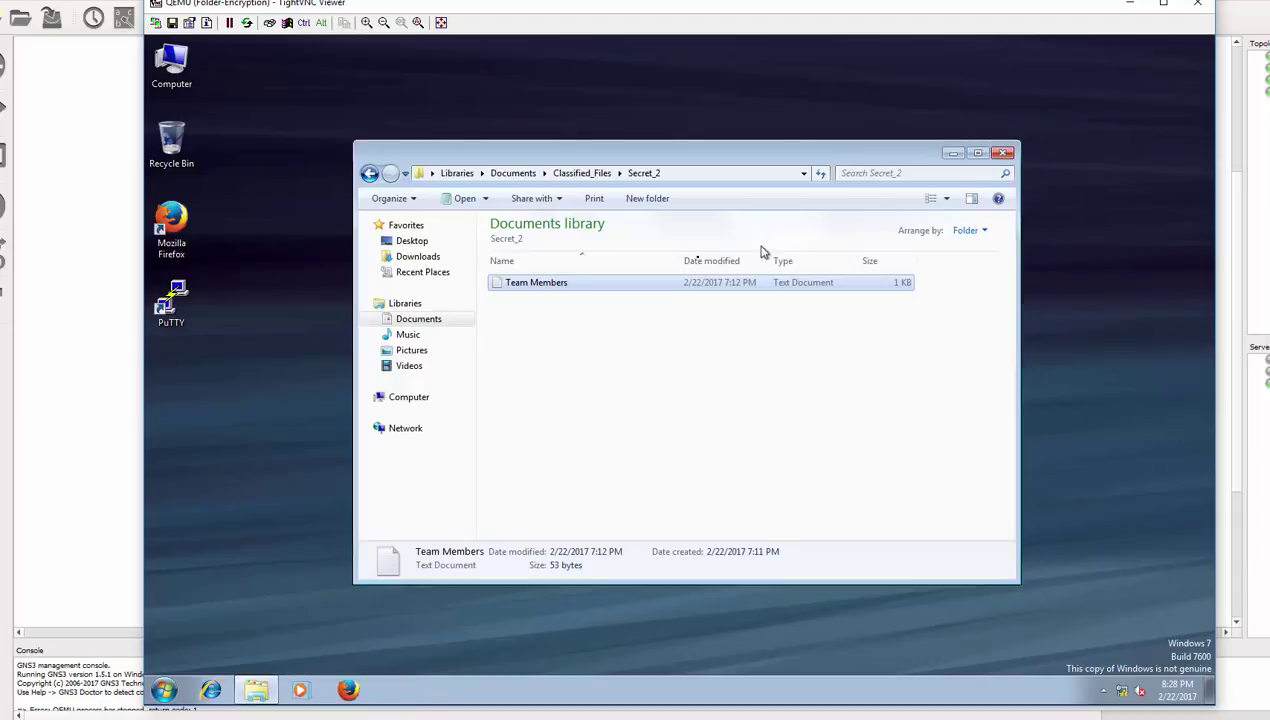
Look through the files in the Secret_1 folder, and return to Classified_Files.
{"action": "left_click", "coordinate": [369, 174]}
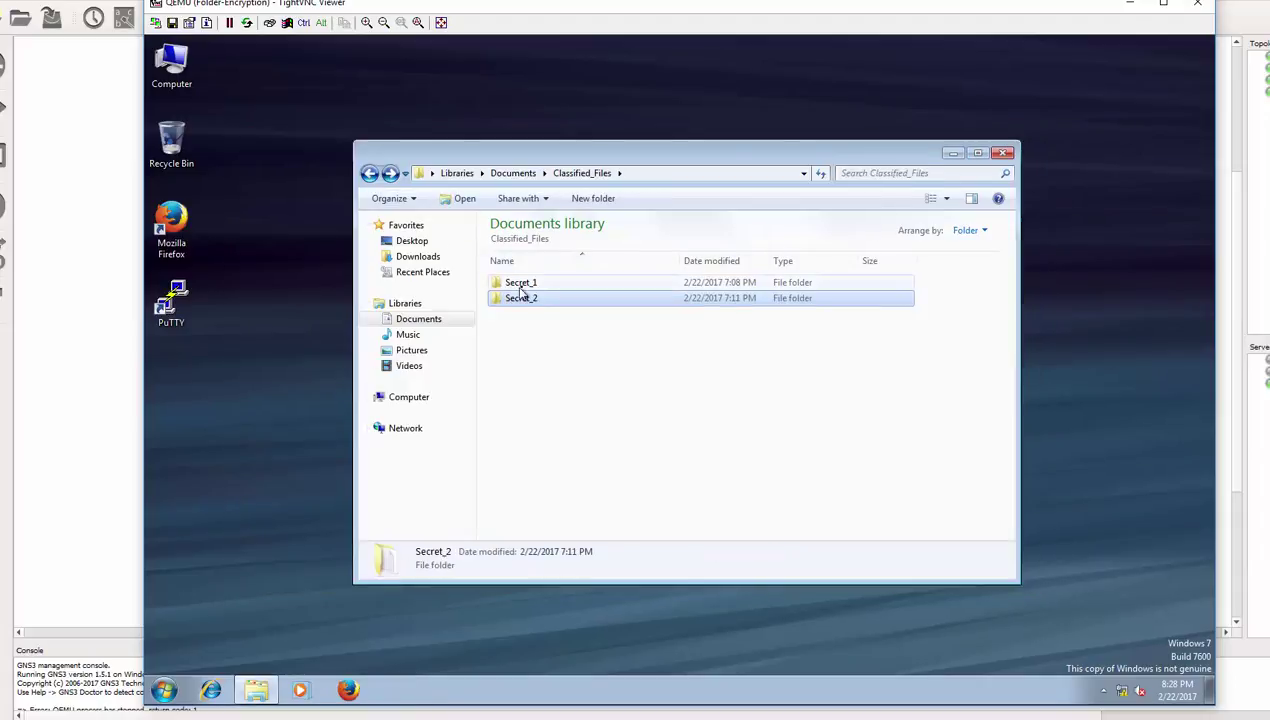
{"action": "left_click", "coordinate": [530, 284]}
{"action": "mouse_move", "coordinate": [530, 291]}
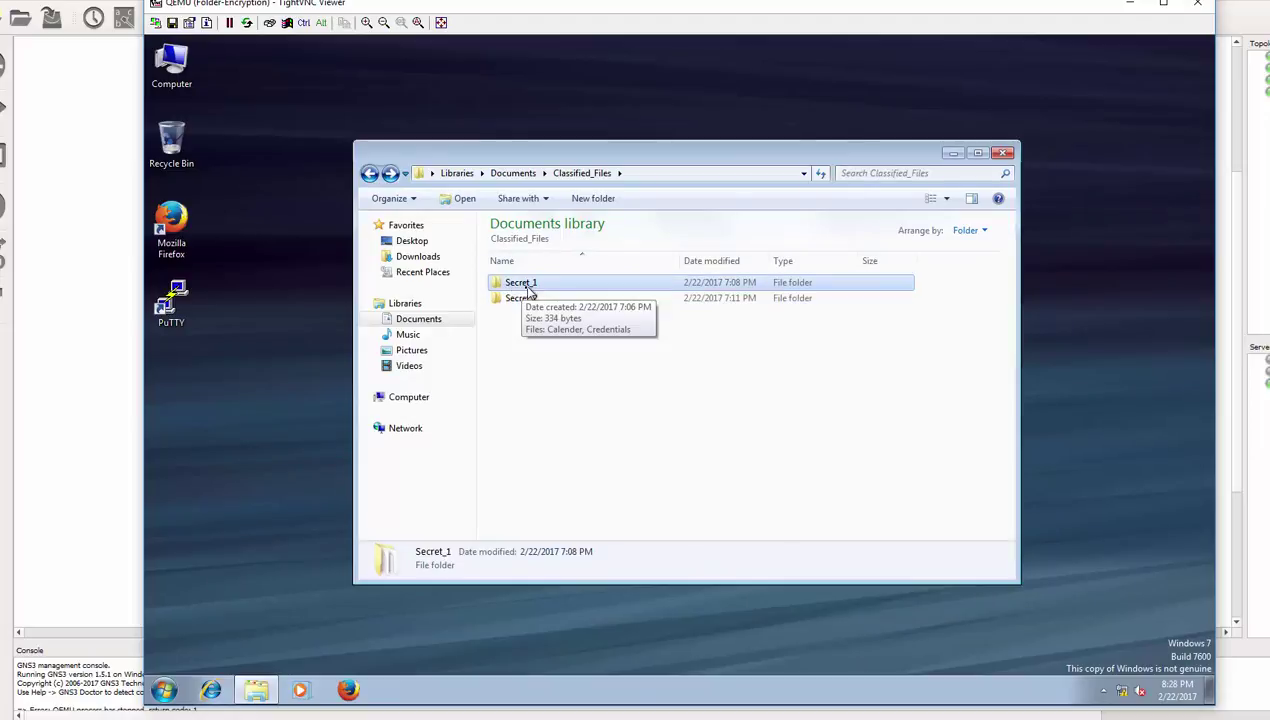
{"action": "double_click", "coordinate": [528, 287]}
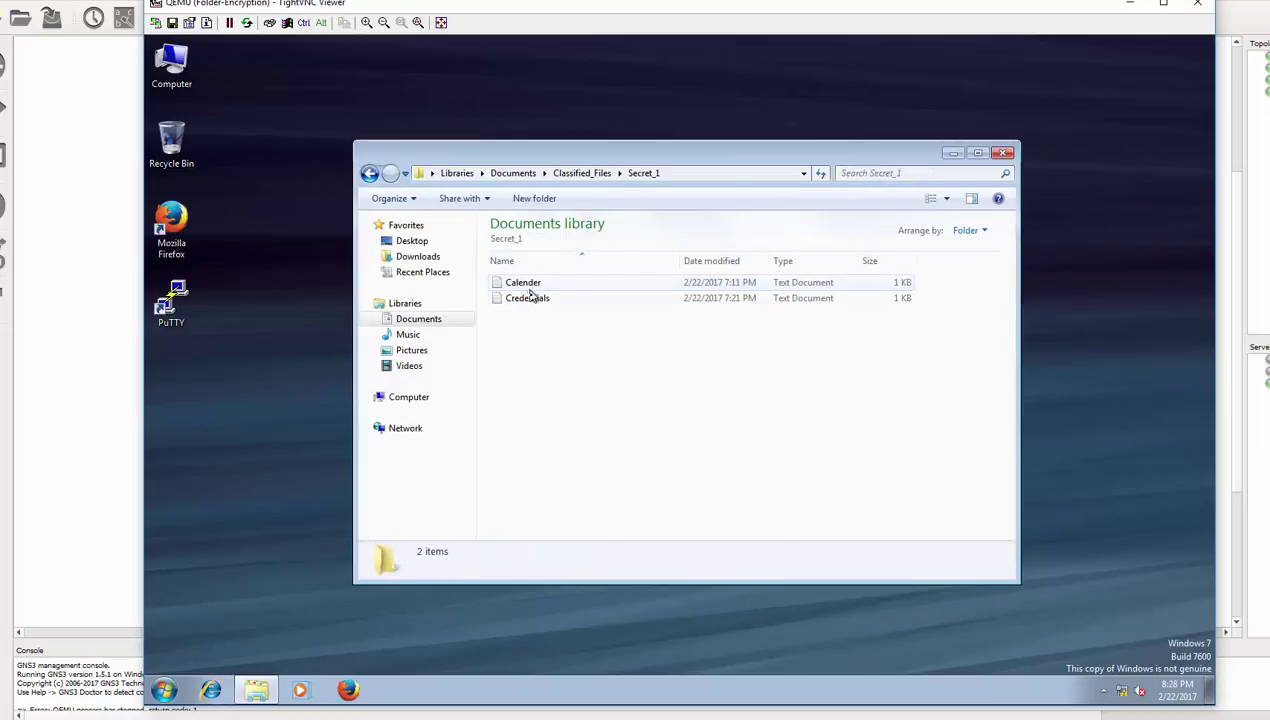
{"action": "left_click", "coordinate": [521, 301]}
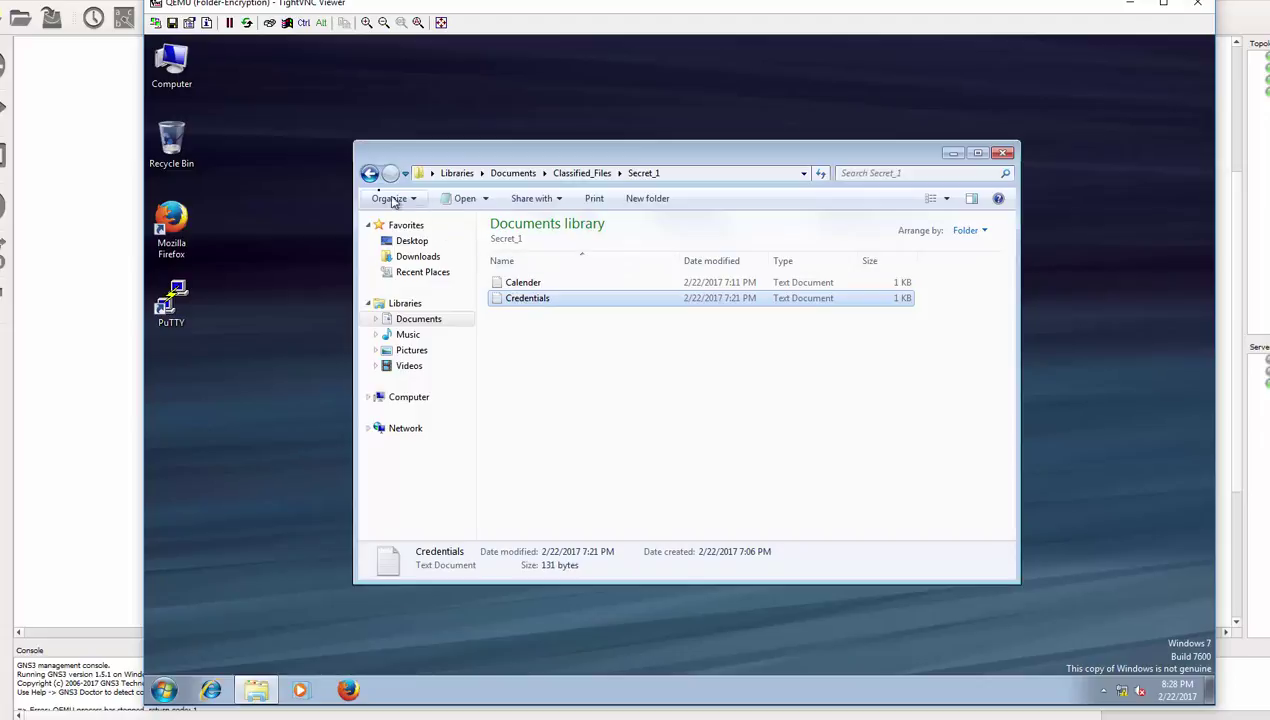
{"action": "left_click", "coordinate": [369, 173]}
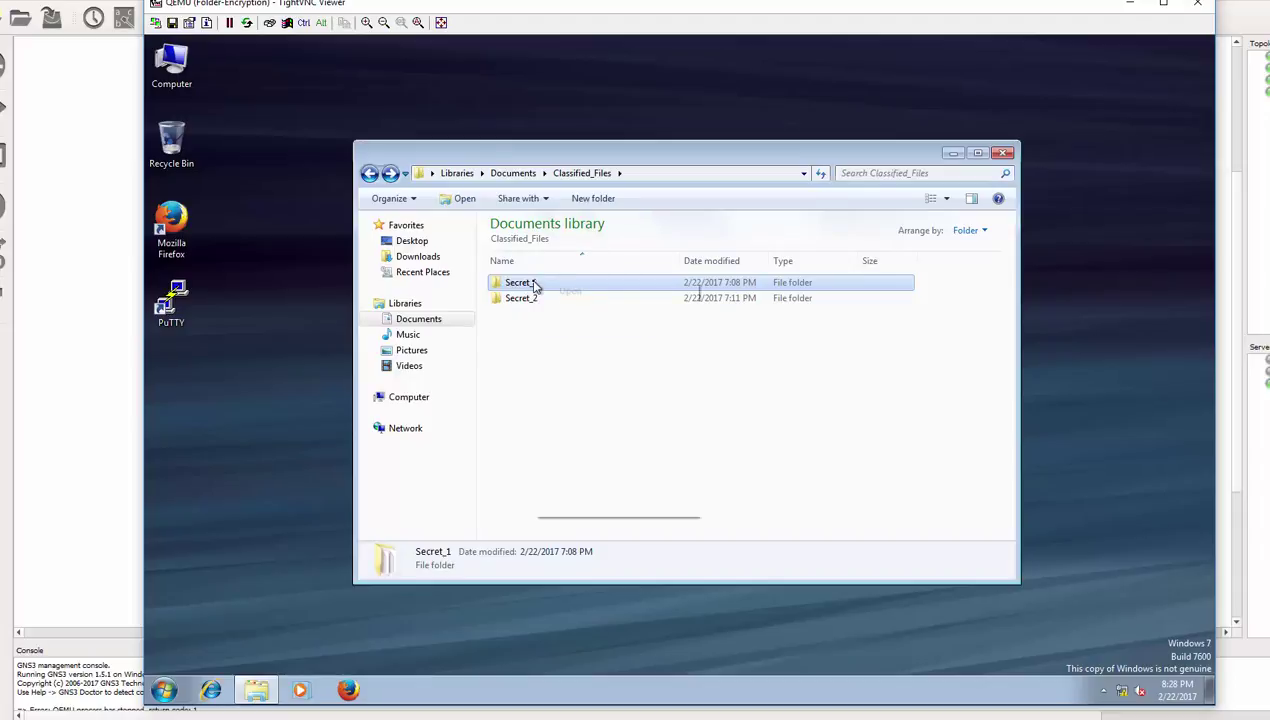
Check the Secret_1 folder's security properties and its advanced security settings.
{"action": "right_click", "coordinate": [535, 287]}
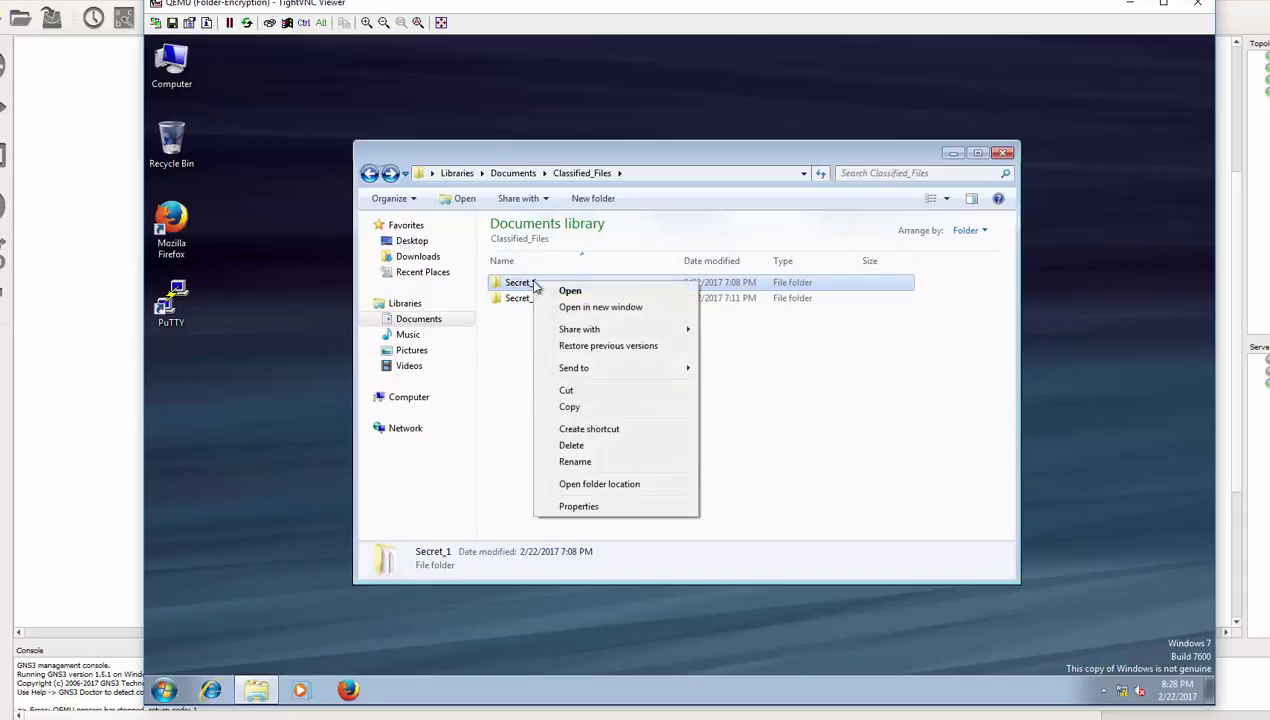
{"action": "left_click", "coordinate": [580, 507]}
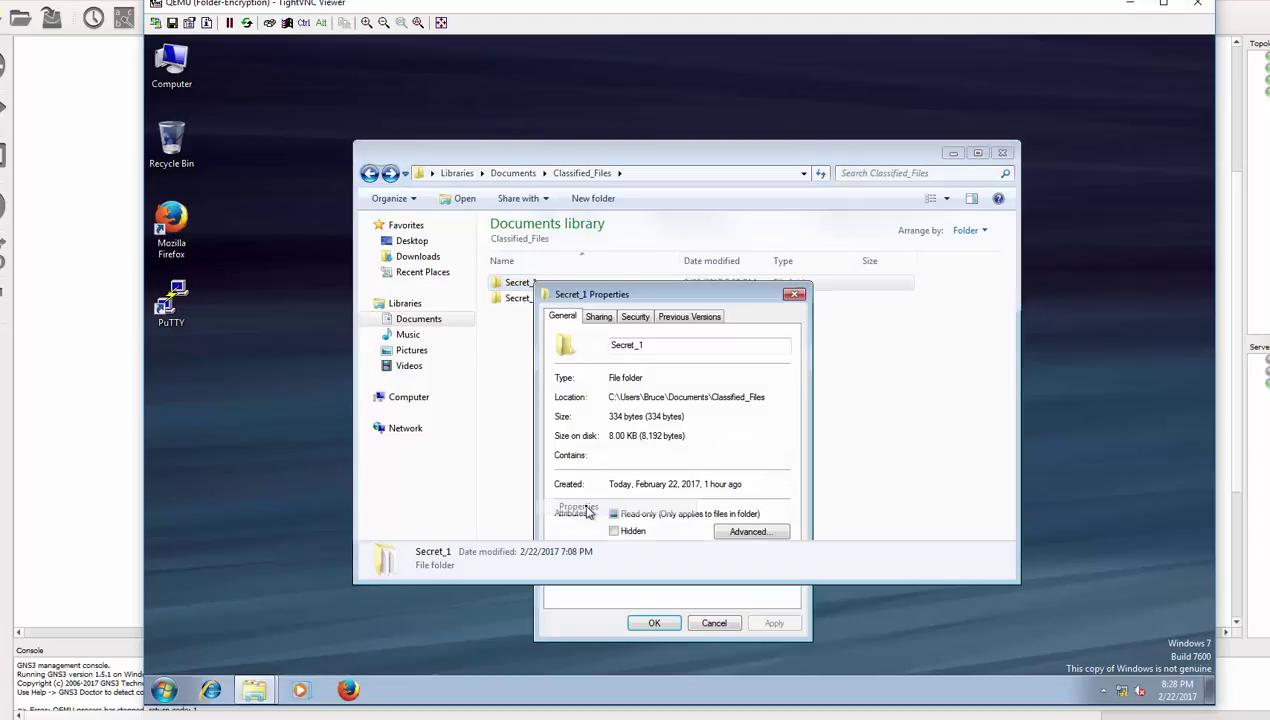
{"action": "left_click", "coordinate": [636, 317]}
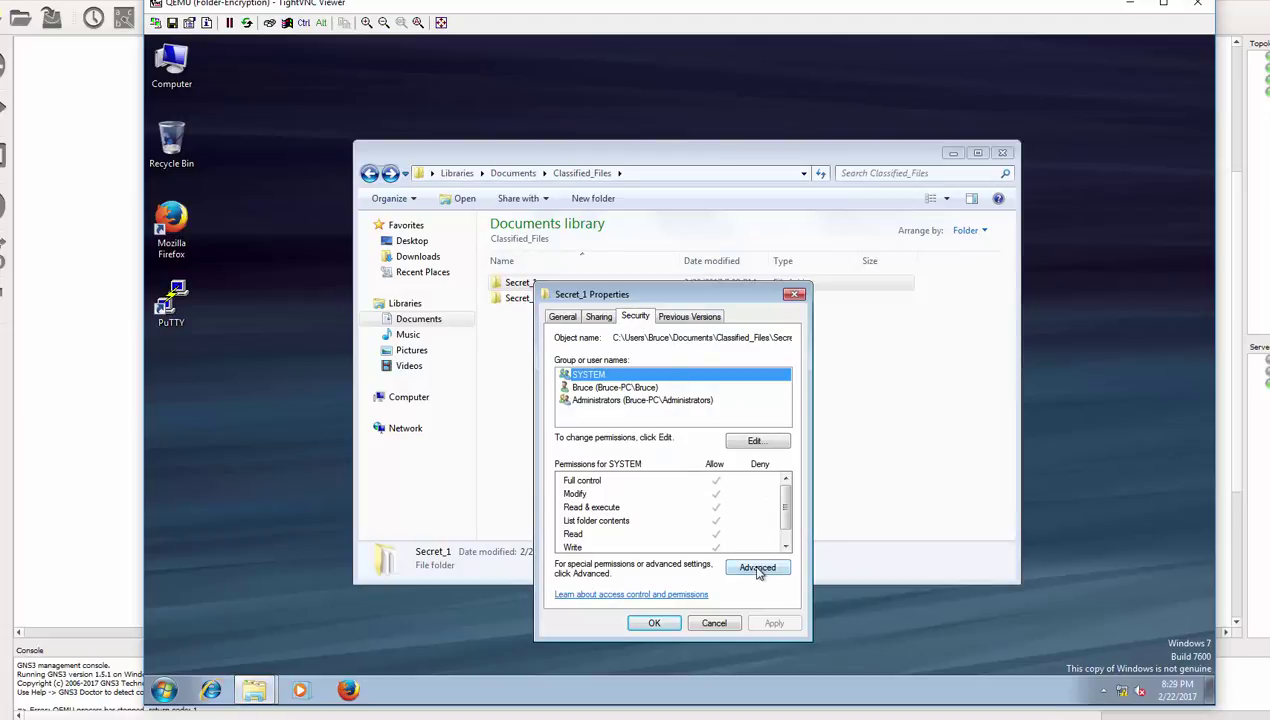
{"action": "left_click", "coordinate": [757, 569]}
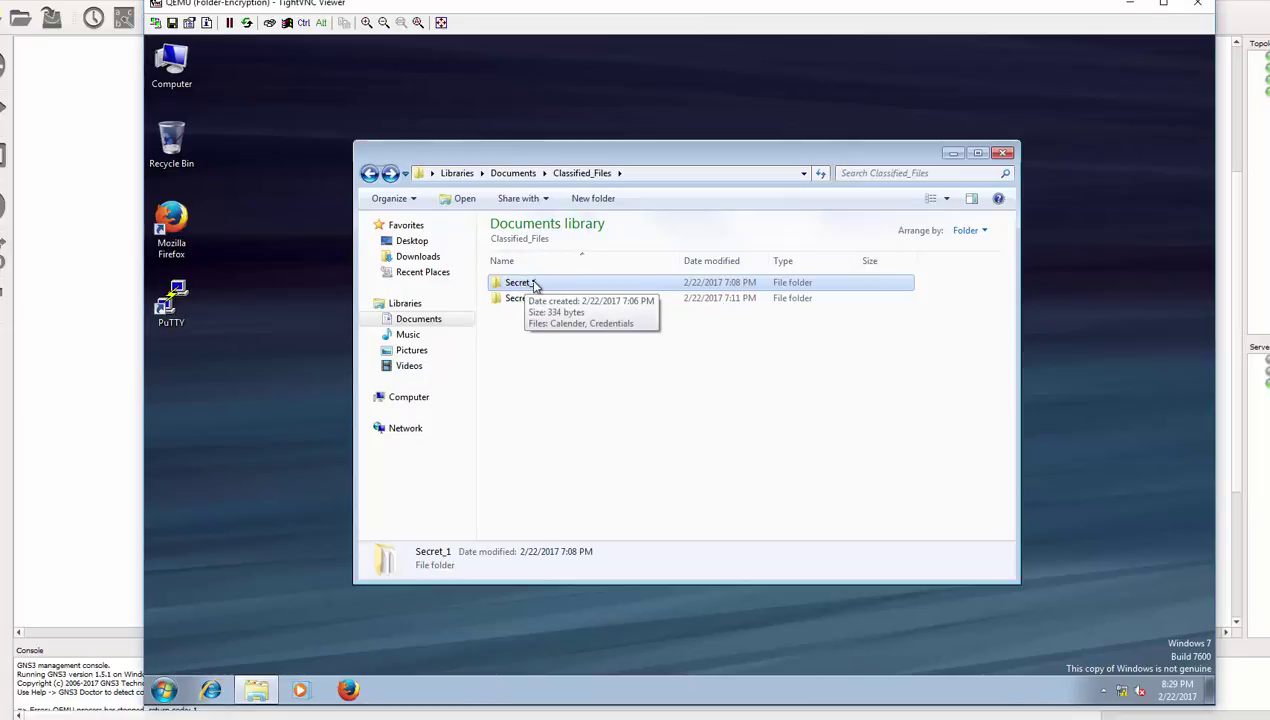
Encrypt the contents of the Secret_1 folder to secure data, applying the change to the folder, subfolders and files.
{"action": "right_click", "coordinate": [533, 286]}
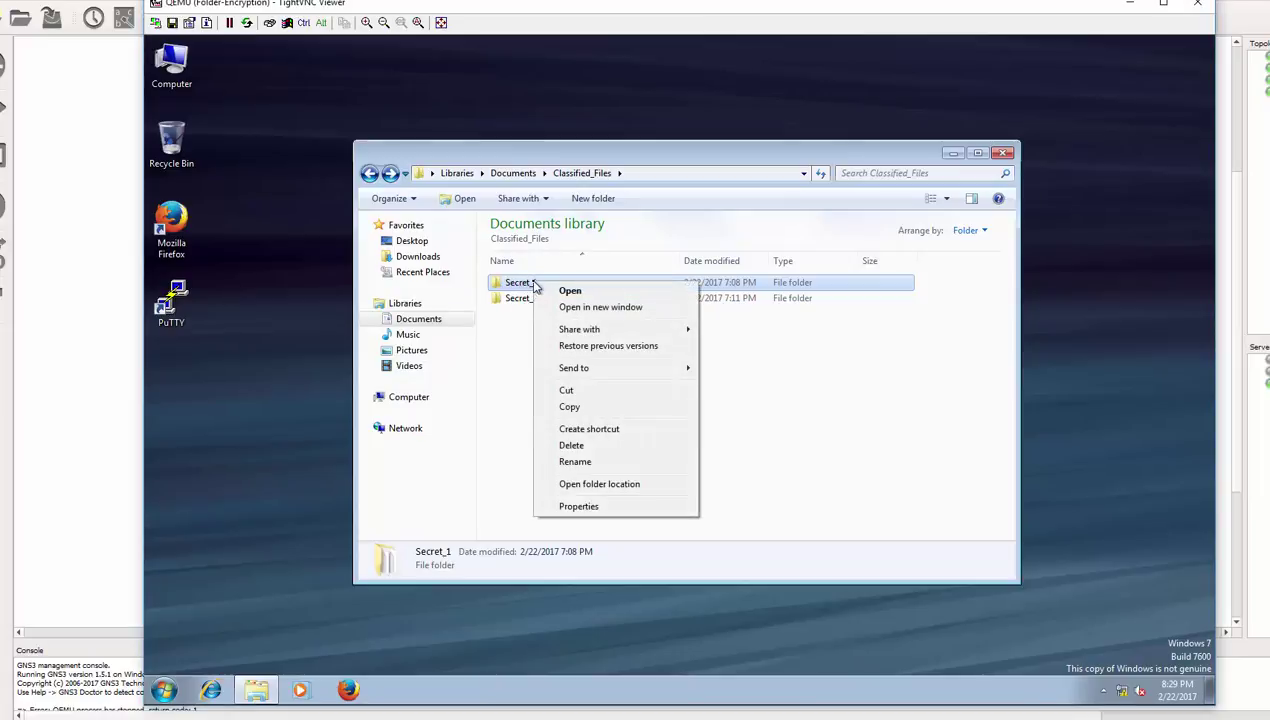
{"action": "left_click", "coordinate": [595, 506]}
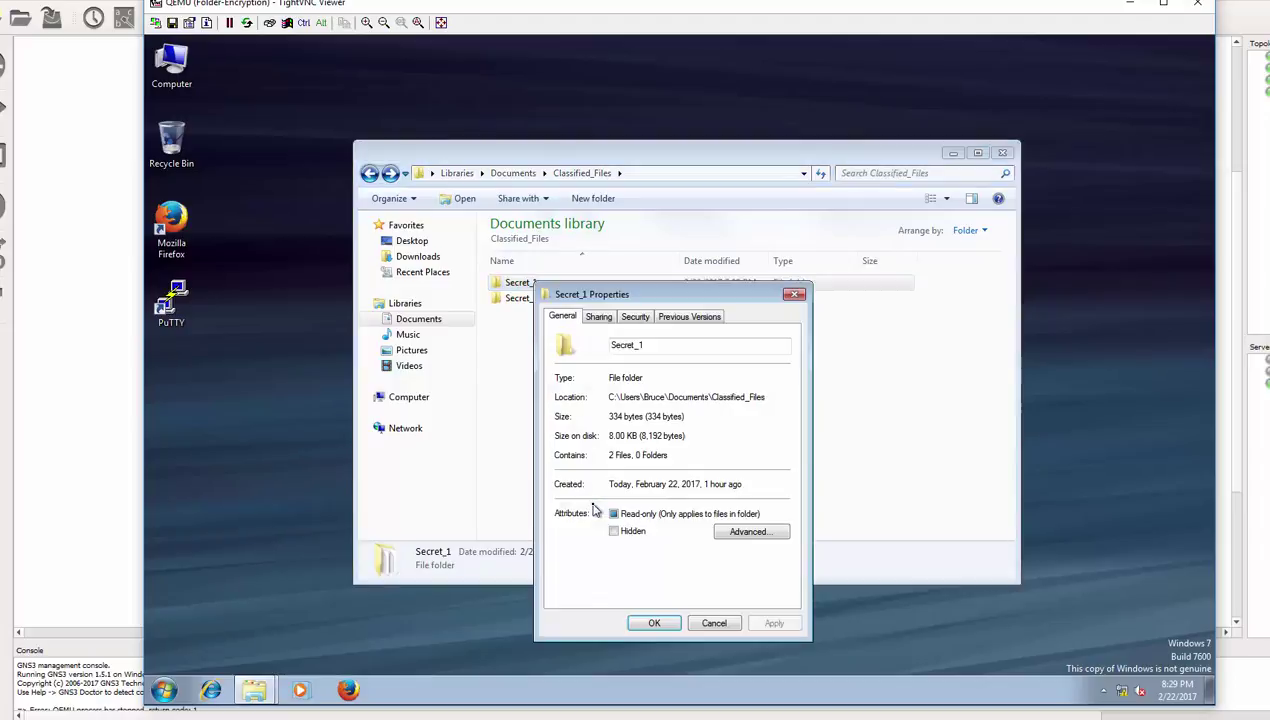
{"action": "left_click", "coordinate": [759, 539]}
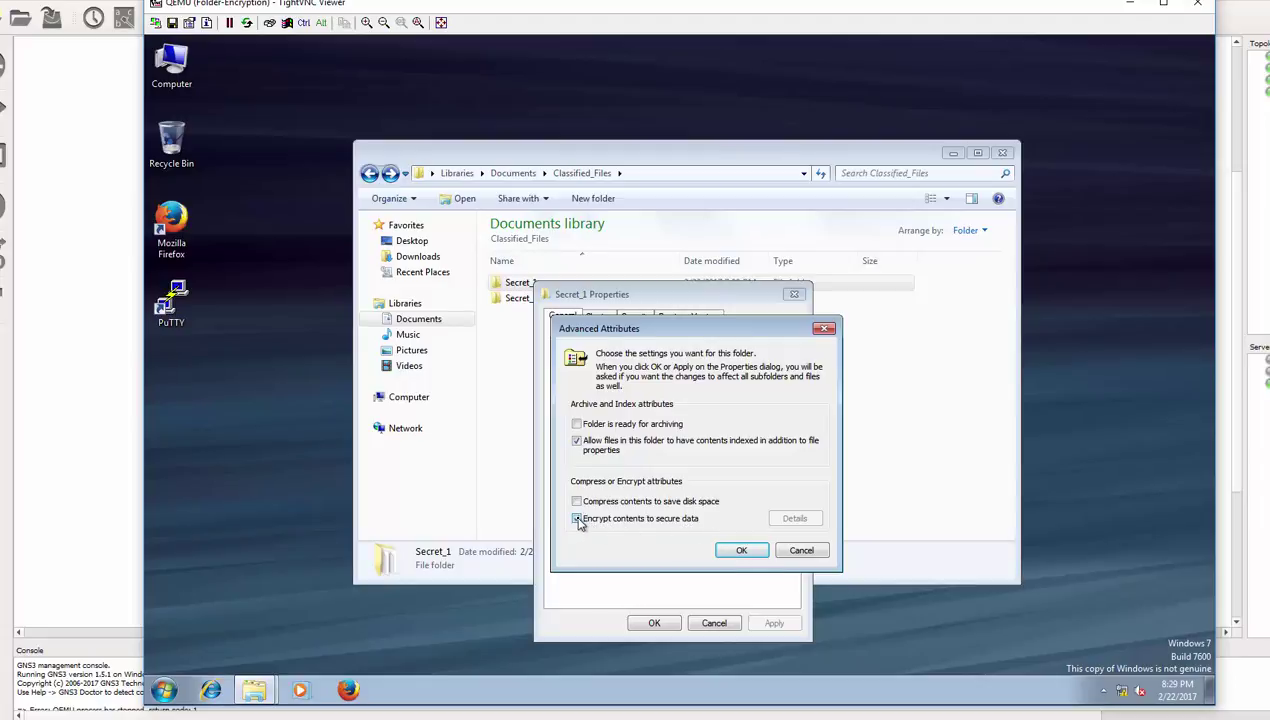
{"action": "left_click", "coordinate": [726, 550]}
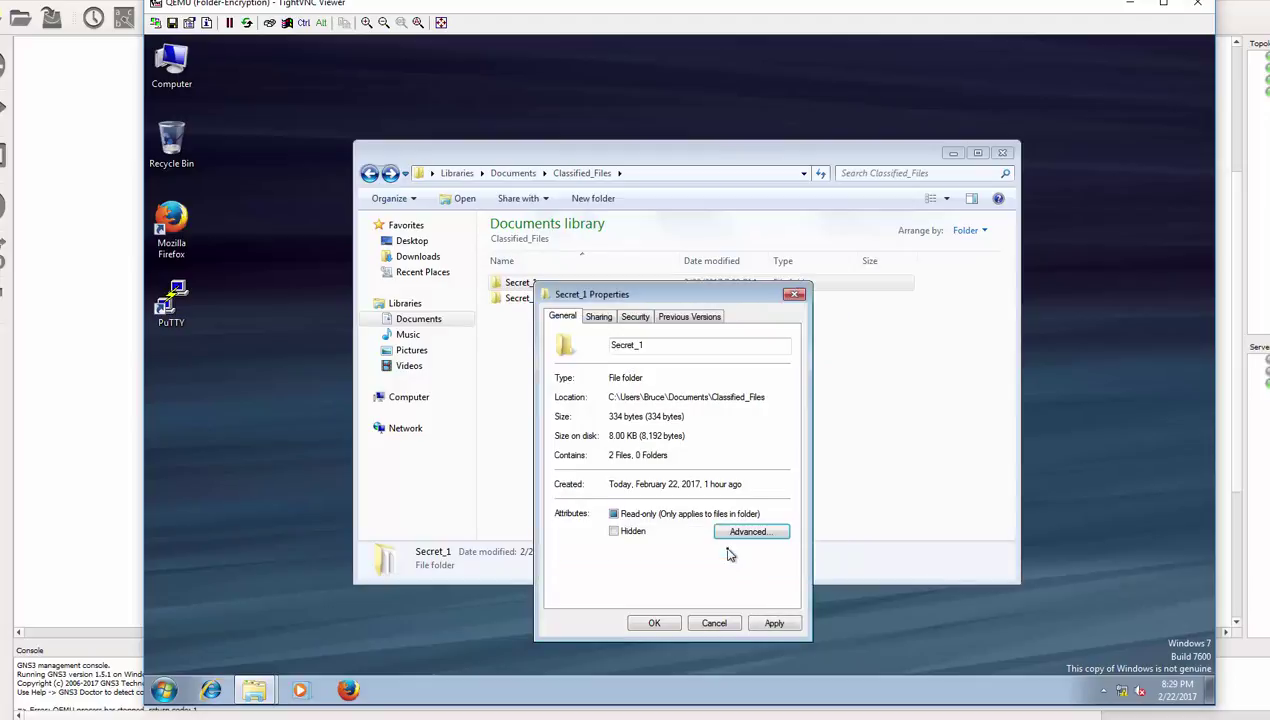
{"action": "left_click", "coordinate": [656, 625]}
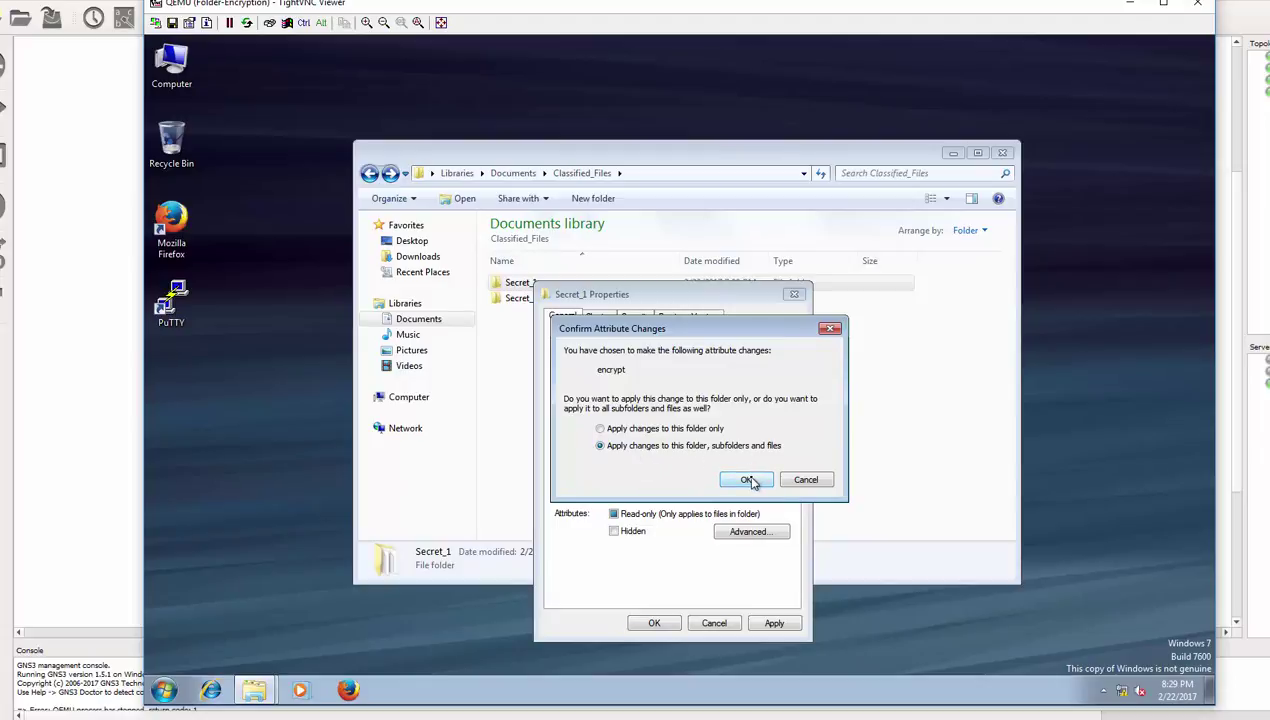
{"action": "left_click", "coordinate": [749, 480]}
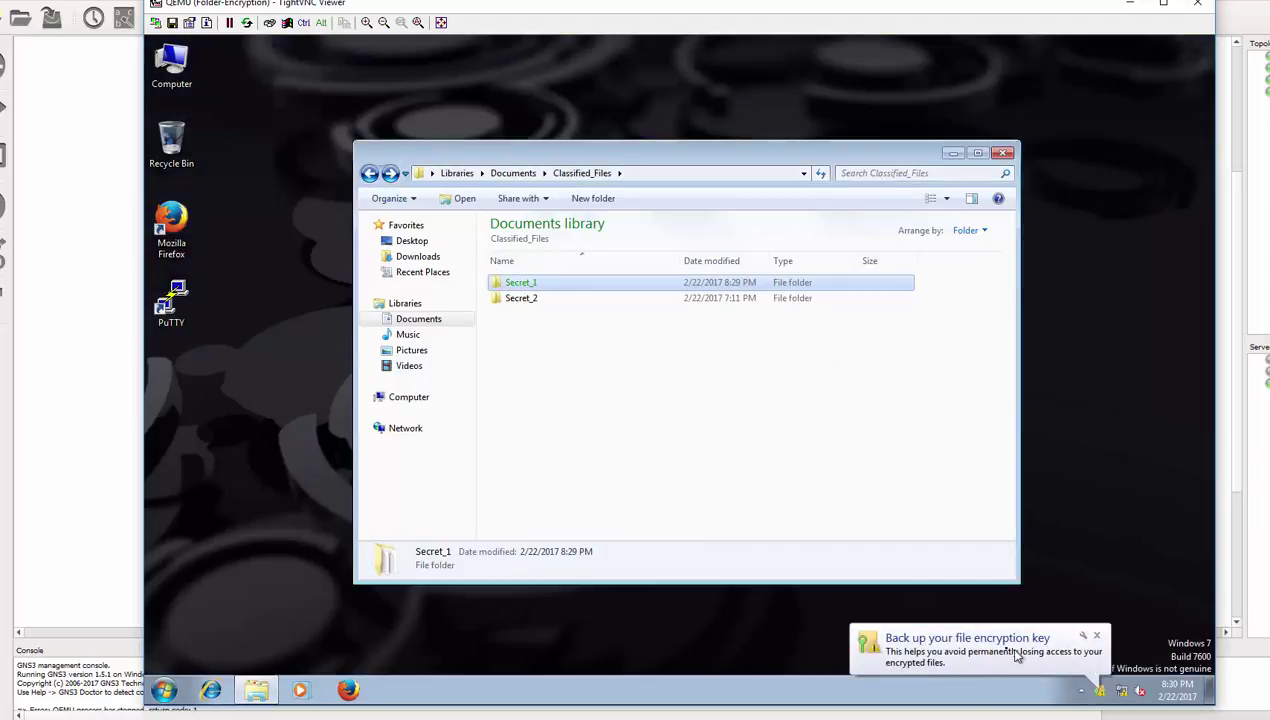
{"action": "left_click", "coordinate": [660, 373]}
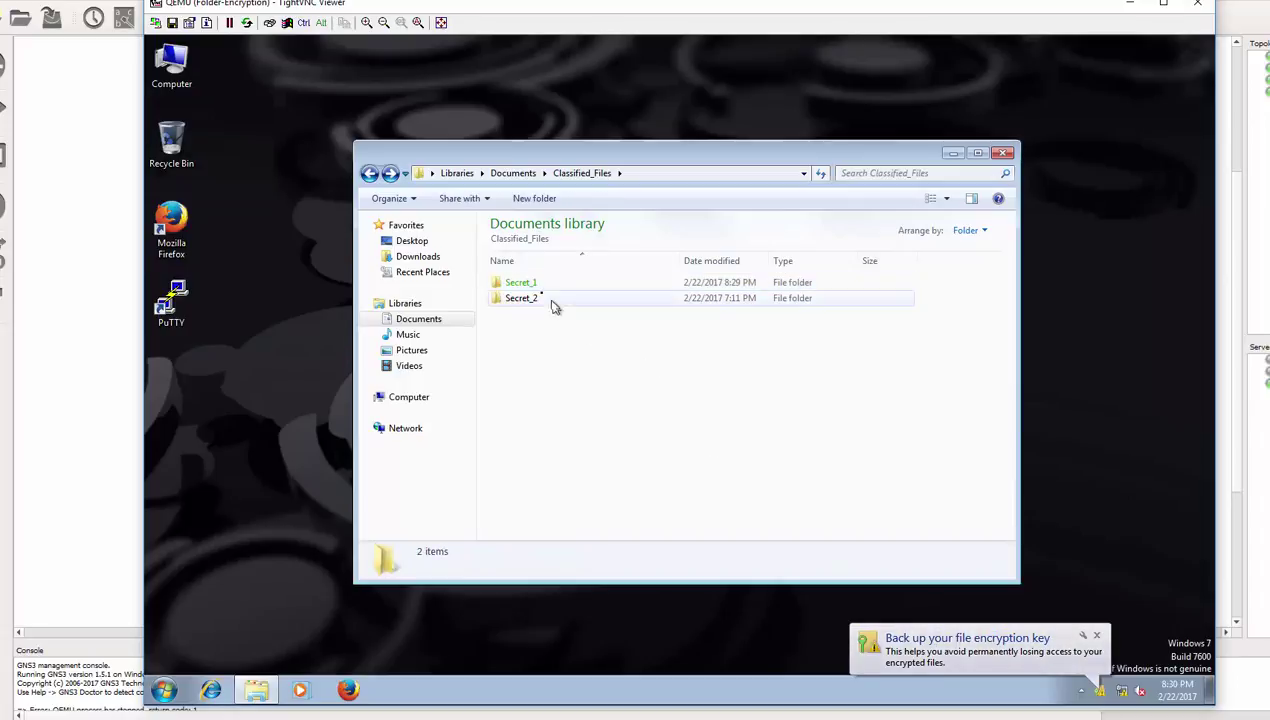
{"action": "left_click", "coordinate": [537, 287]}
{"action": "left_click", "coordinate": [567, 330]}
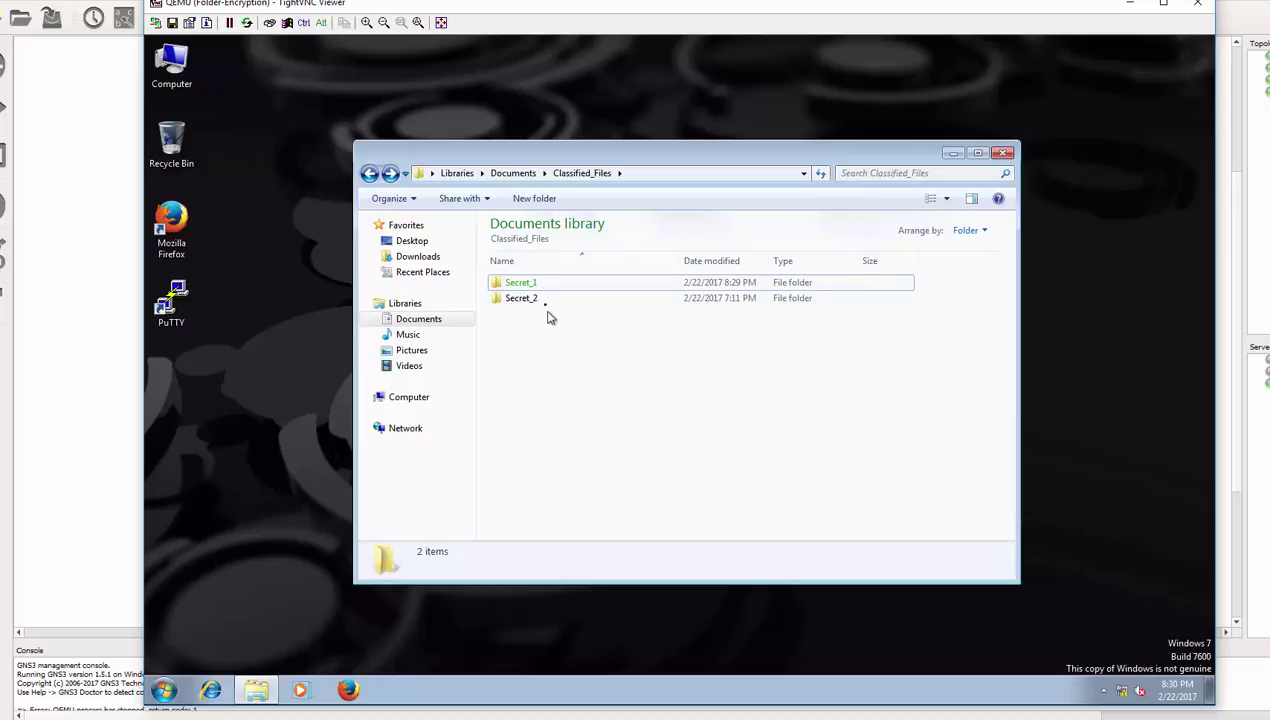
{"action": "left_click", "coordinate": [536, 285]}
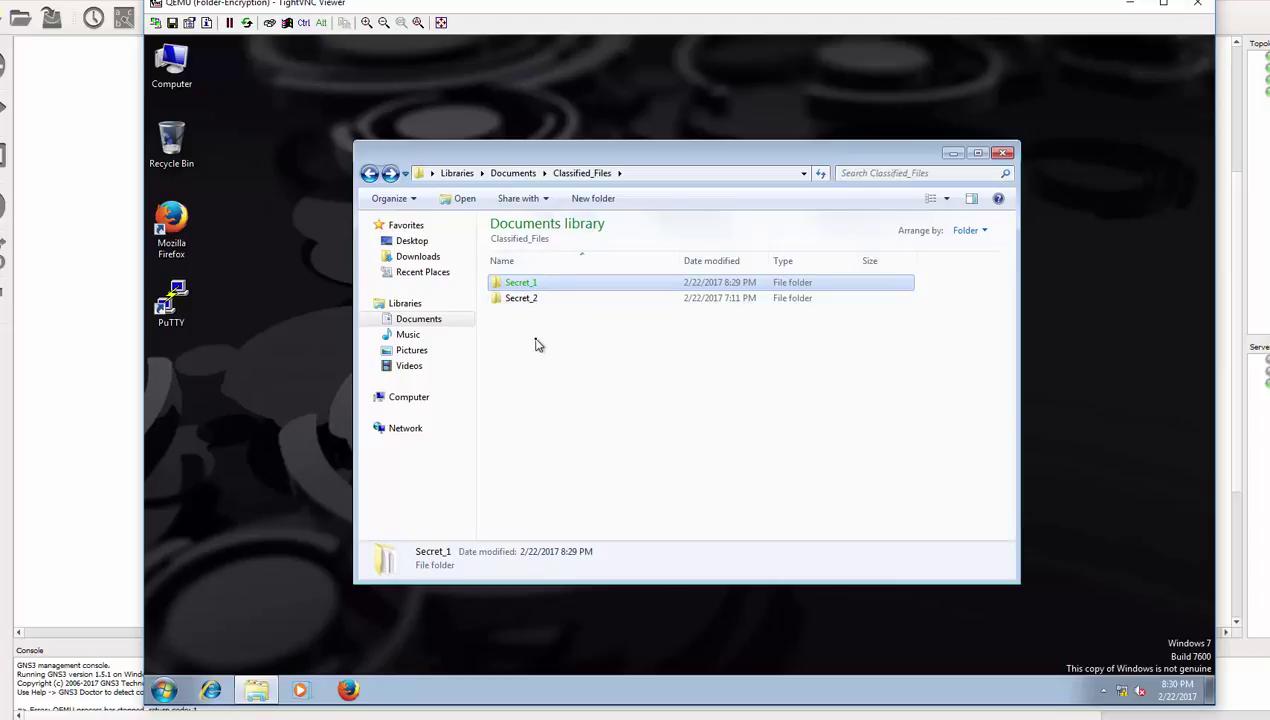
Switch to the File-Level-Encrypt machine, log in with the account password, and cancel the Windows activation prompt.
{"action": "left_click", "coordinate": [1130, 5]}
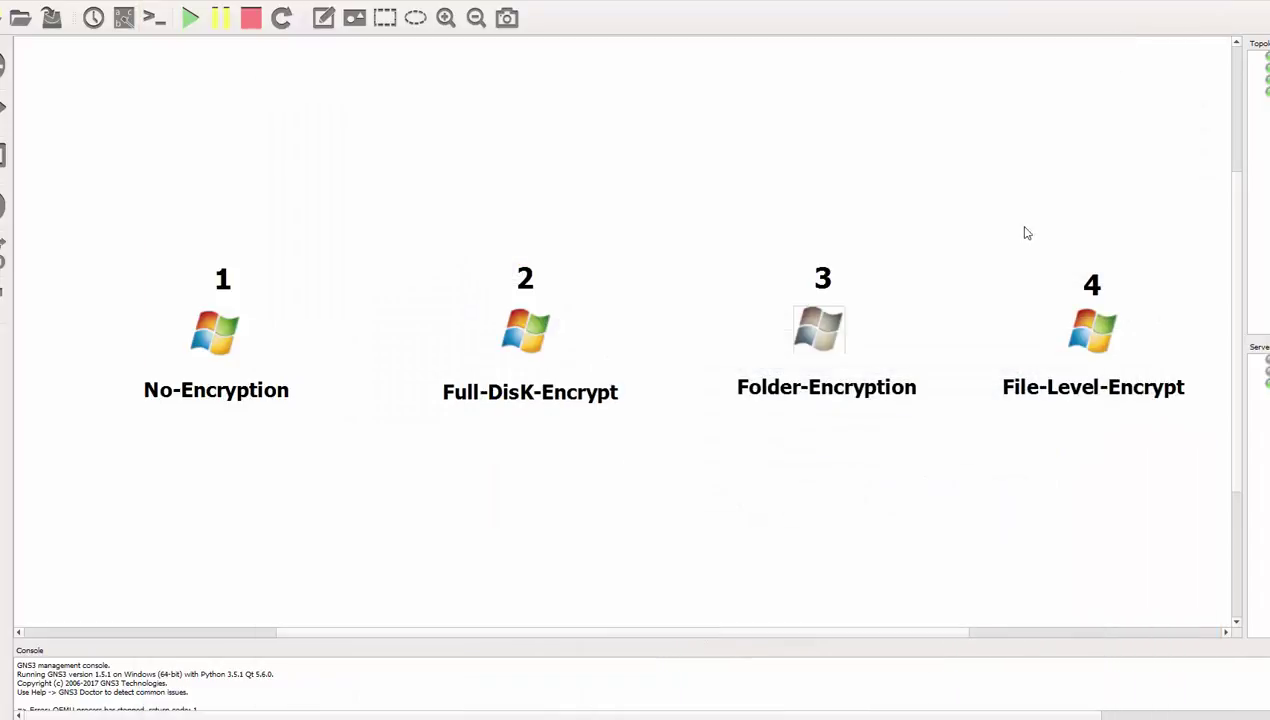
{"action": "double_click", "coordinate": [1092, 330]}
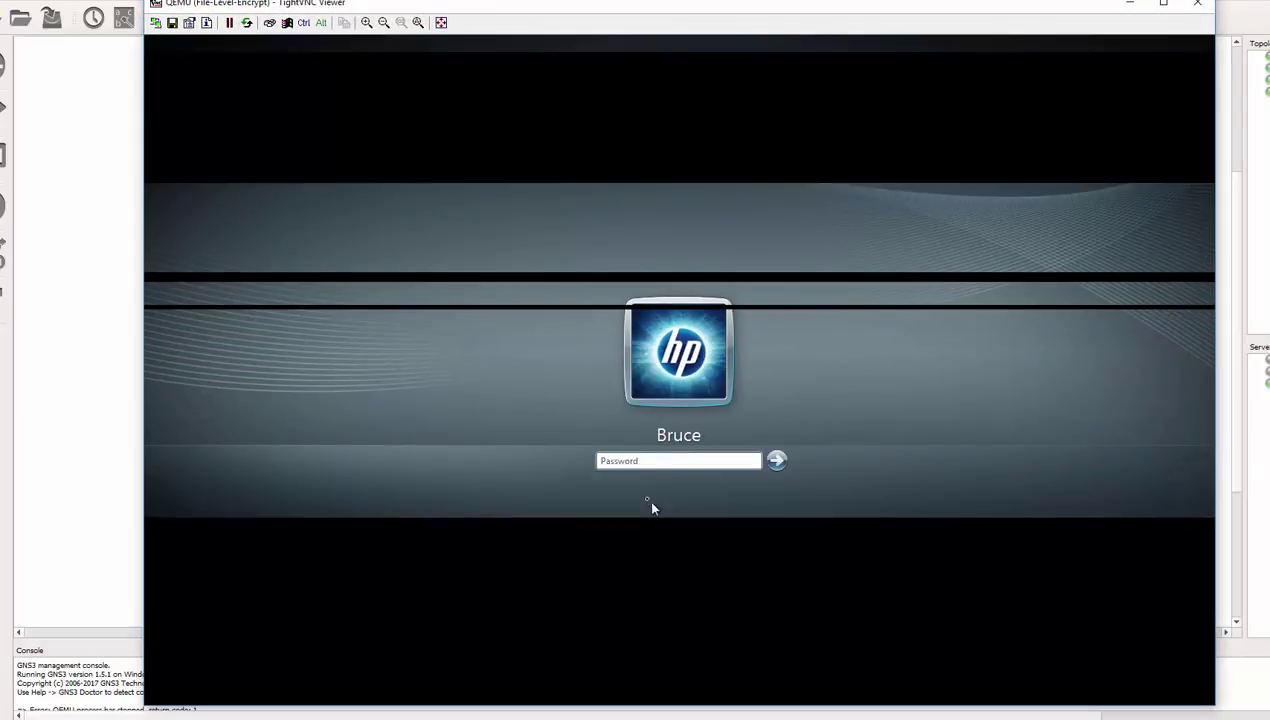
{"action": "left_click", "coordinate": [636, 463]}
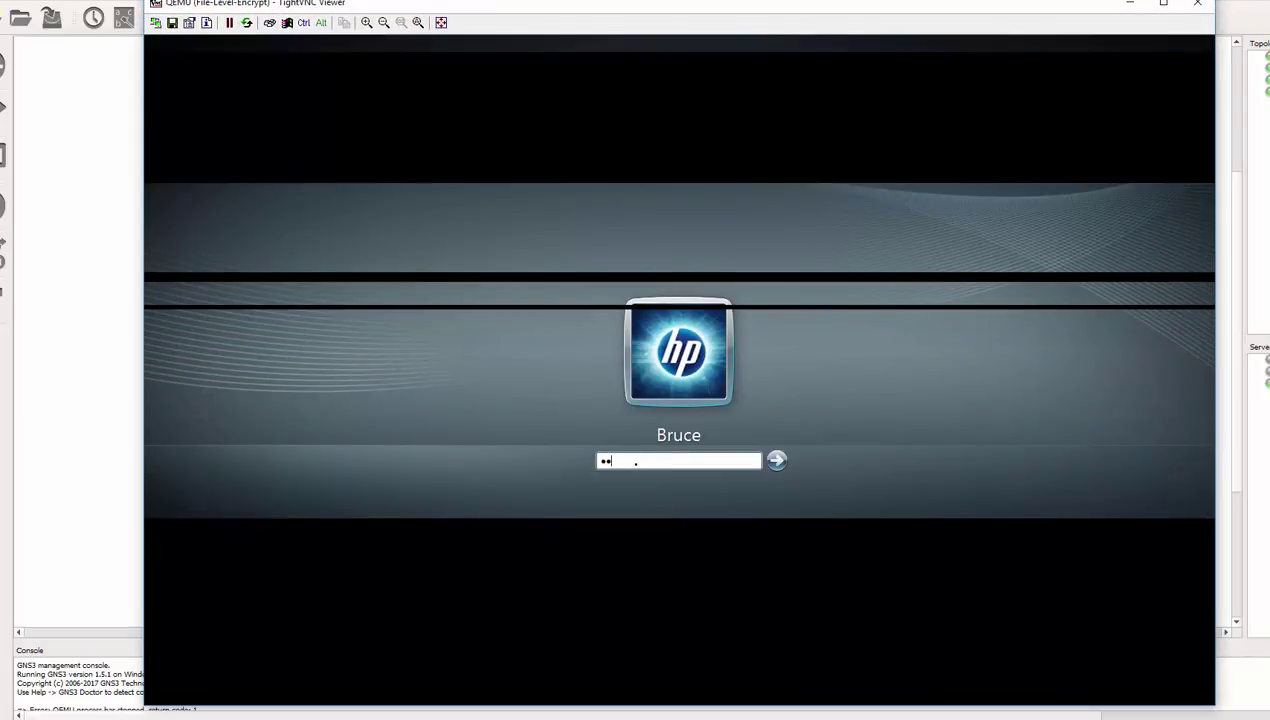
{"action": "key", "text": "Return"}
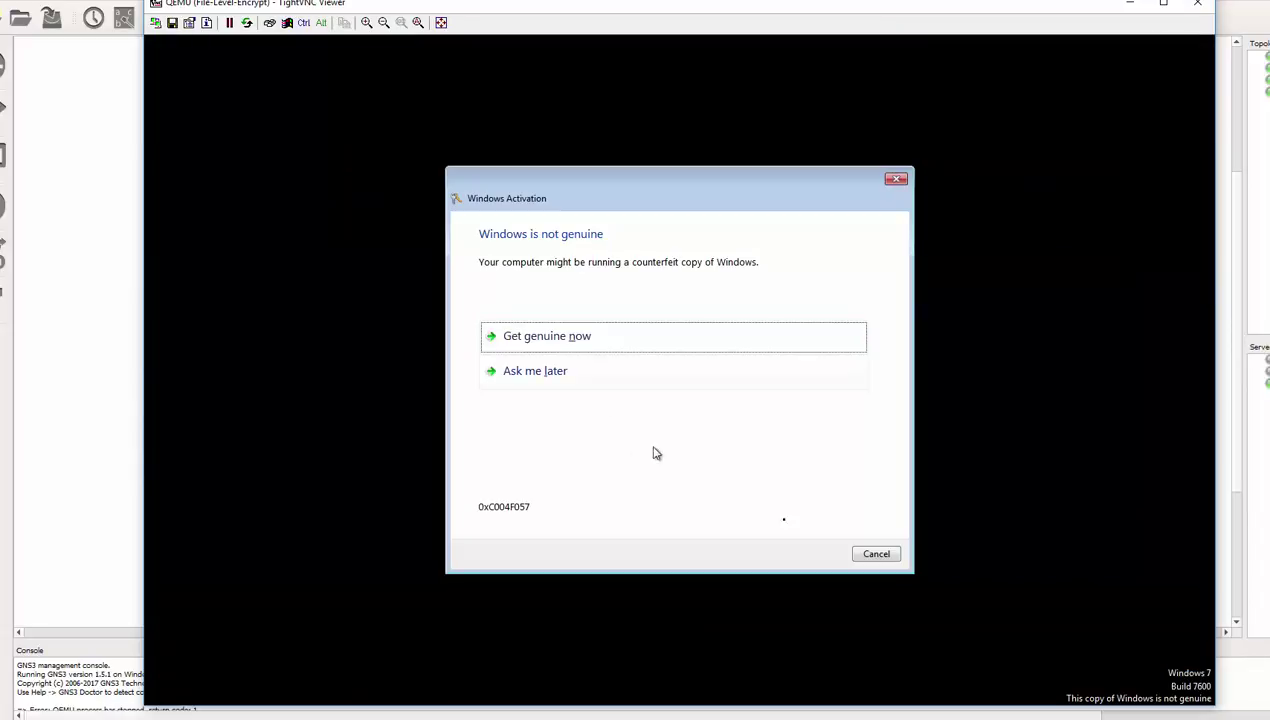
{"action": "left_click", "coordinate": [884, 556]}
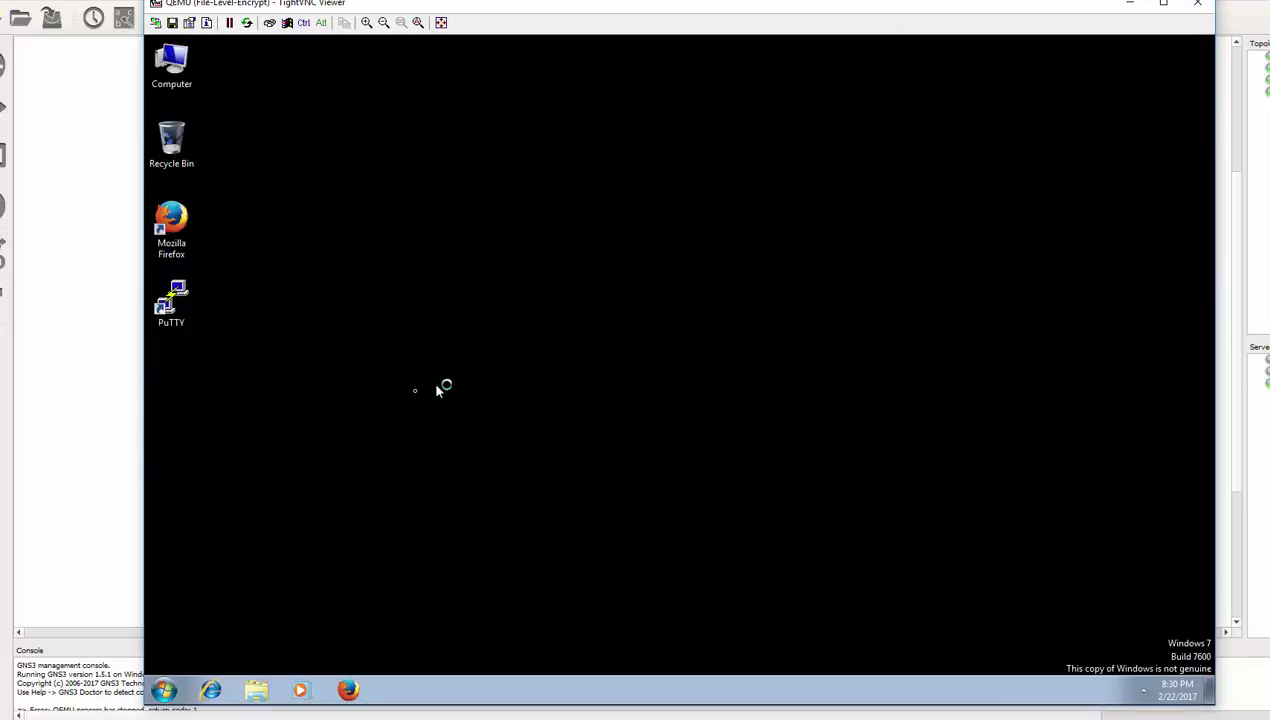
Open the Secret_1 folder inside Classified_Files in the Documents library, dismissing the Windows genuine notification.
{"action": "left_click", "coordinate": [164, 690]}
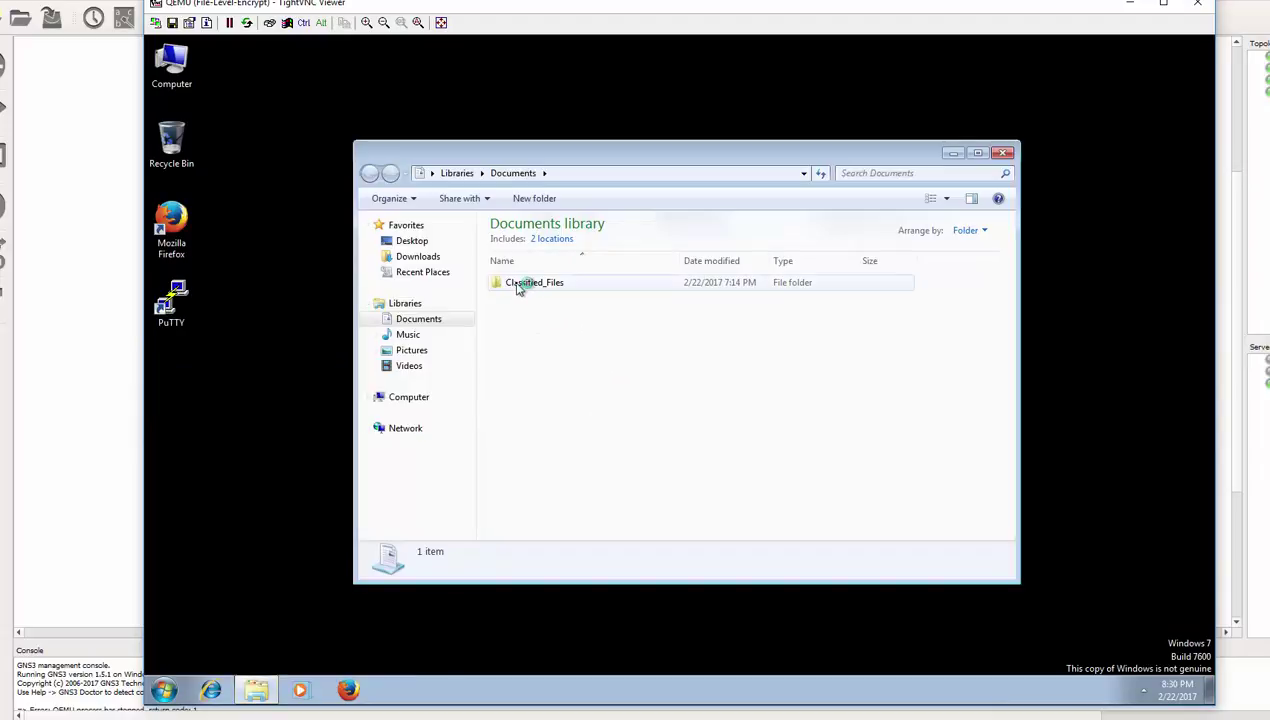
{"action": "double_click", "coordinate": [522, 284]}
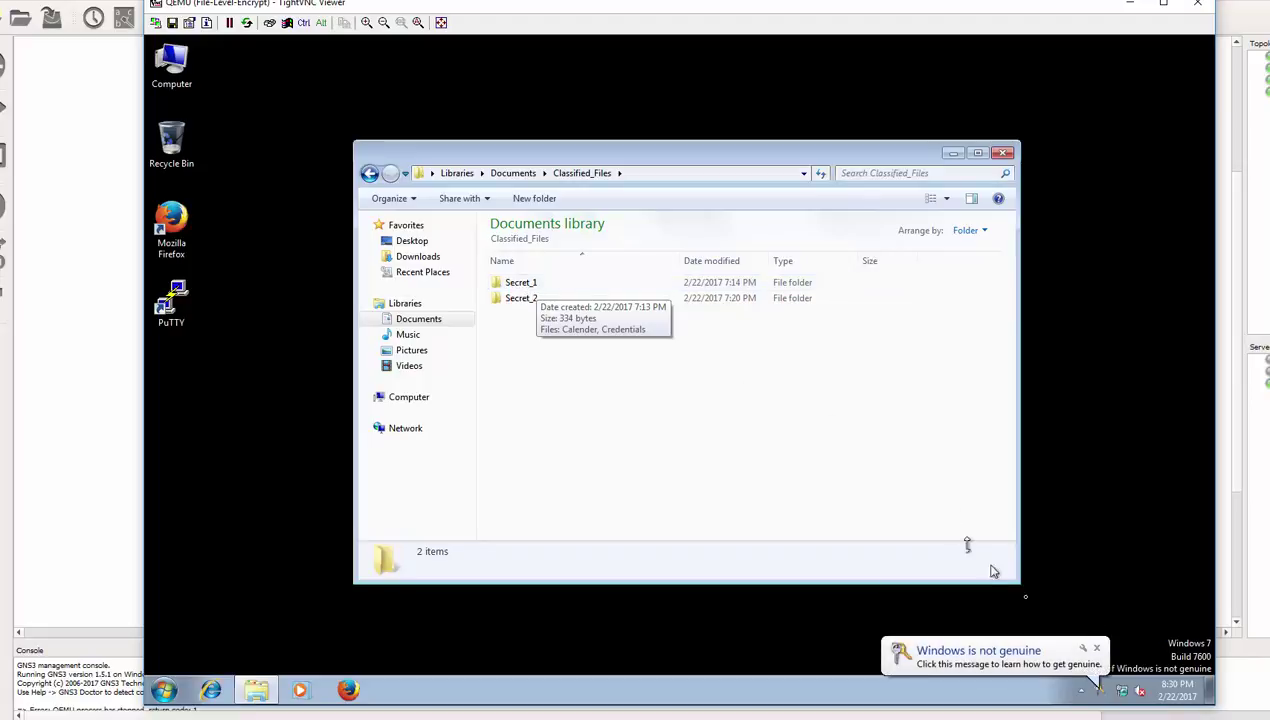
{"action": "left_click", "coordinate": [1096, 648]}
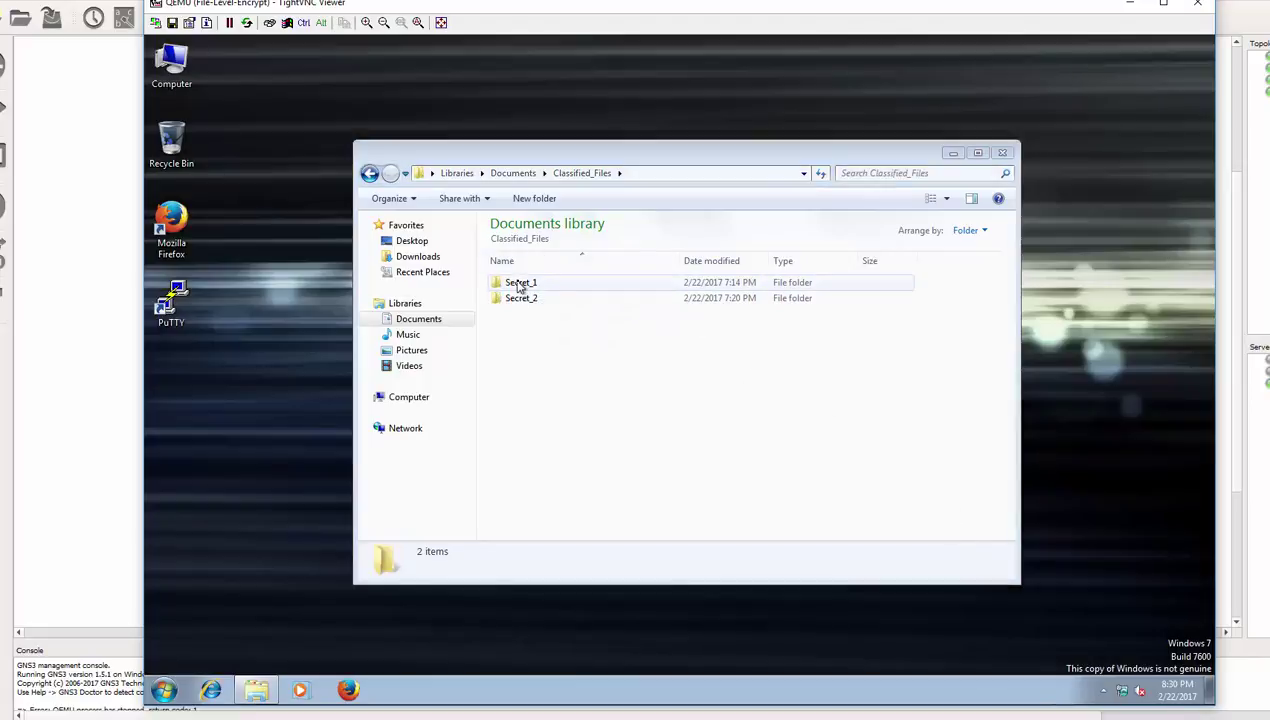
{"action": "left_click", "coordinate": [520, 284]}
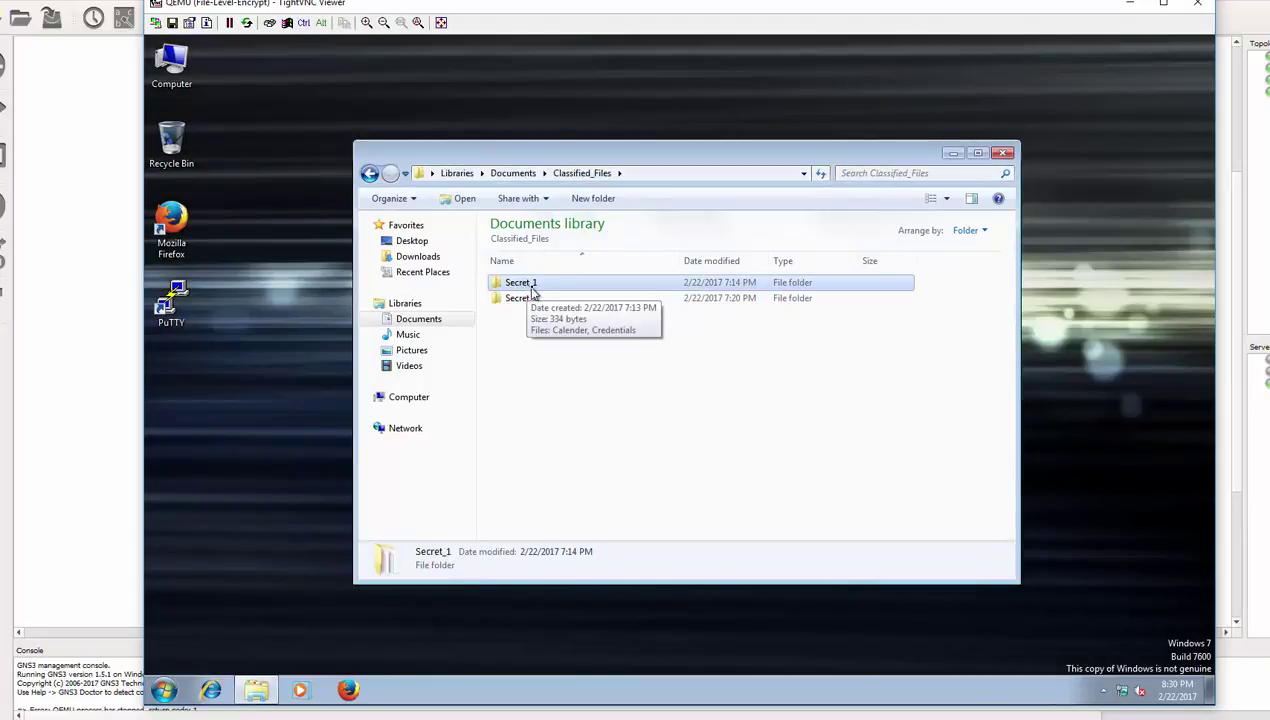
{"action": "double_click", "coordinate": [529, 288]}
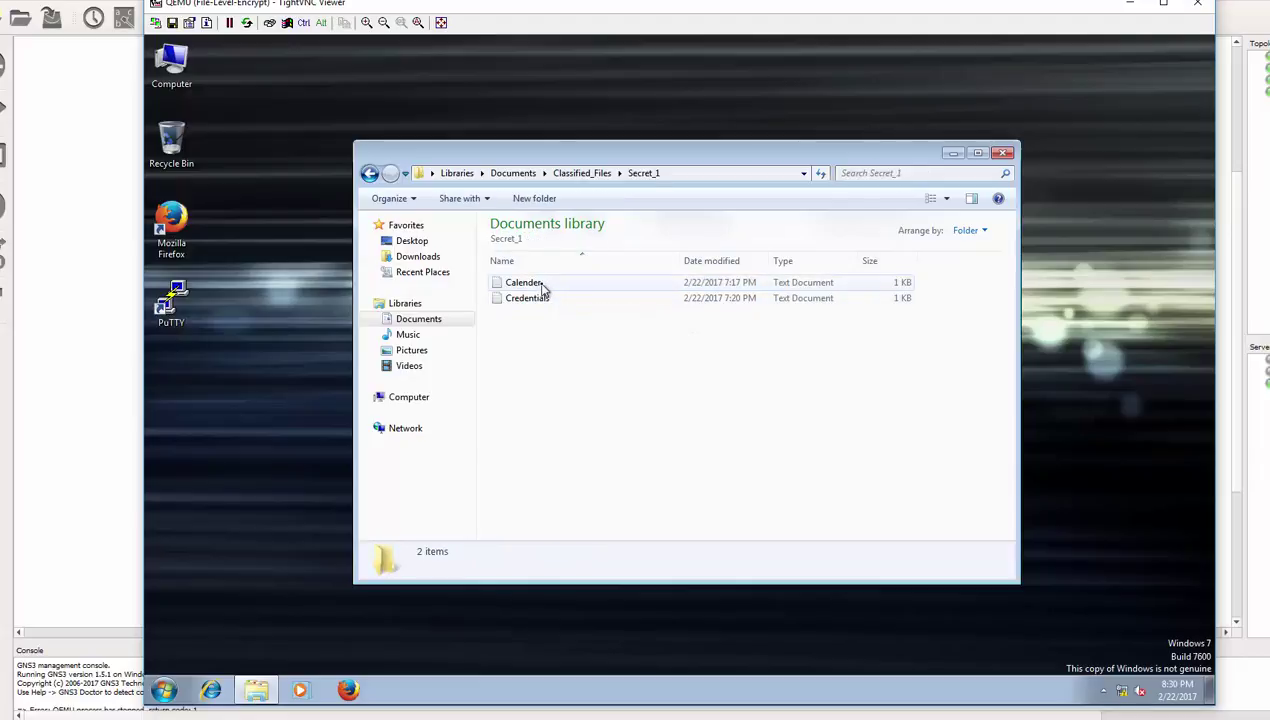
Encrypt the contents of the Credentials text file, accepting the recommended option to encrypt the file and its parent folder.
{"action": "left_click", "coordinate": [523, 285]}
{"action": "left_click", "coordinate": [560, 302]}
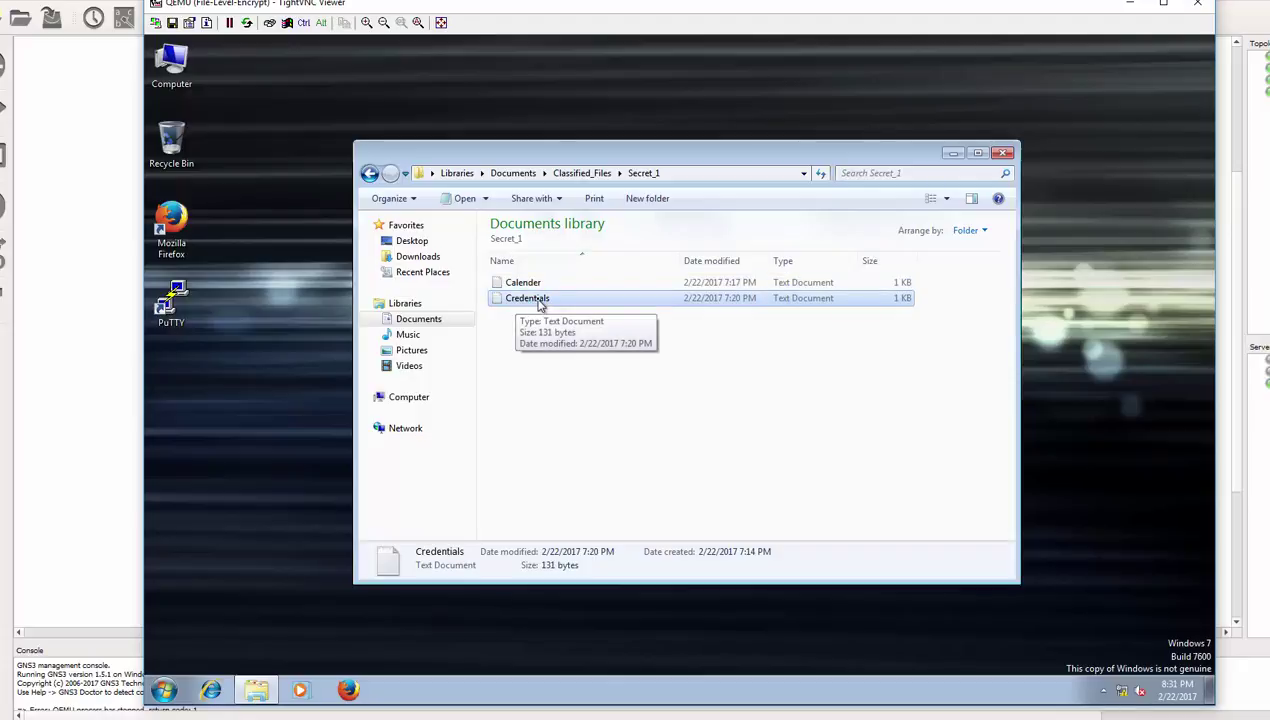
{"action": "right_click", "coordinate": [537, 303]}
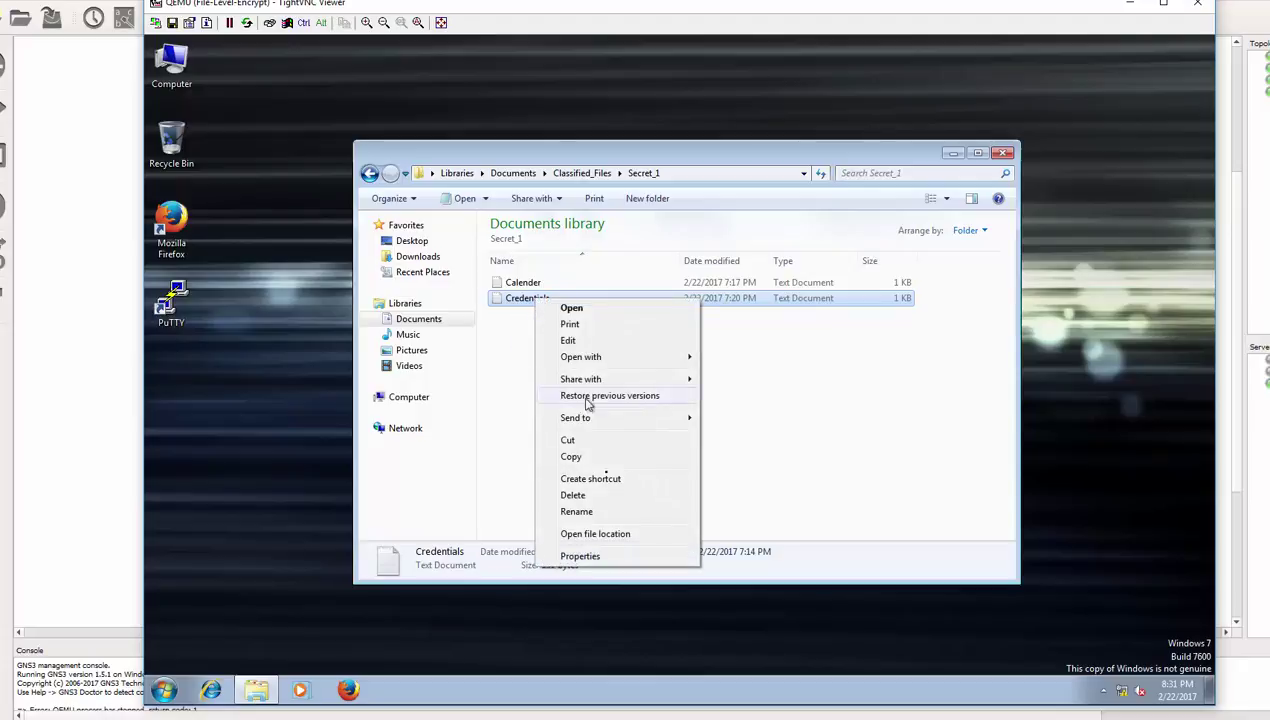
{"action": "left_click", "coordinate": [606, 556]}
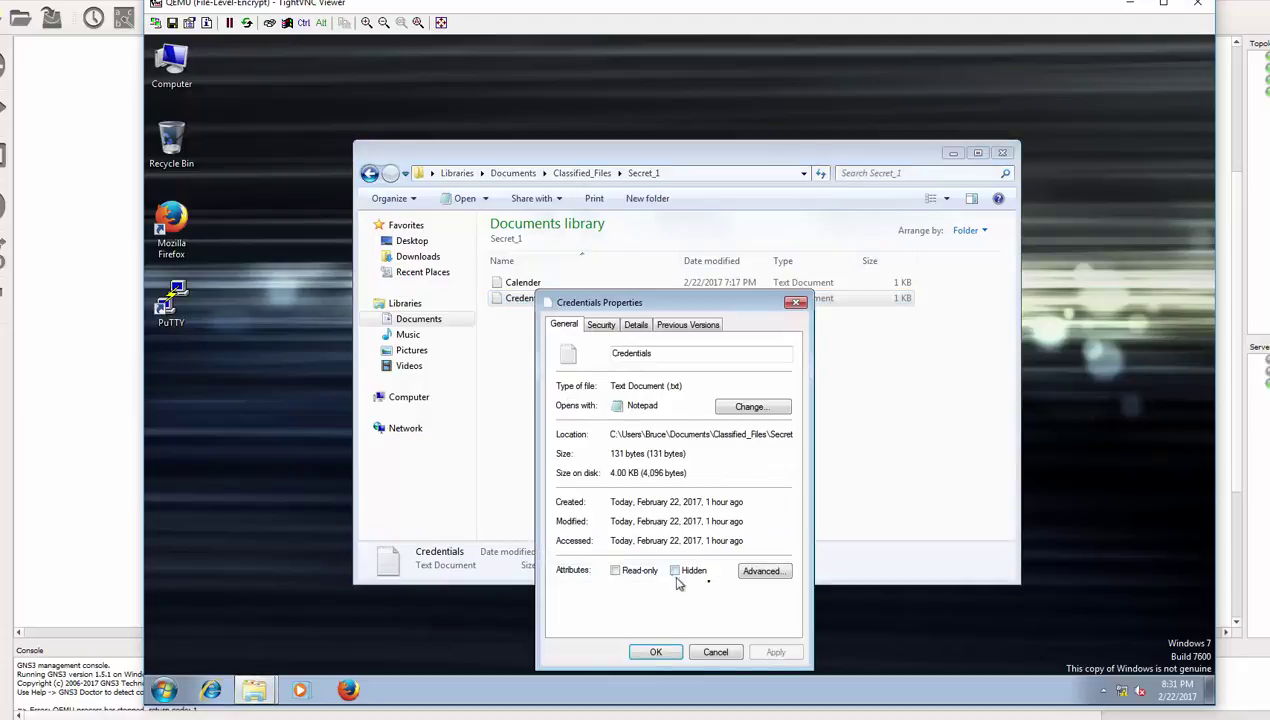
{"action": "left_click", "coordinate": [750, 572]}
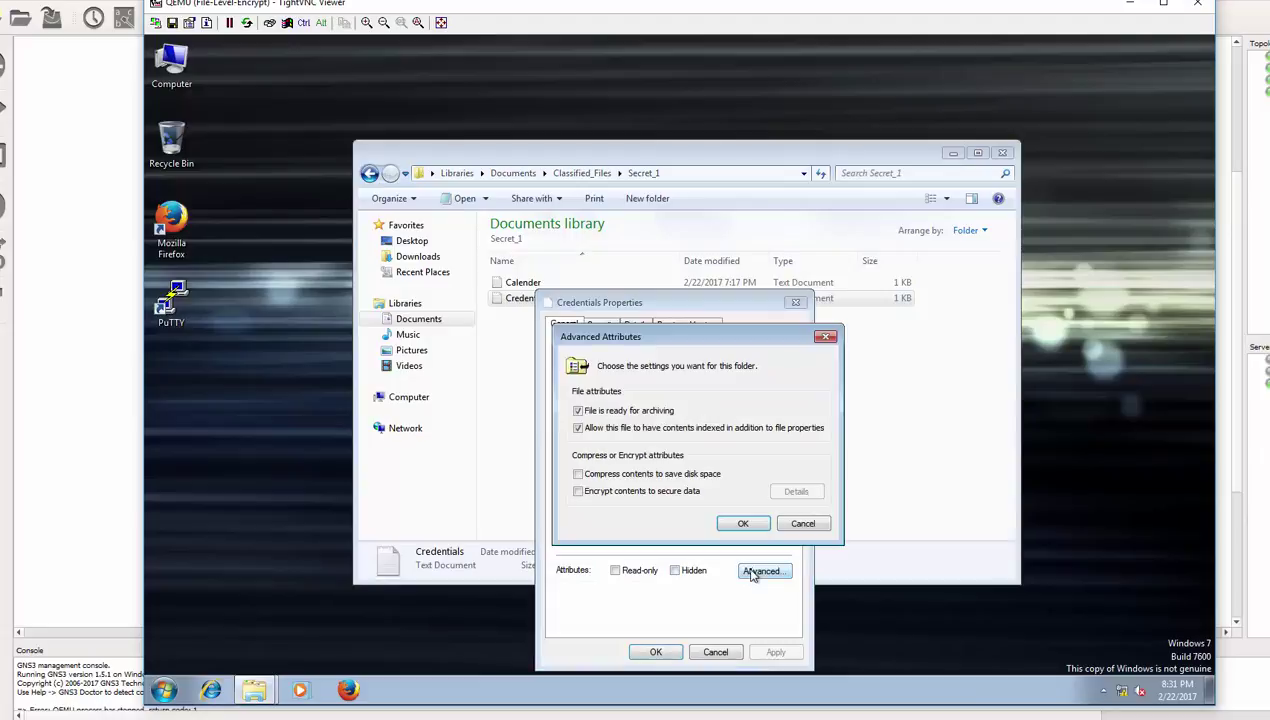
{"action": "left_click", "coordinate": [590, 496]}
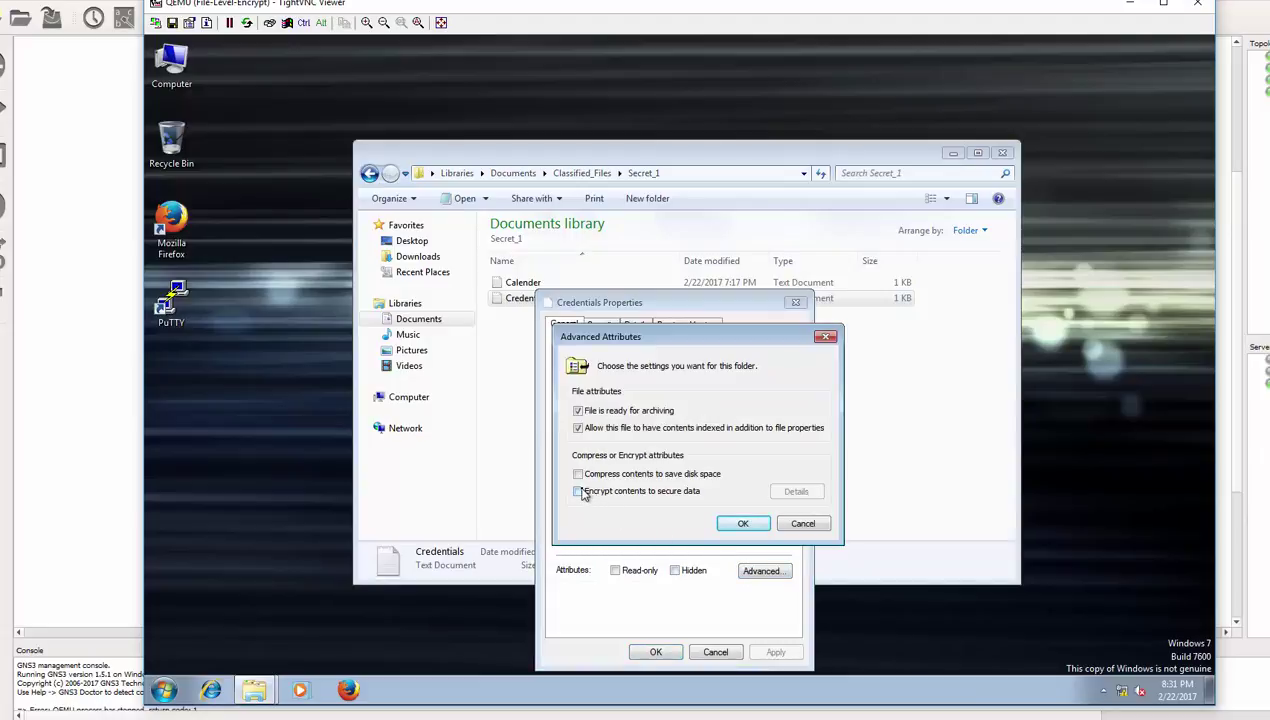
{"action": "left_click", "coordinate": [735, 527]}
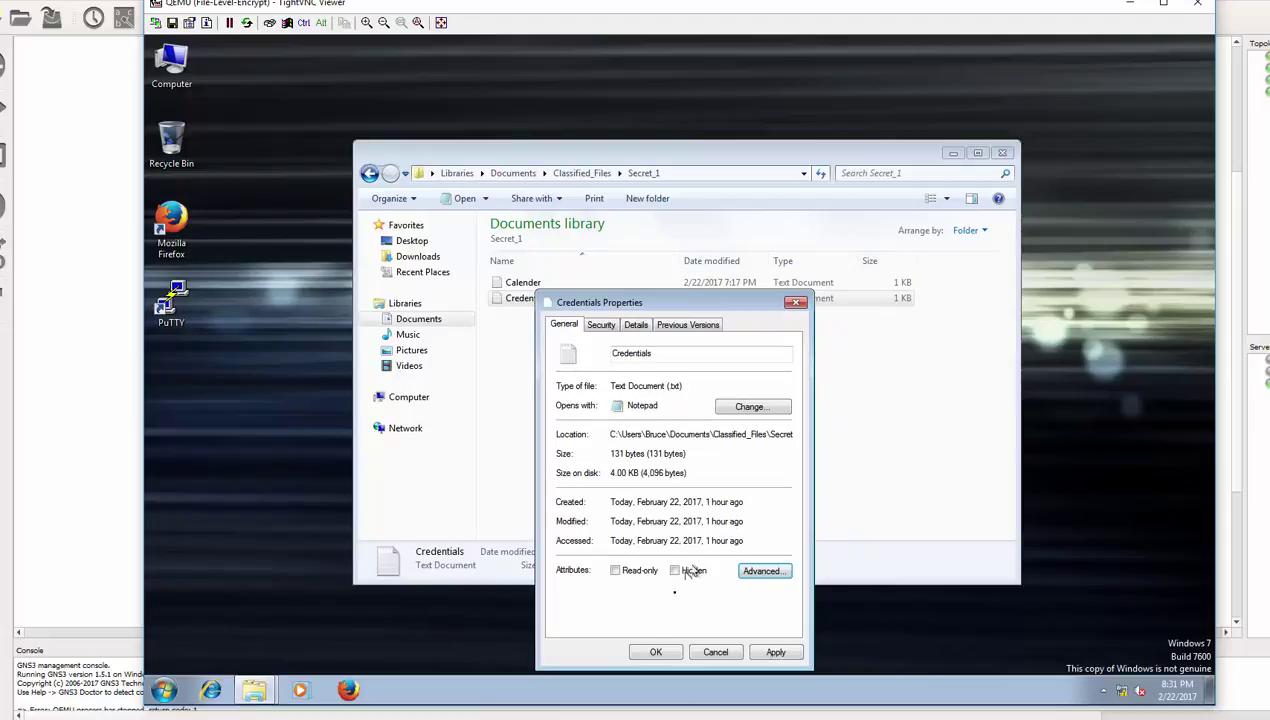
{"action": "left_click", "coordinate": [656, 652]}
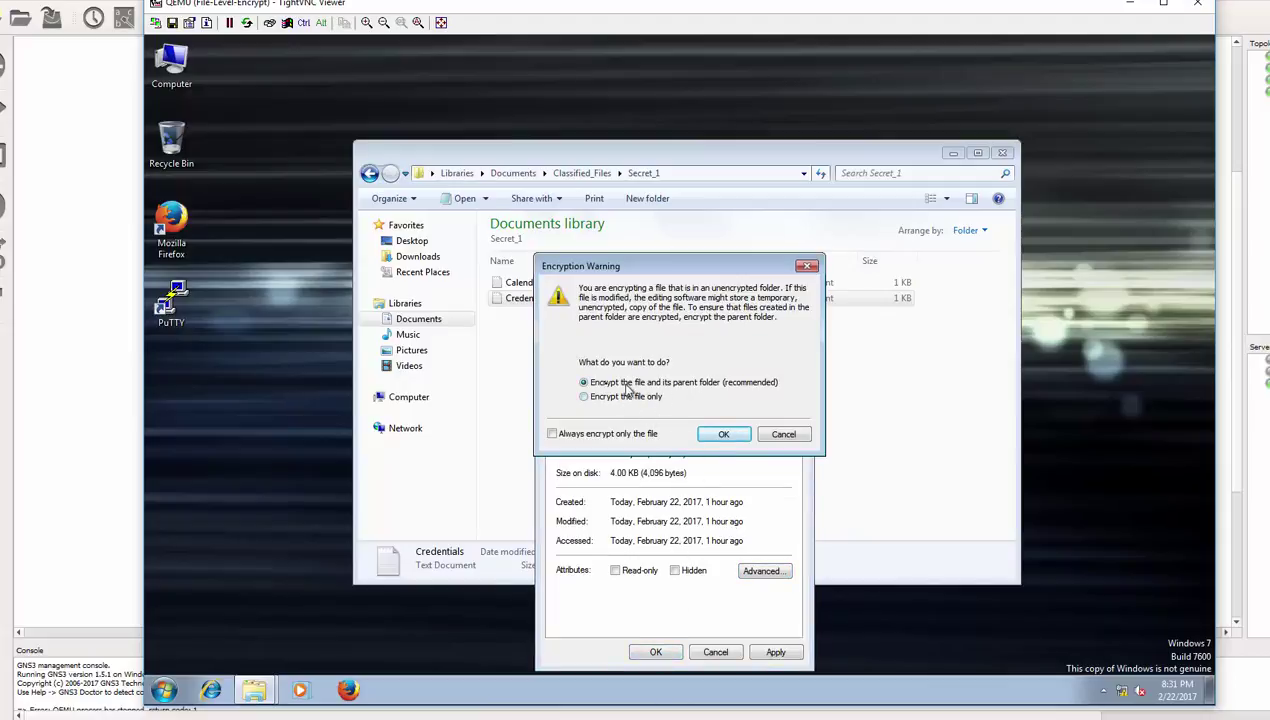
{"action": "left_click", "coordinate": [725, 435]}
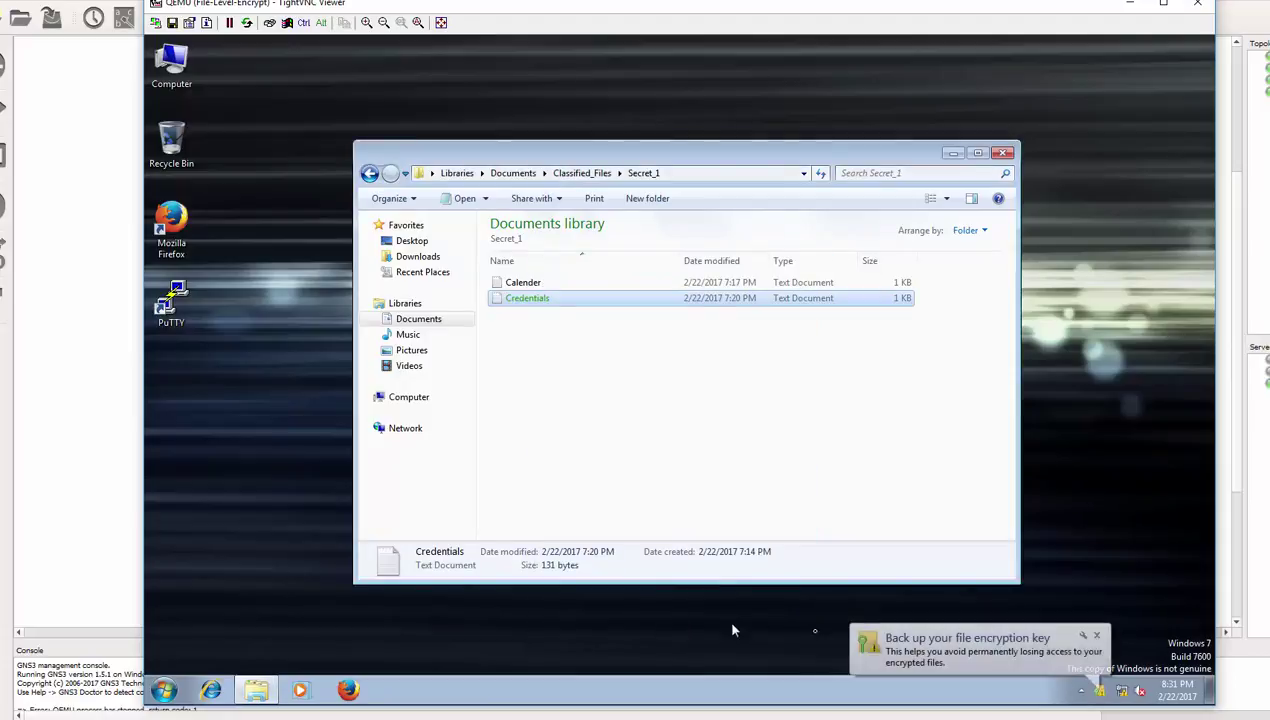
Read the encrypted Credentials text file in Notepad, and close it.
{"action": "left_click", "coordinate": [545, 322]}
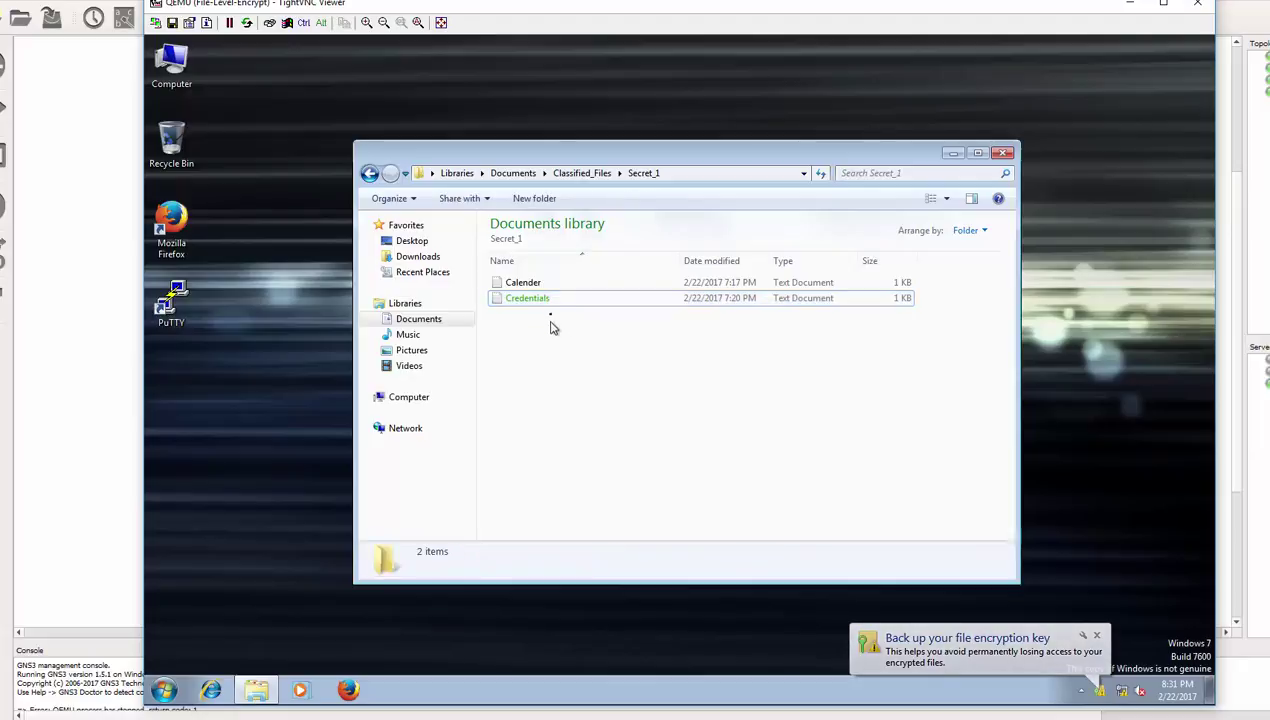
{"action": "double_click", "coordinate": [547, 300]}
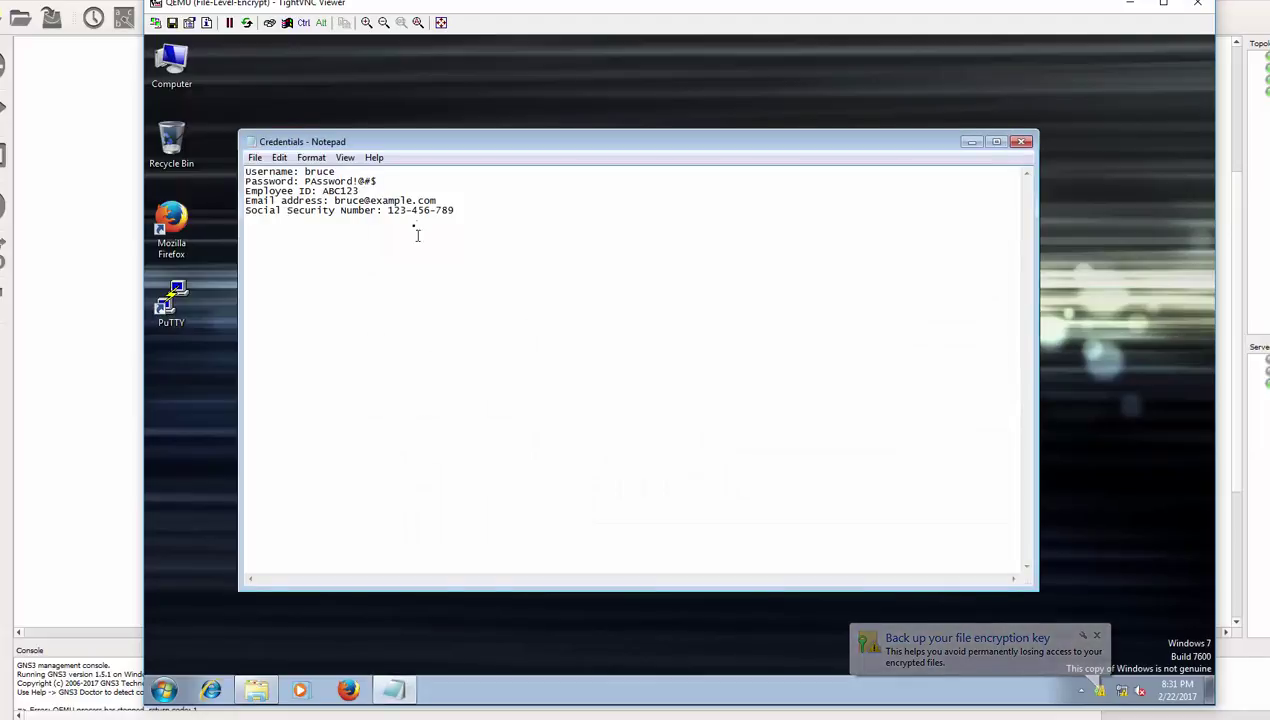
{"action": "left_click", "coordinate": [1021, 141]}
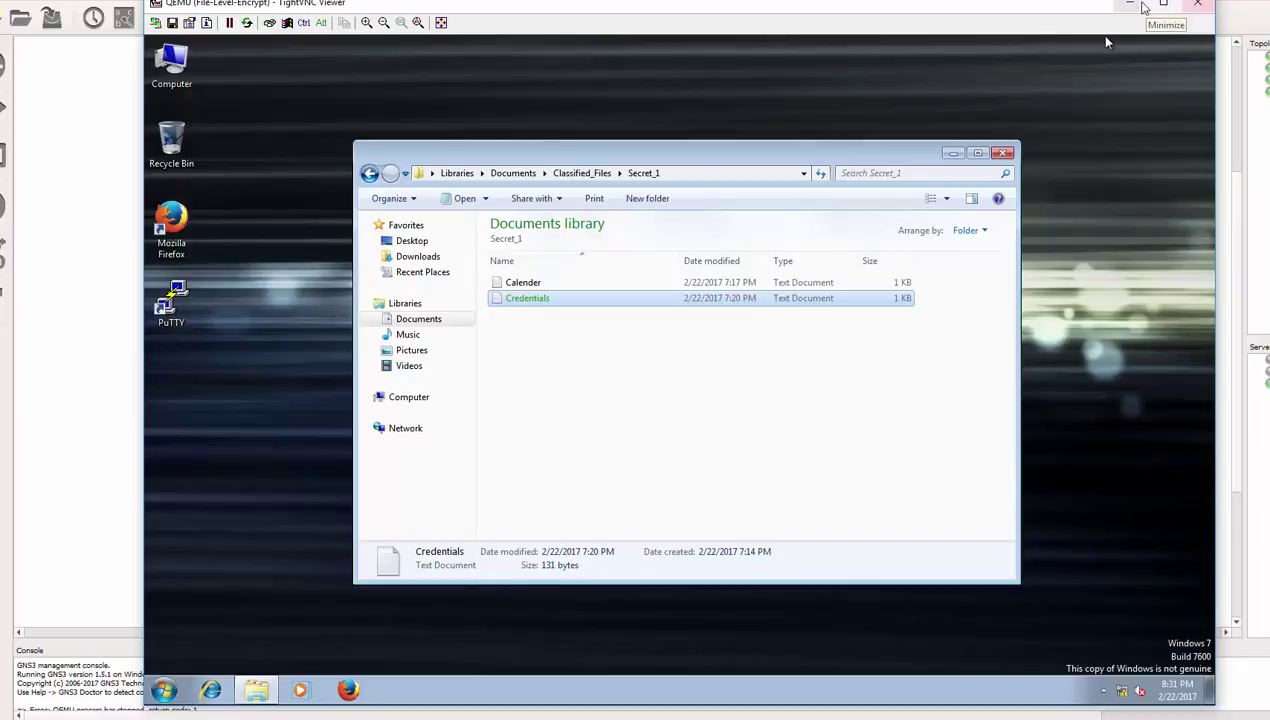
Minimize the File-Level-Encrypt machine and return to the TrueCrypt Volume Creation Wizard on the Full-DisK-Encrypt machine.
{"action": "left_click", "coordinate": [1144, 8]}
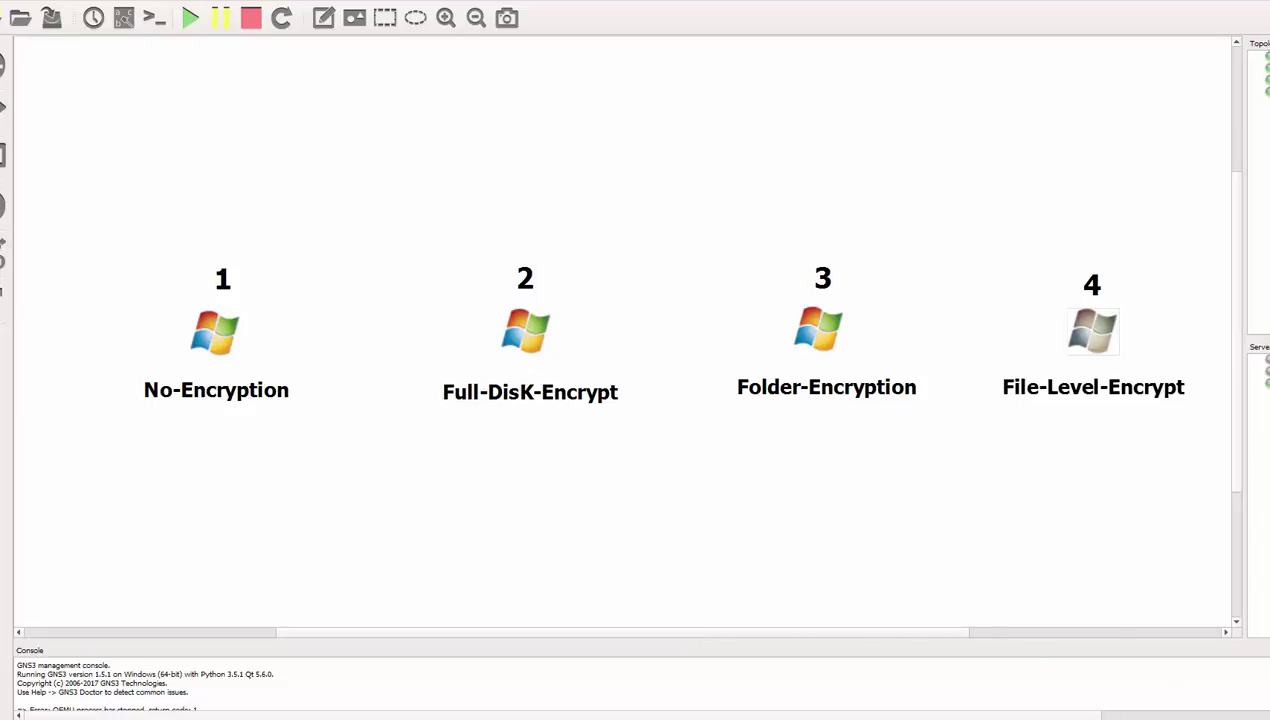
{"action": "left_click", "coordinate": [940, 688]}
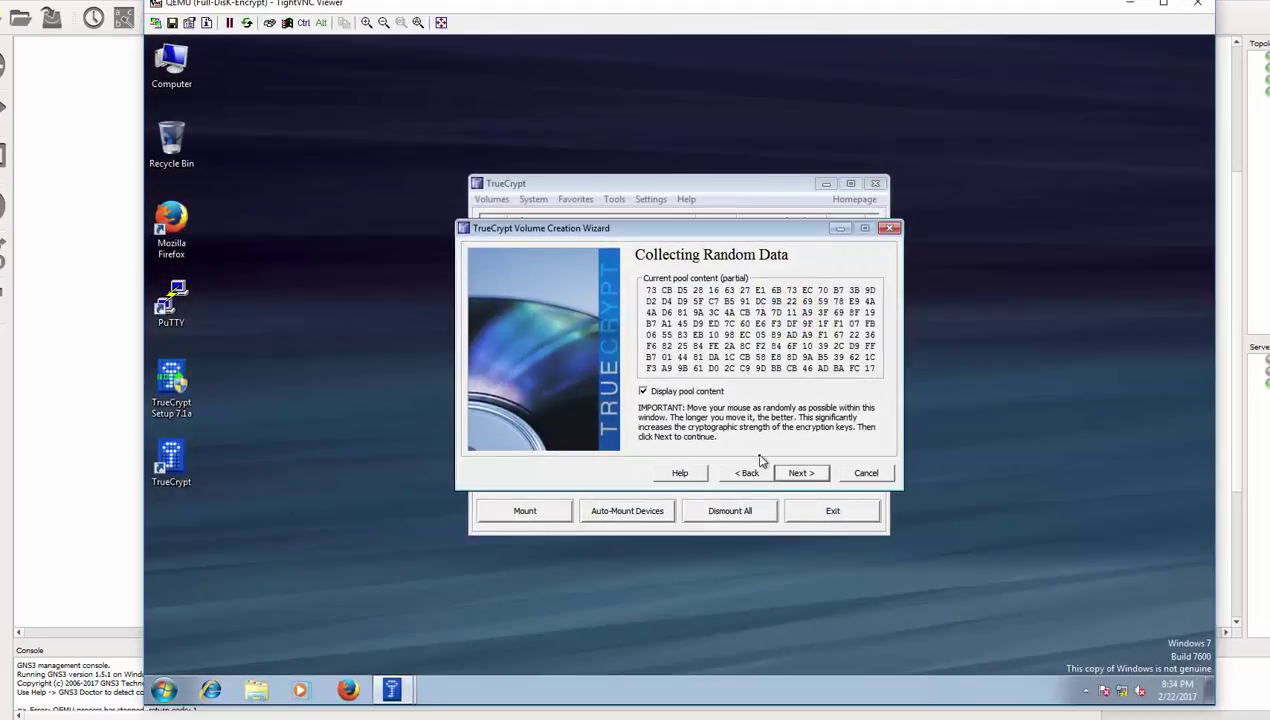